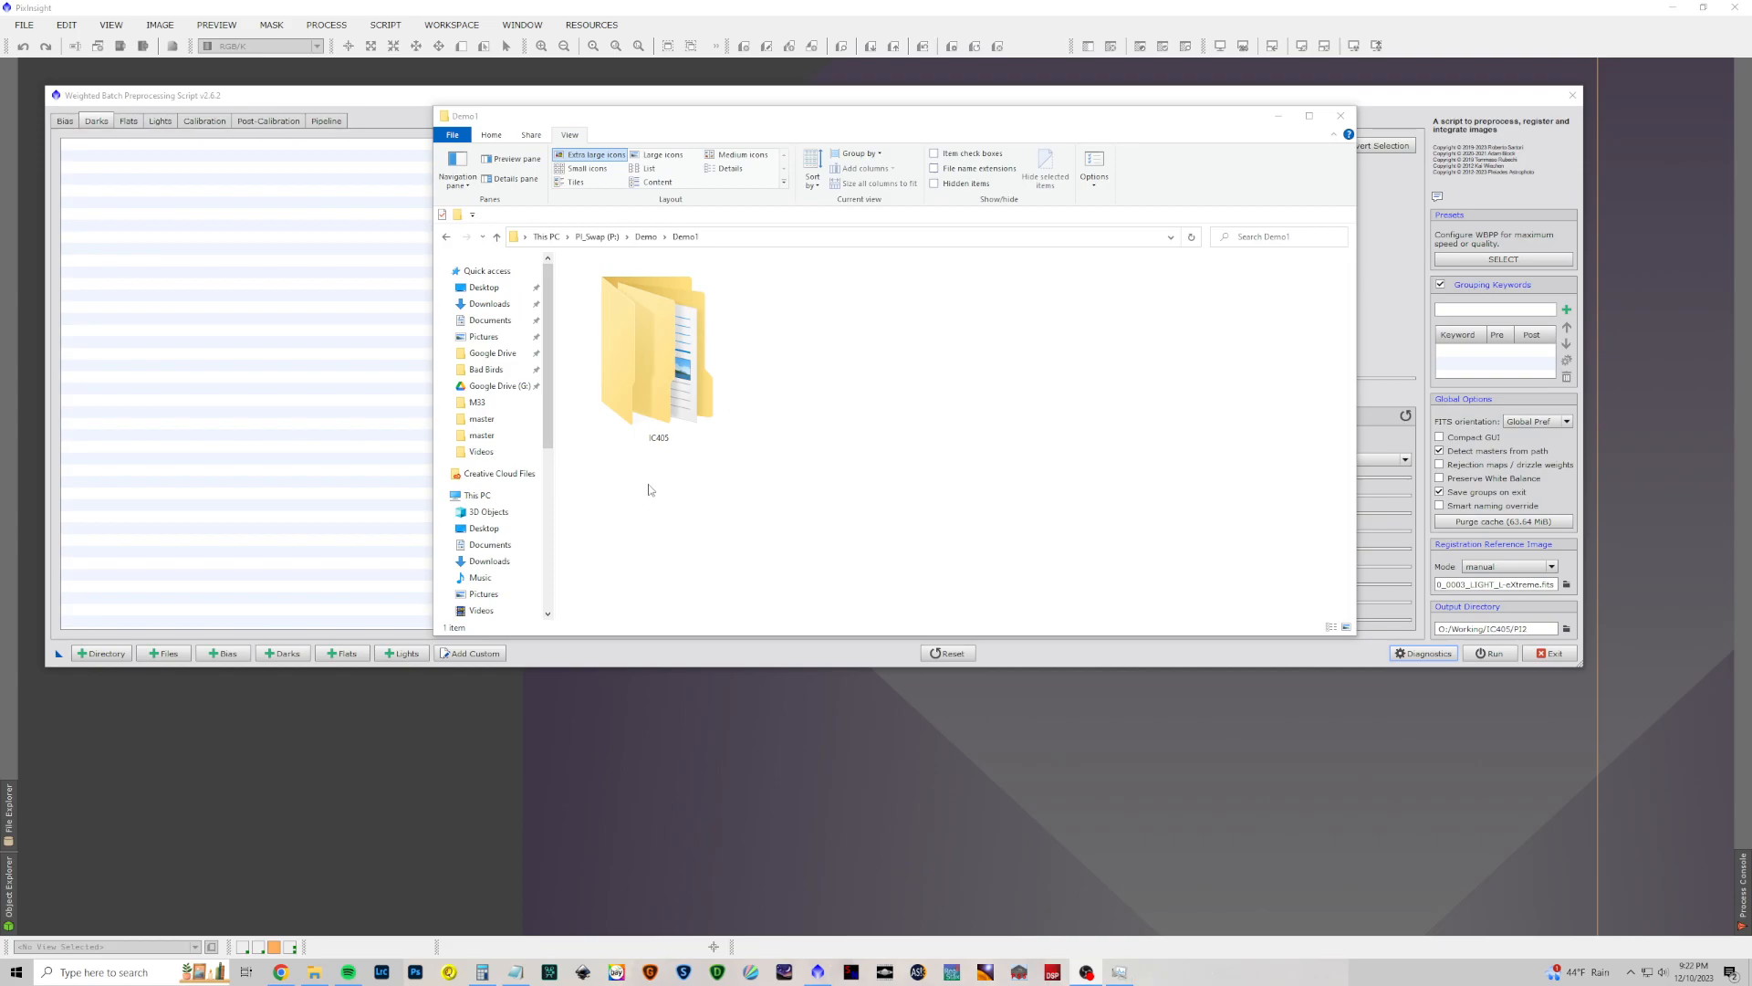
# Step: Examine the session folders inside Demo1's IC405 folder and the frame-type subfolders of IC405_2023.11.30
pyautogui.doubleClick(658, 369)
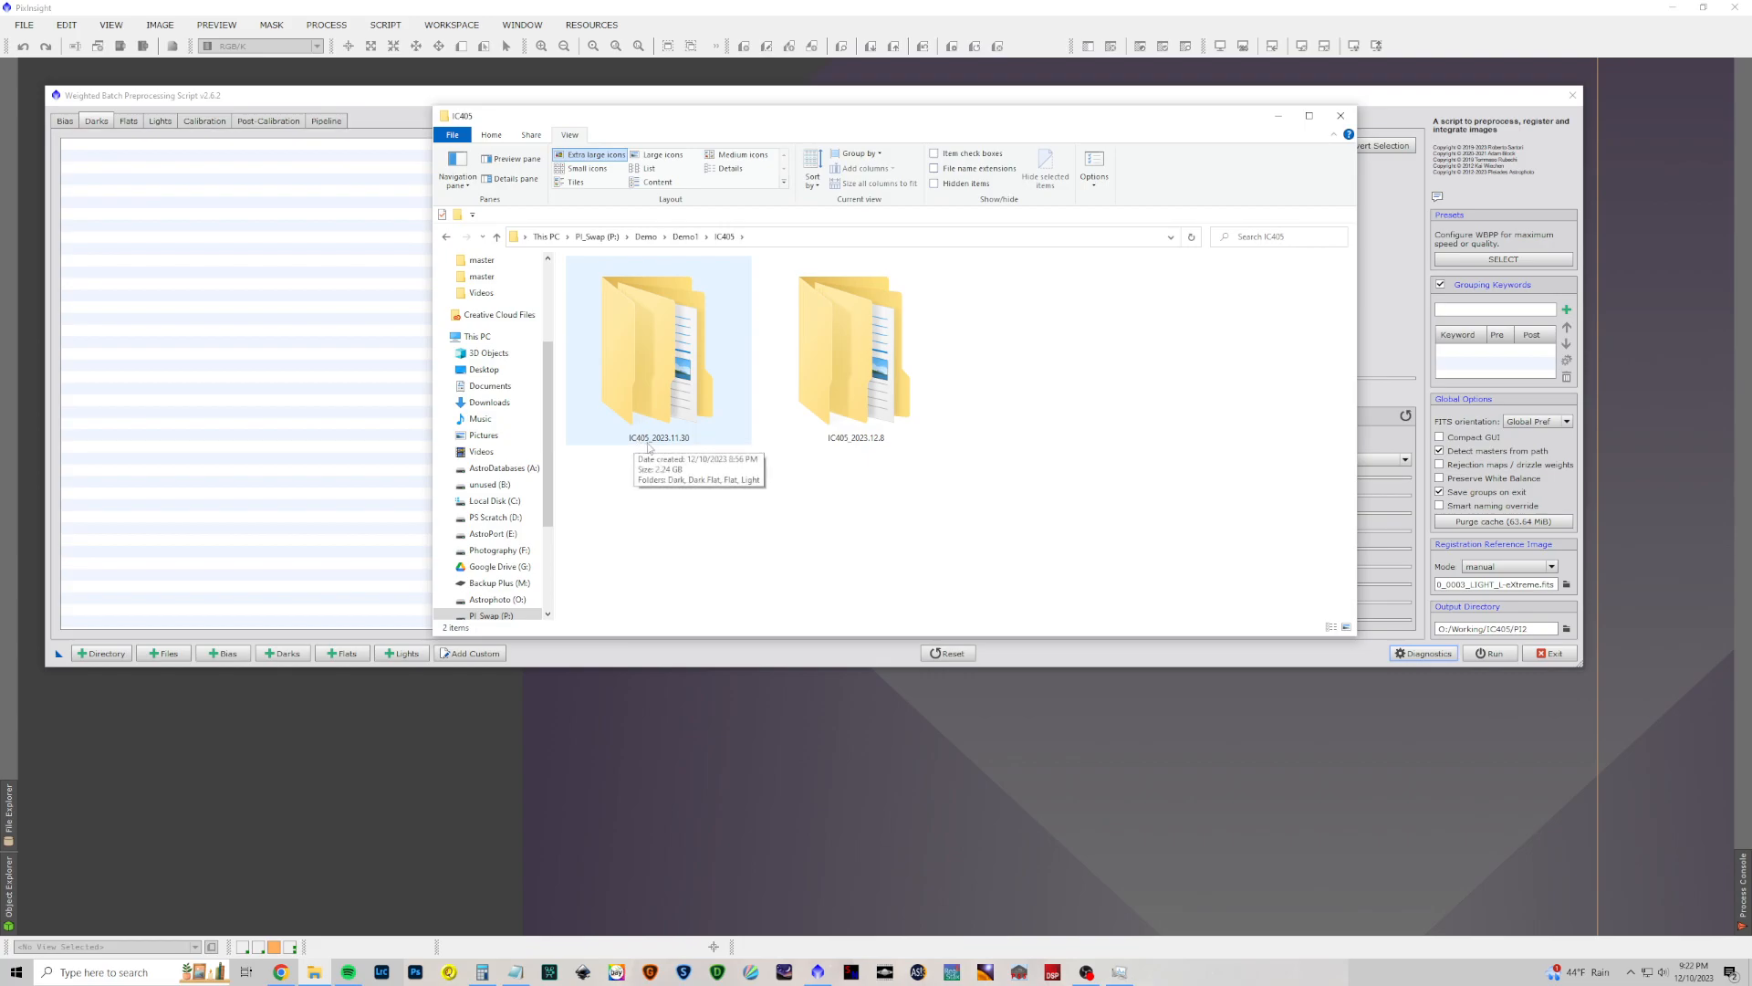
pyautogui.click(867, 415)
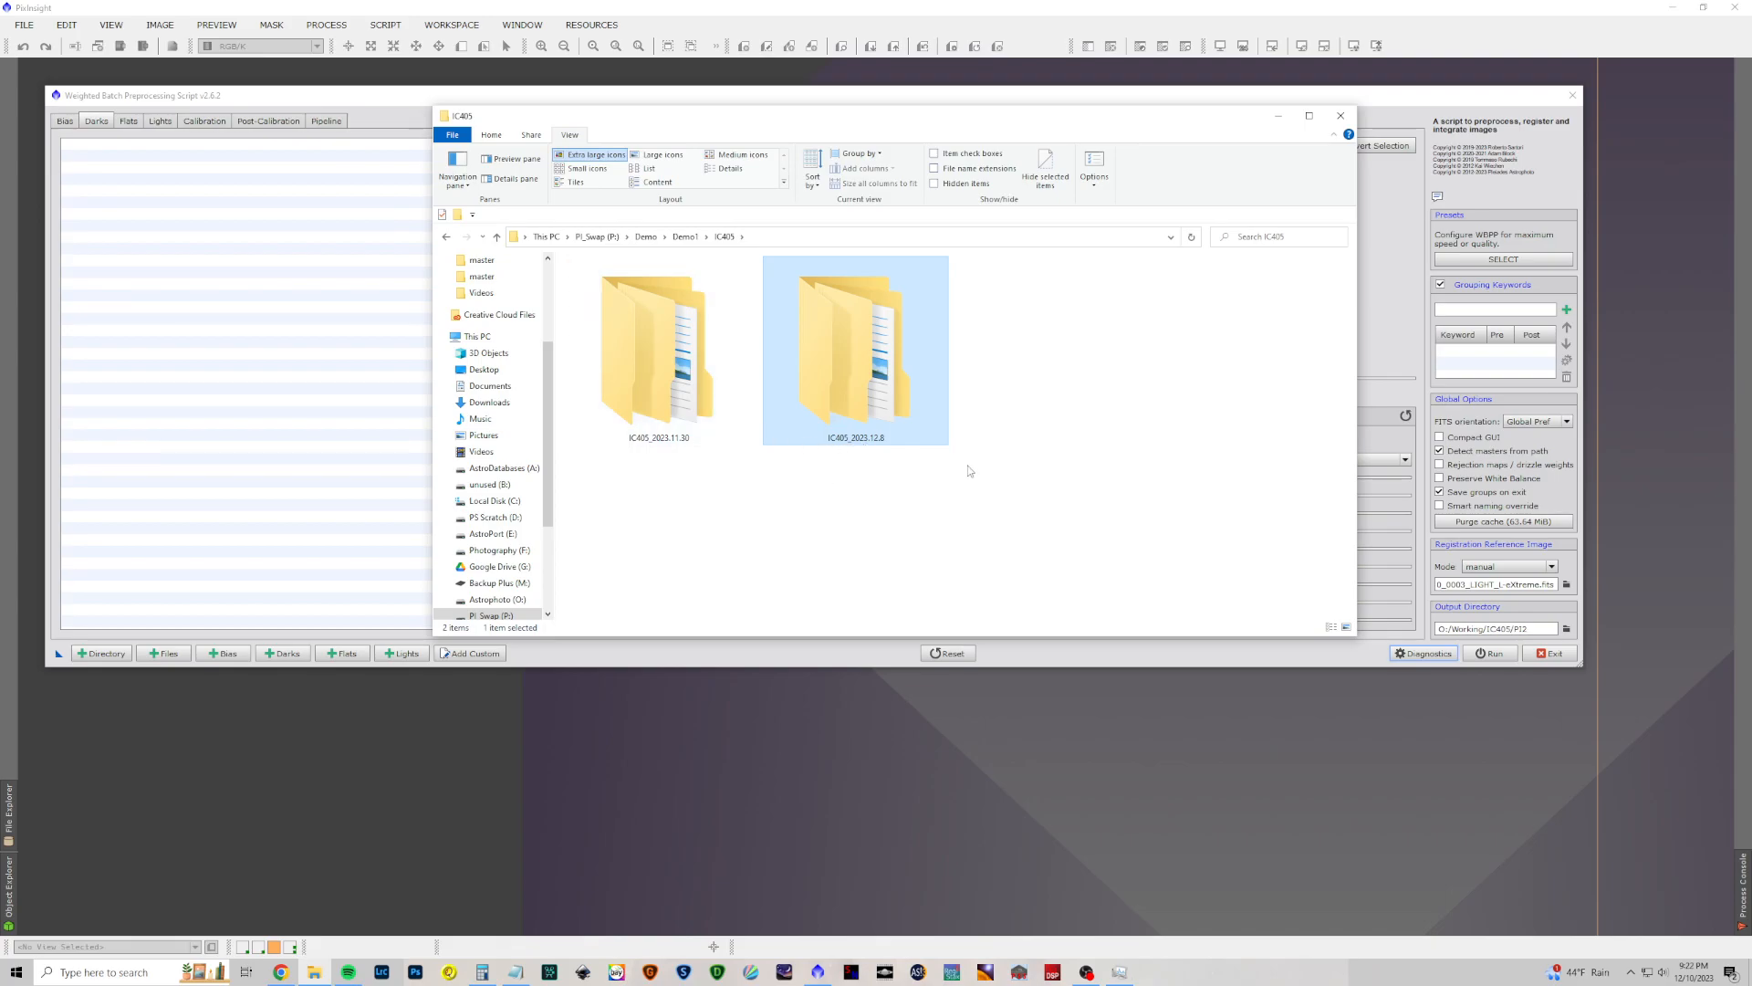
pyautogui.doubleClick(672, 408)
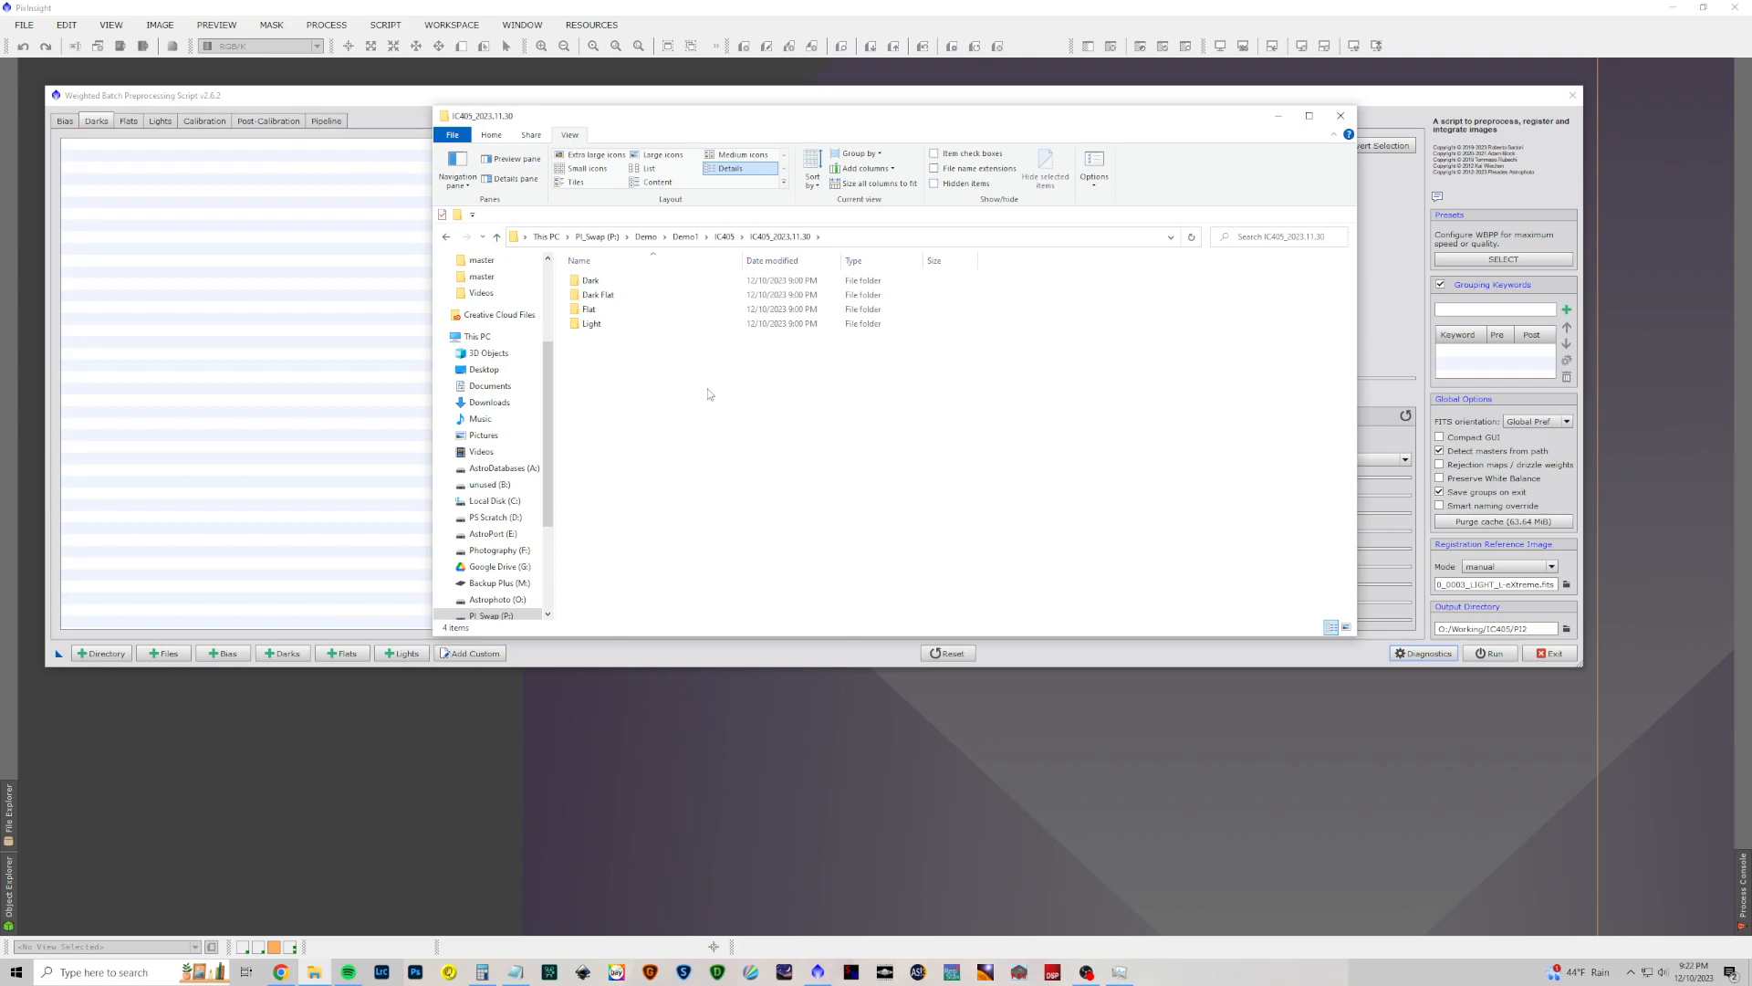
pyautogui.hotkey('alt', 'Left')
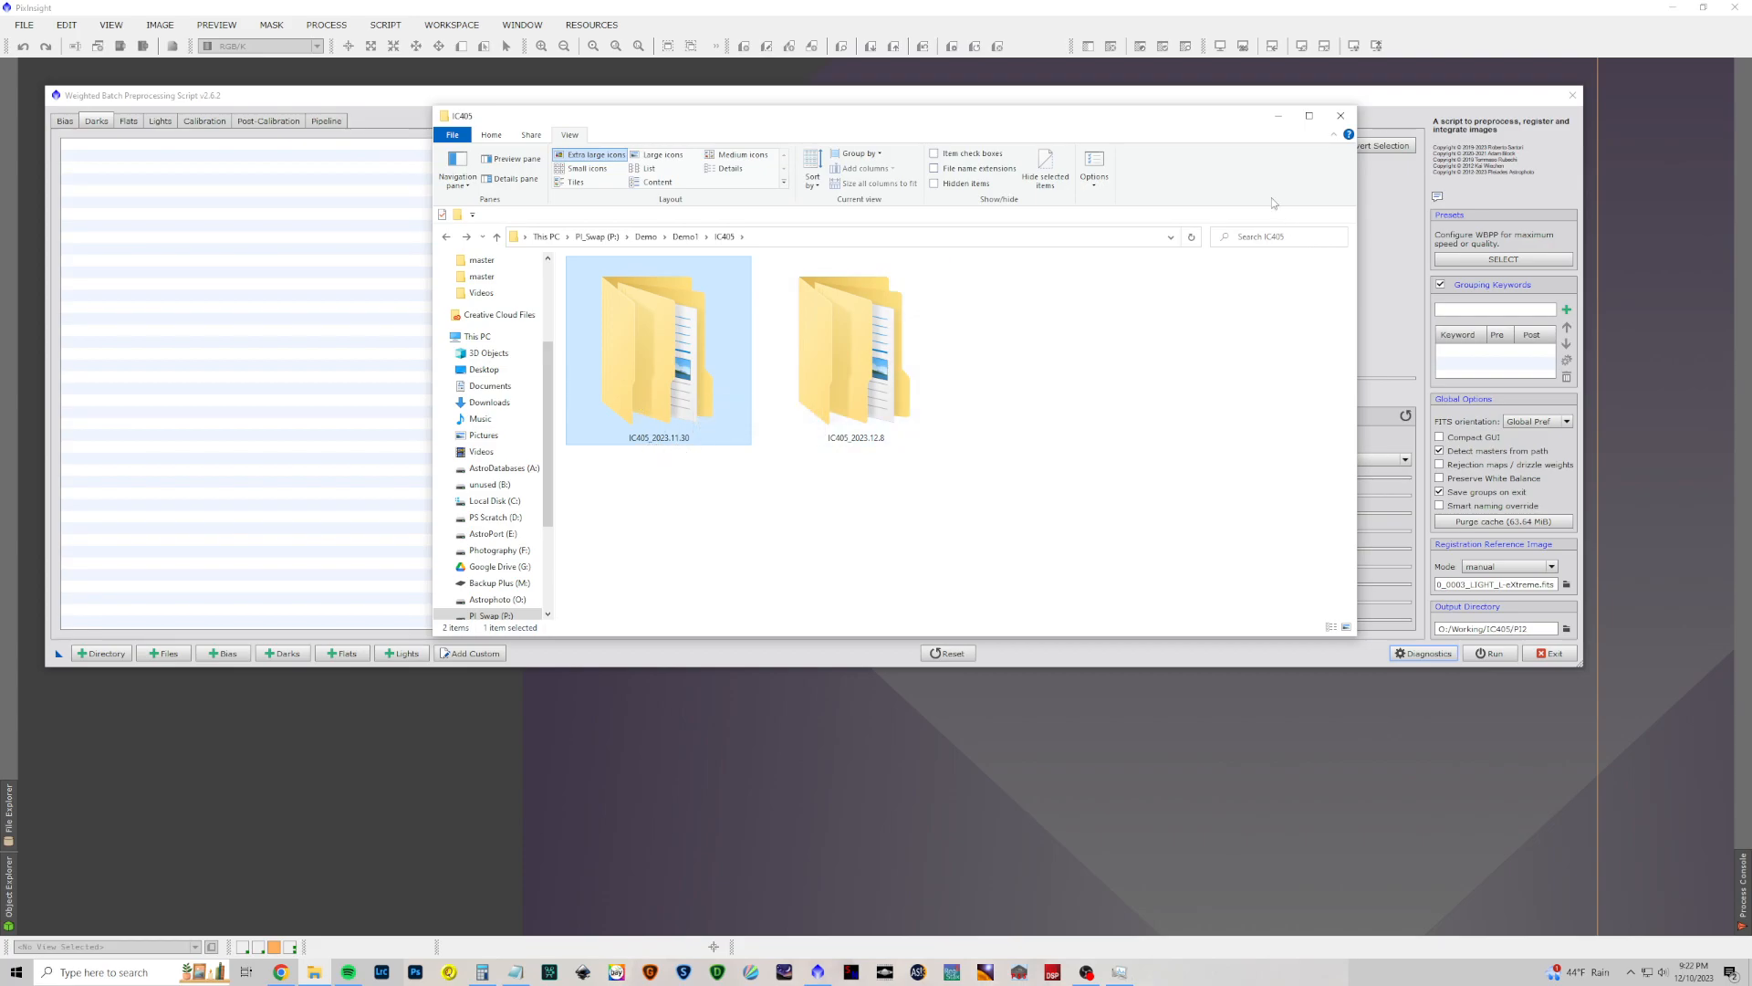
pyautogui.click(1278, 115)
# Step: Load all frames from the IC405 directory under Demo\Demo1 into the batch preprocessing script
pyautogui.click(100, 653)
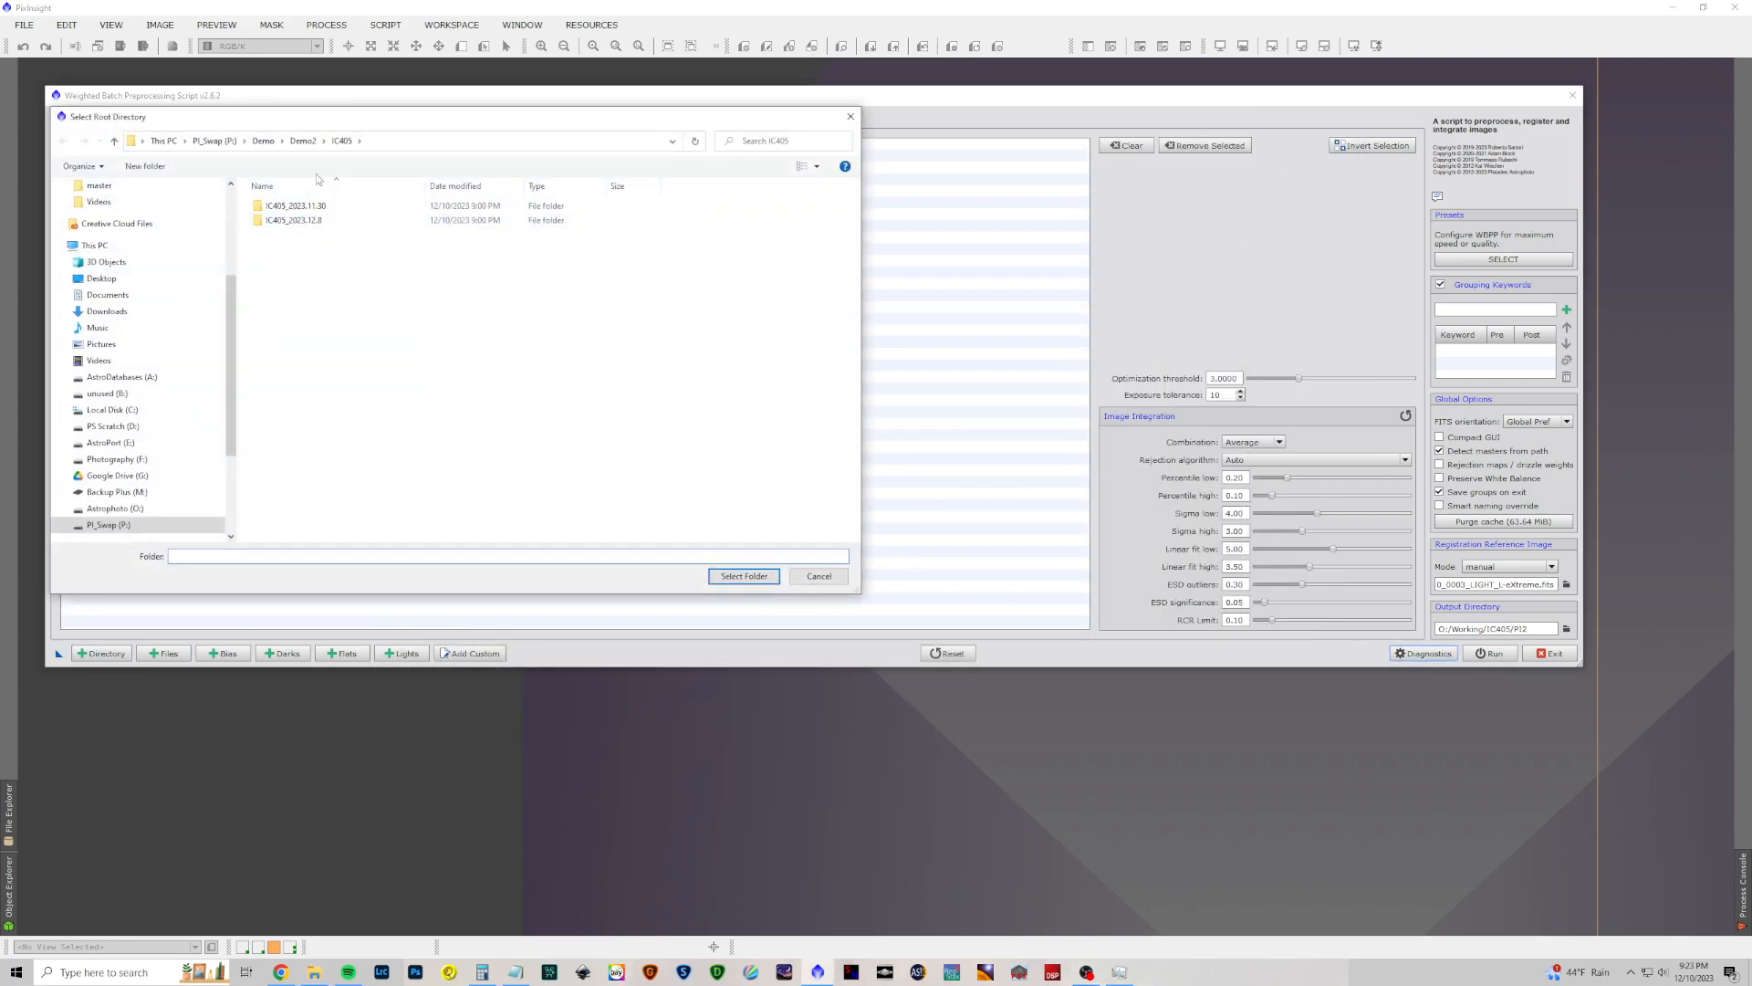
pyautogui.click(263, 141)
pyautogui.doubleClick(273, 206)
pyautogui.click(292, 215)
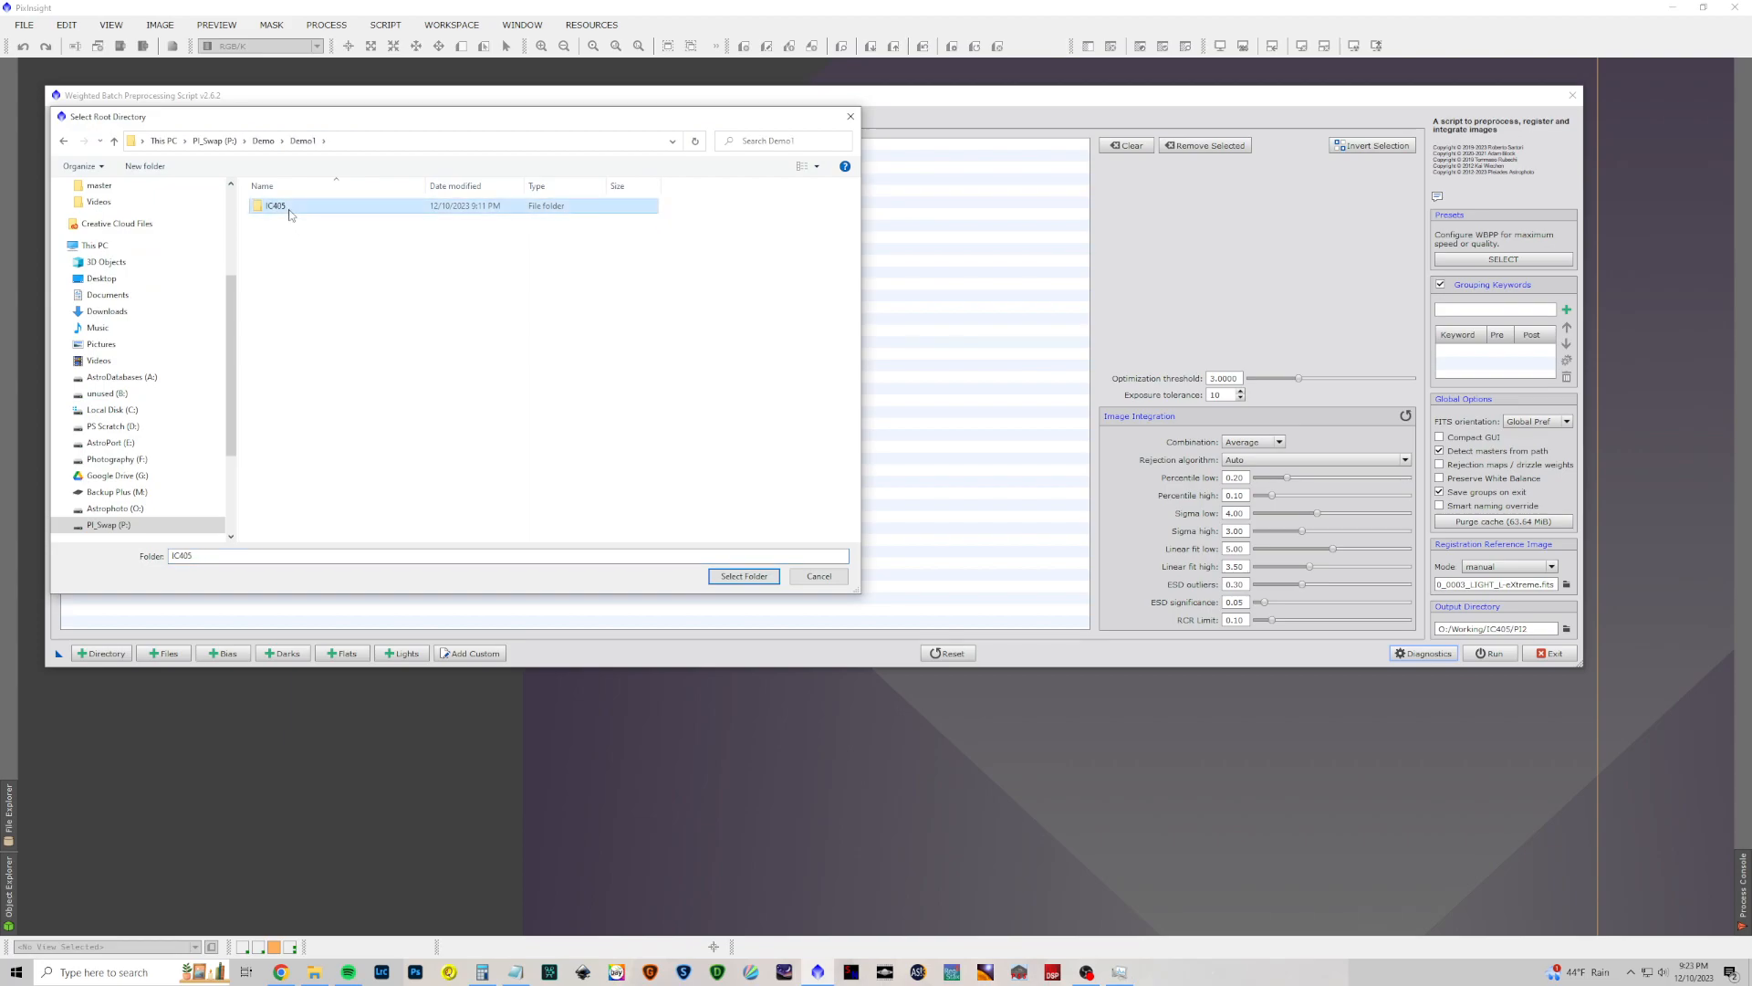
pyautogui.click(727, 575)
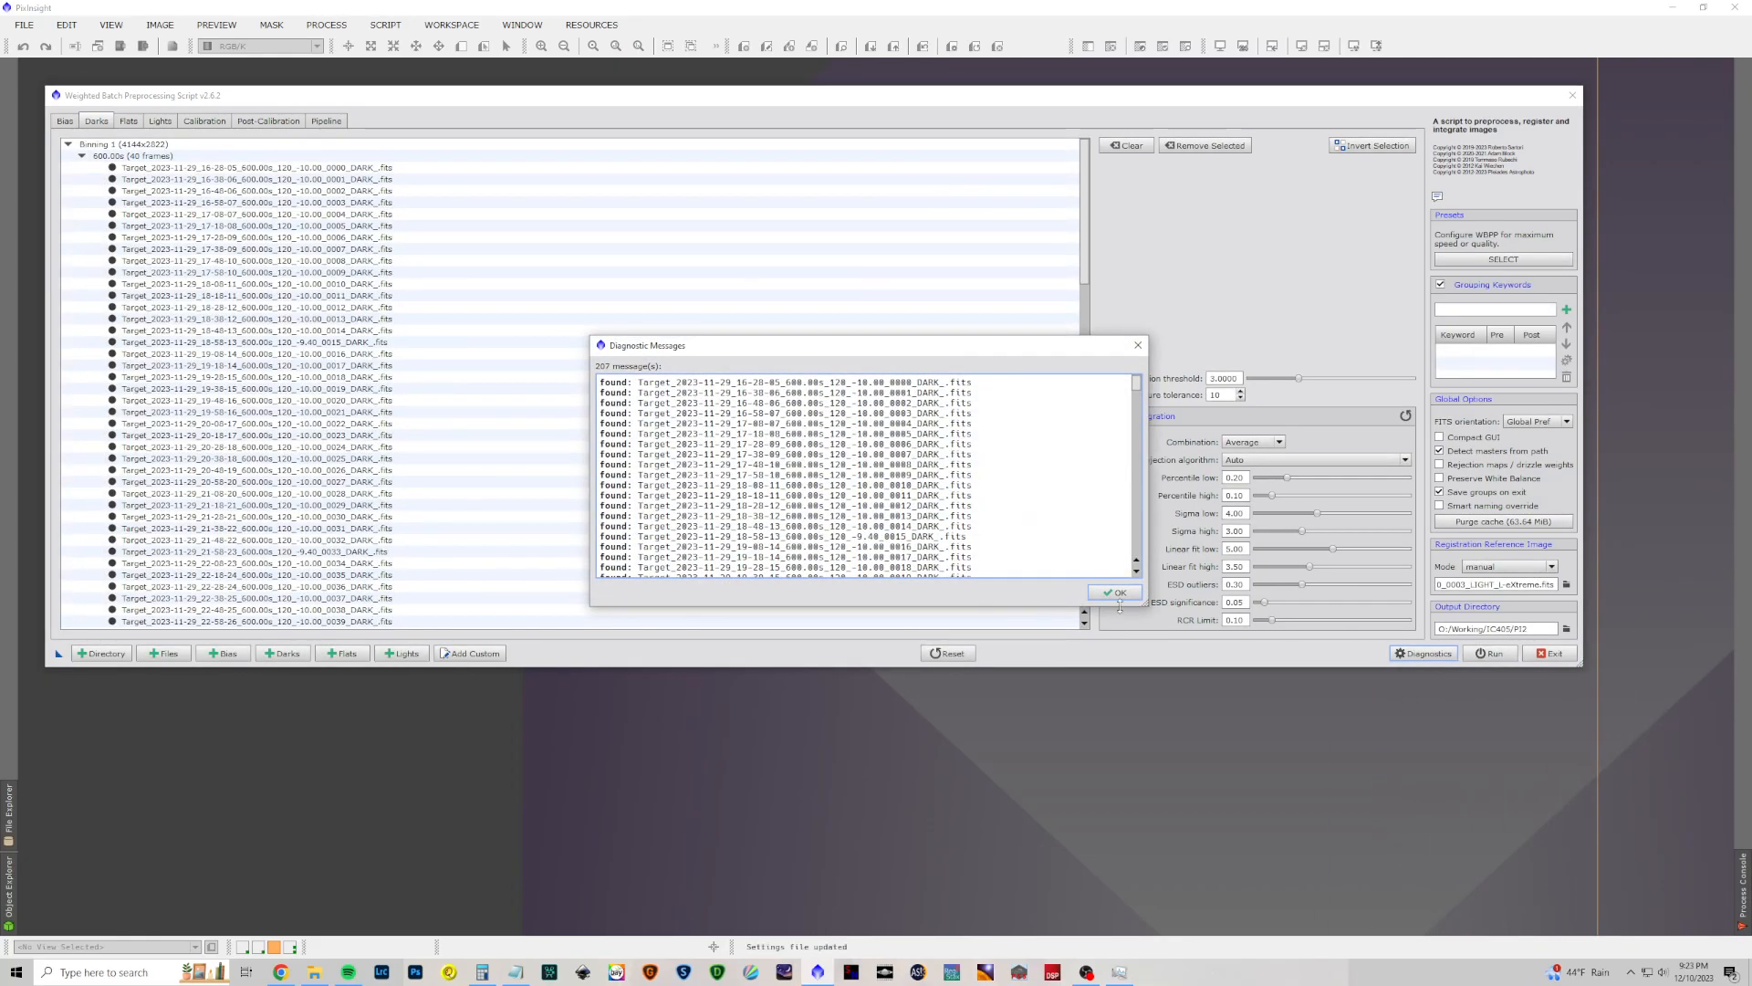
pyautogui.click(1115, 592)
# Step: Examine how the loaded dark and dark flat frames are grouped by exposure time
pyautogui.scroll(-15, 294, 382)
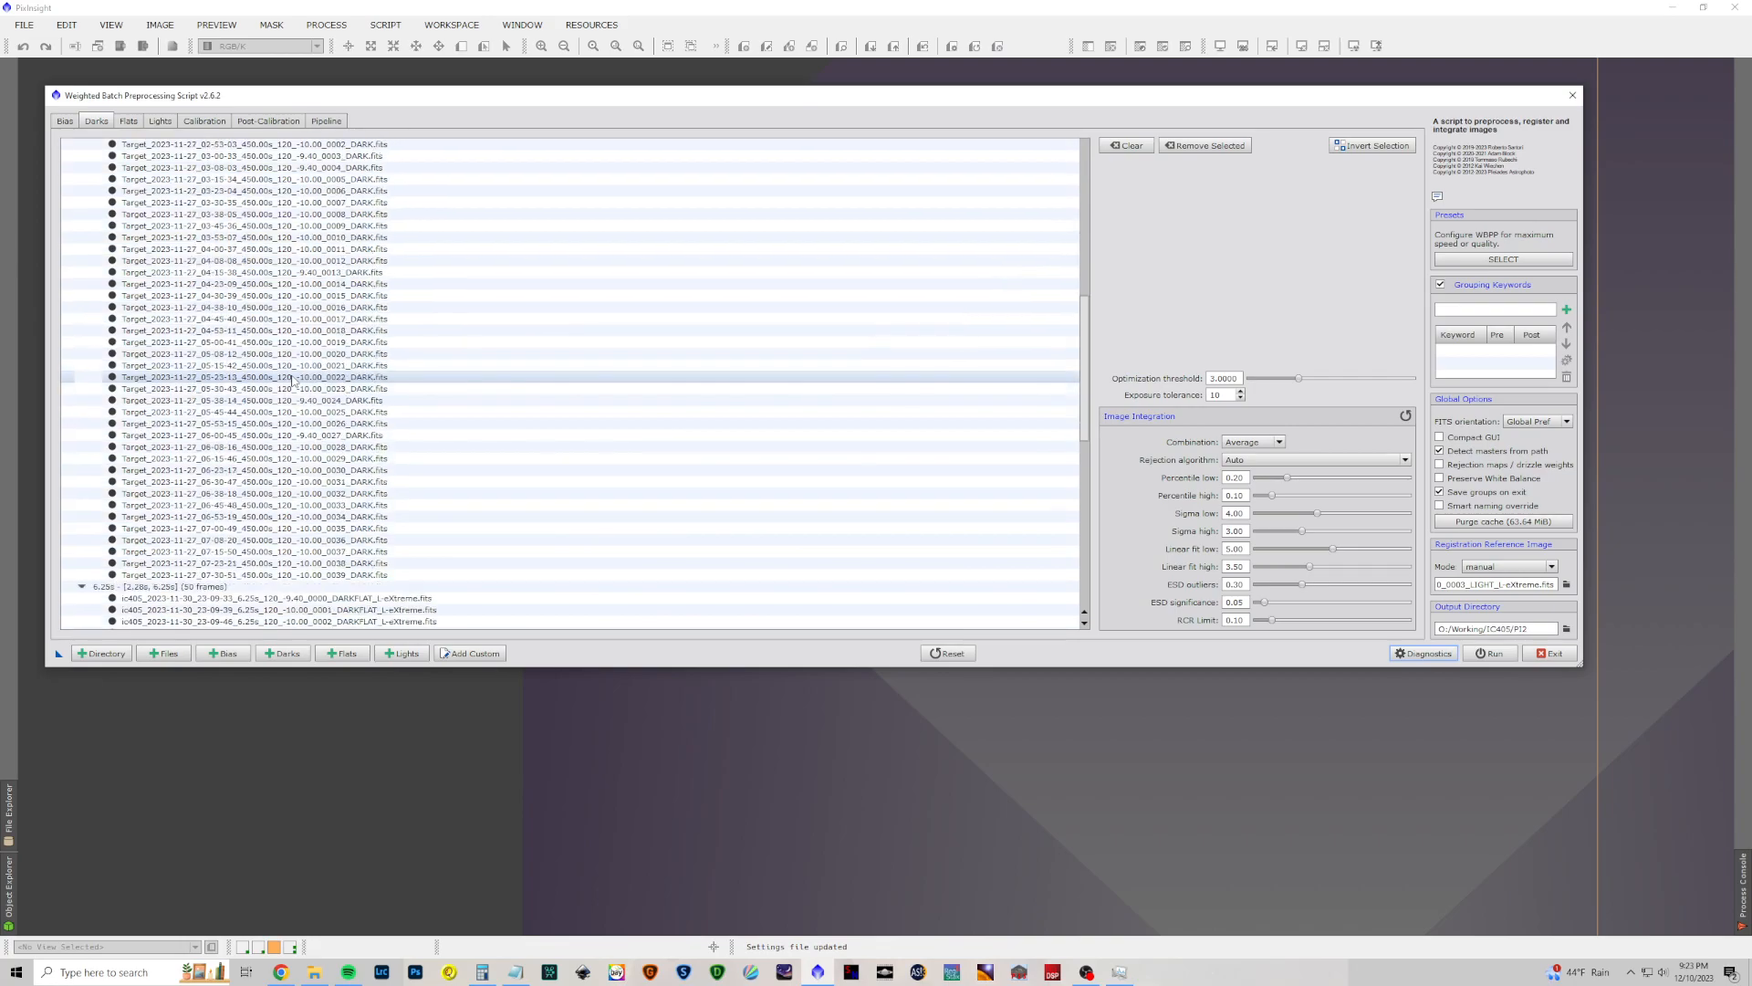
pyautogui.scroll(-5, 294, 381)
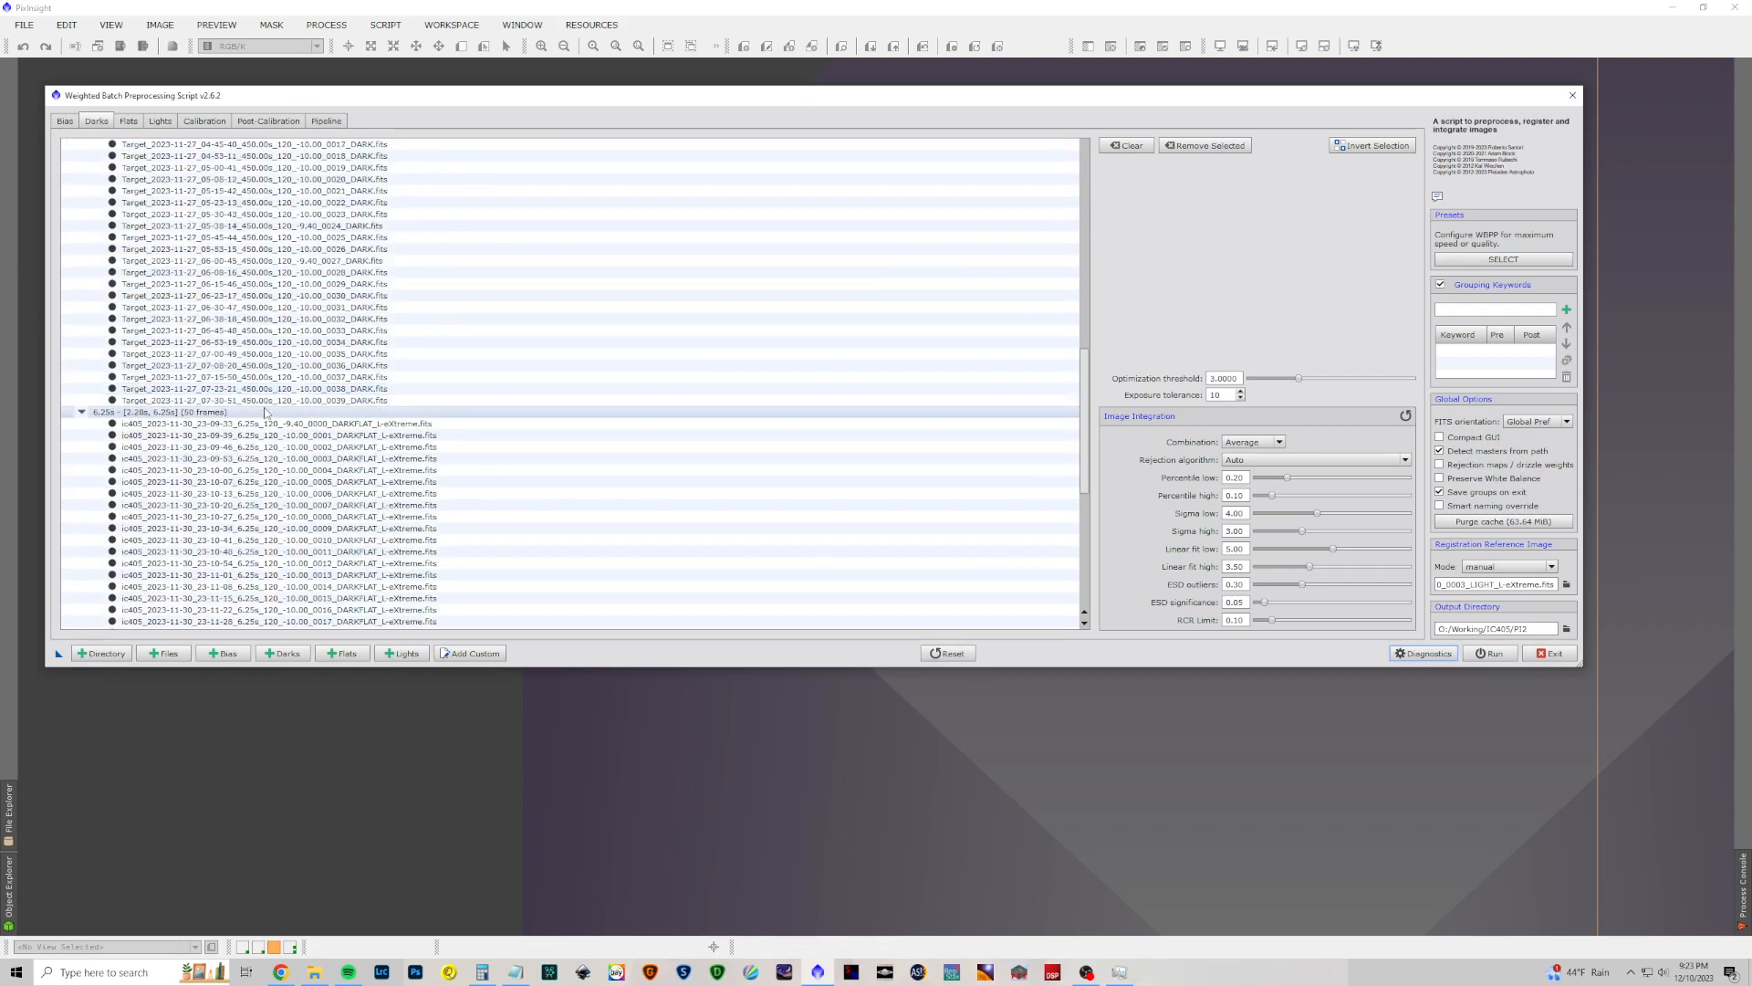
pyautogui.scroll(20, 292, 383)
pyautogui.scroll(-8, 272, 392)
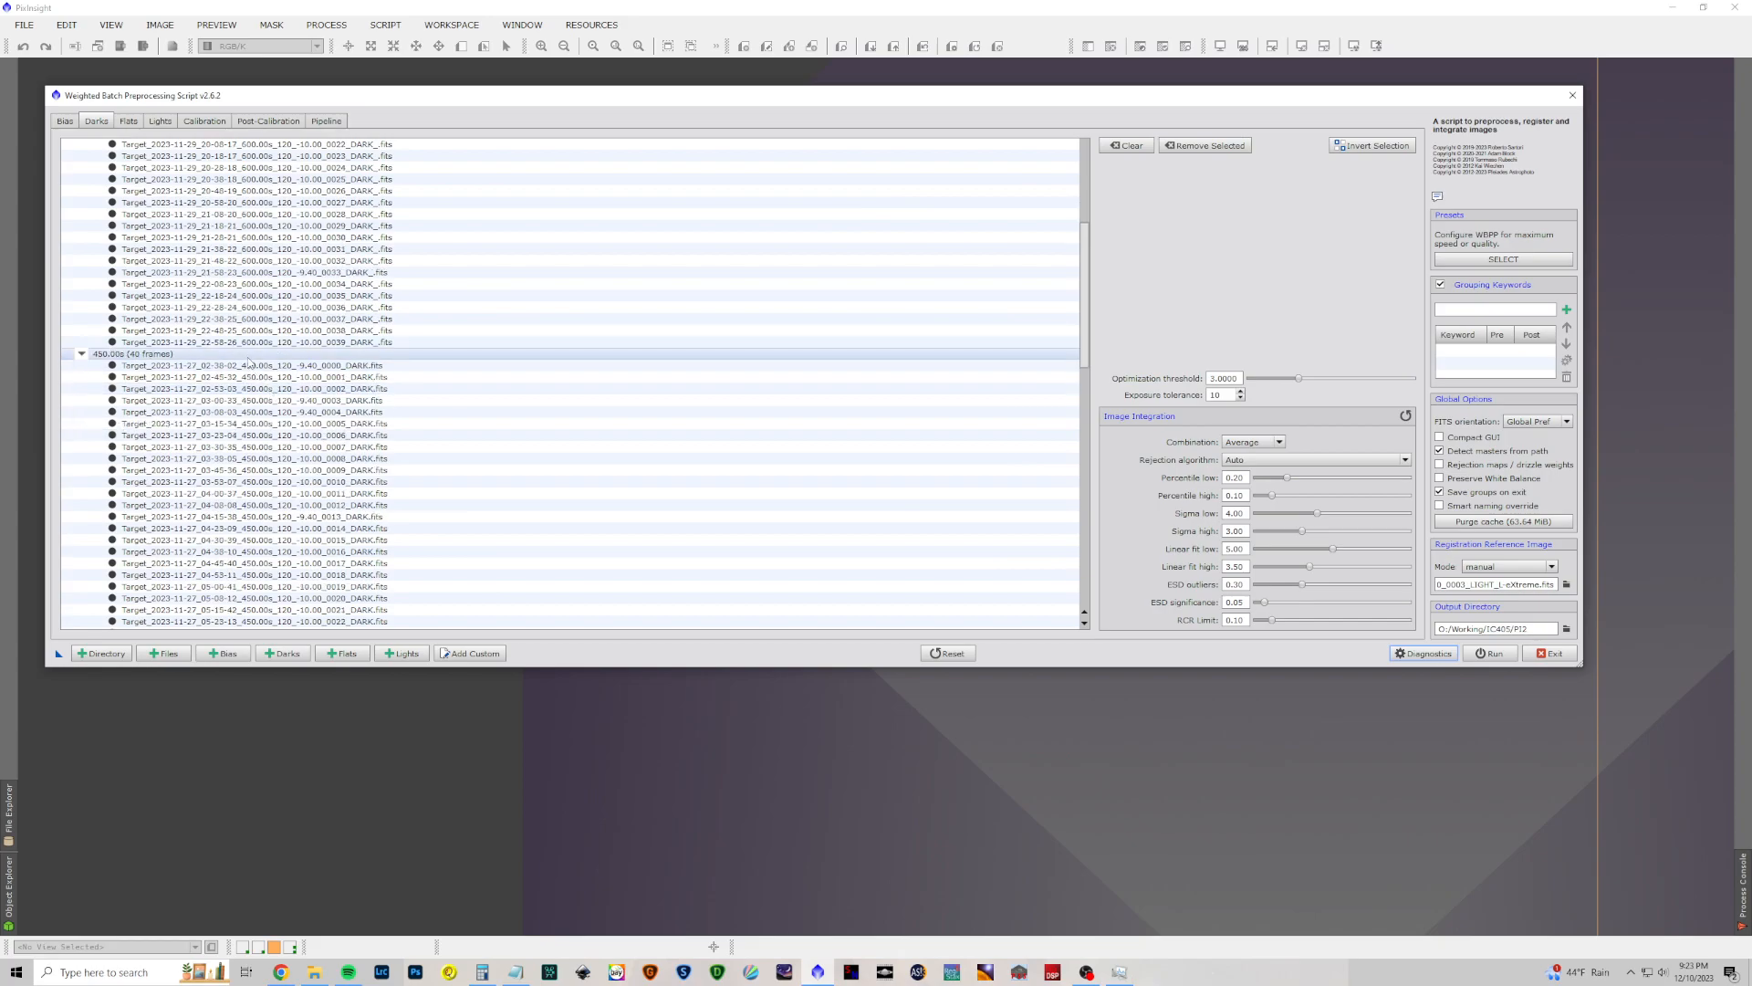
pyautogui.scroll(-12, 248, 362)
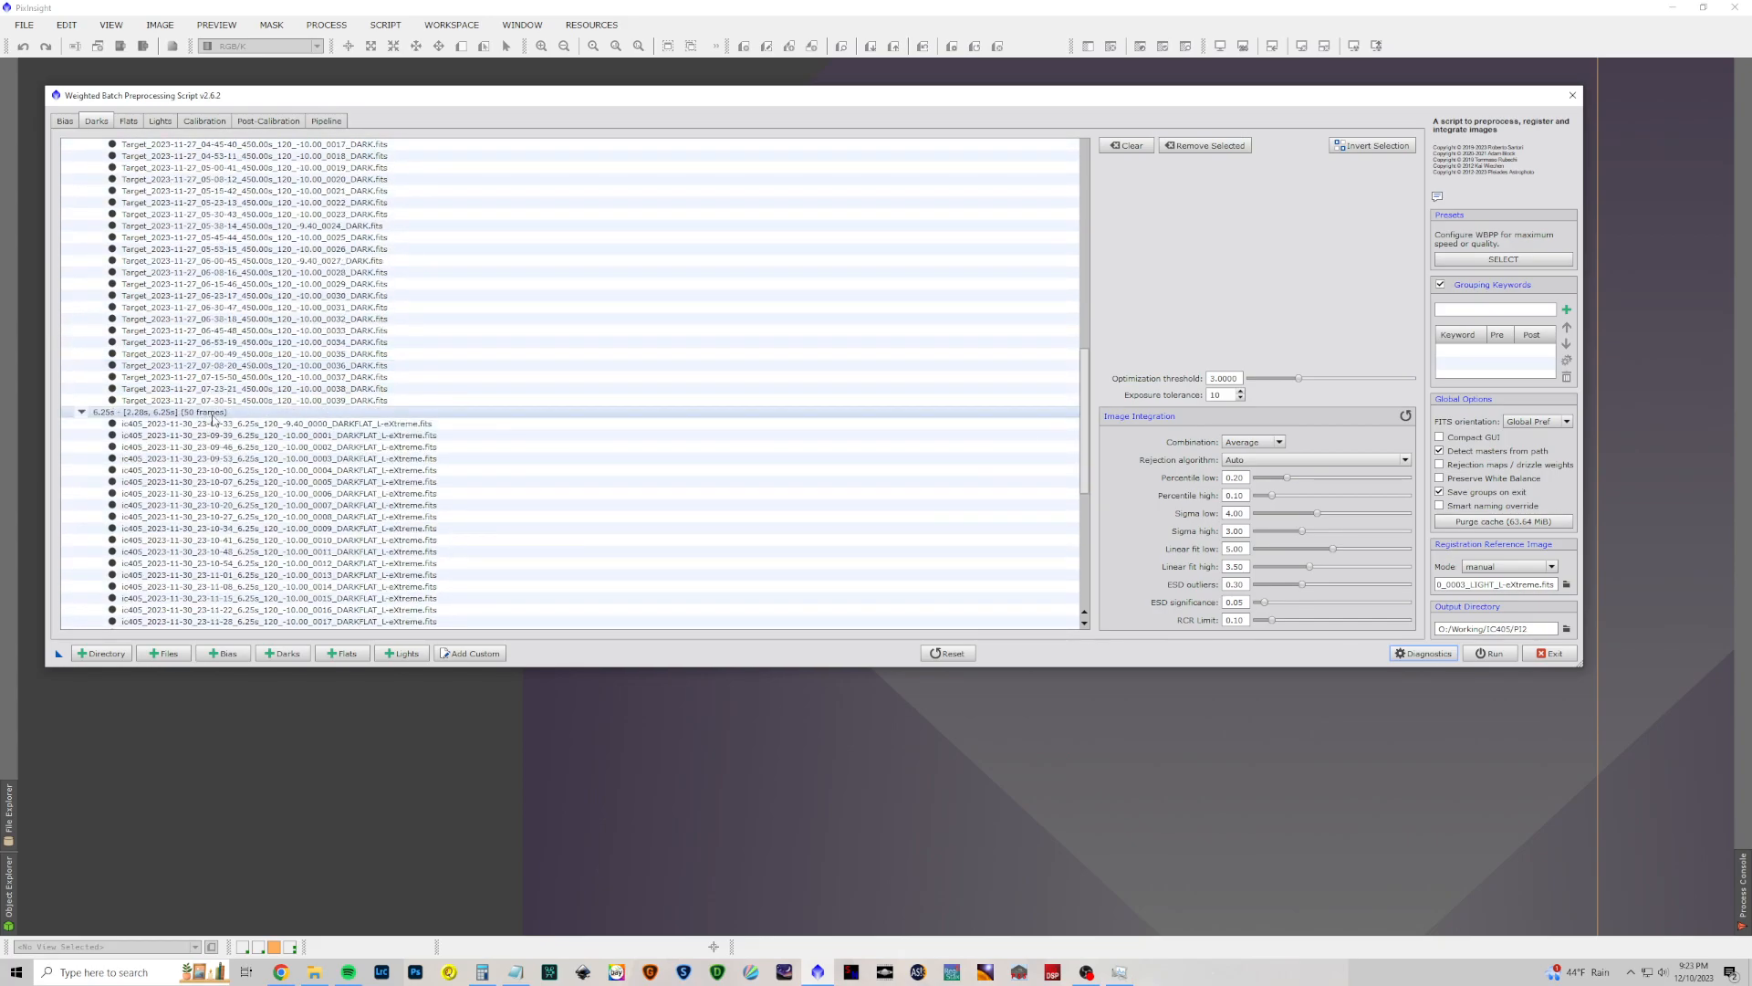
pyautogui.scroll(-11, 213, 419)
pyautogui.scroll(20, 212, 419)
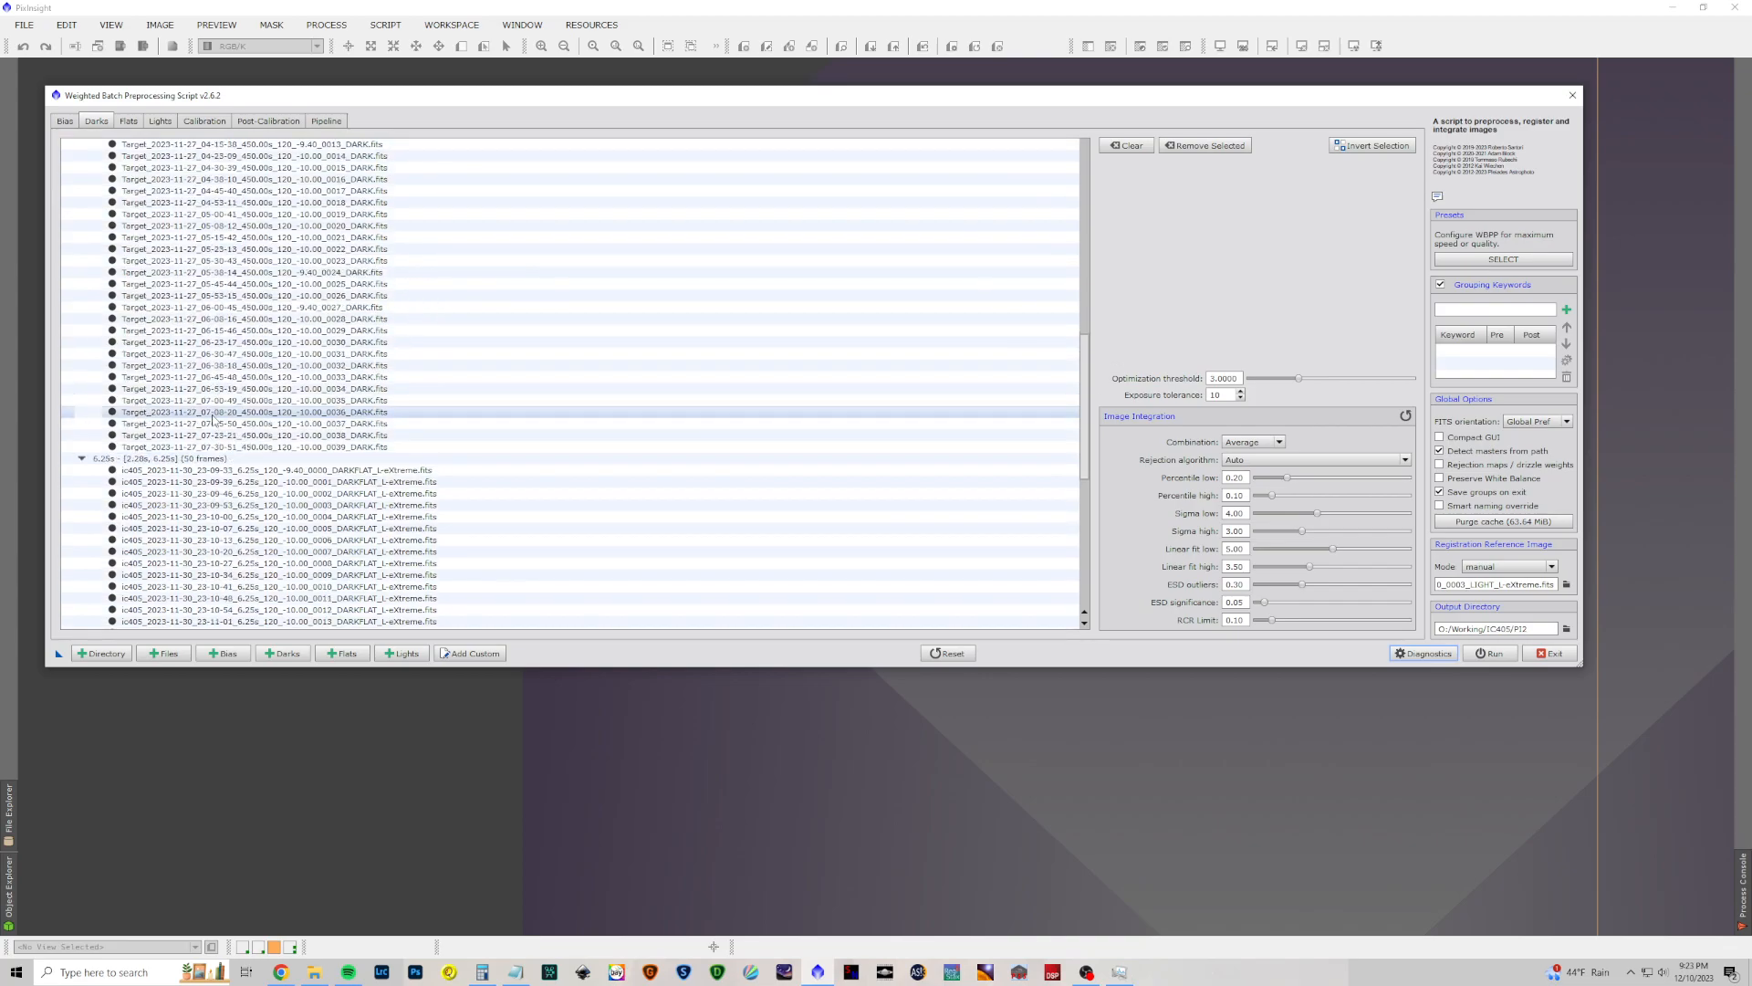
pyautogui.scroll(-20, 213, 418)
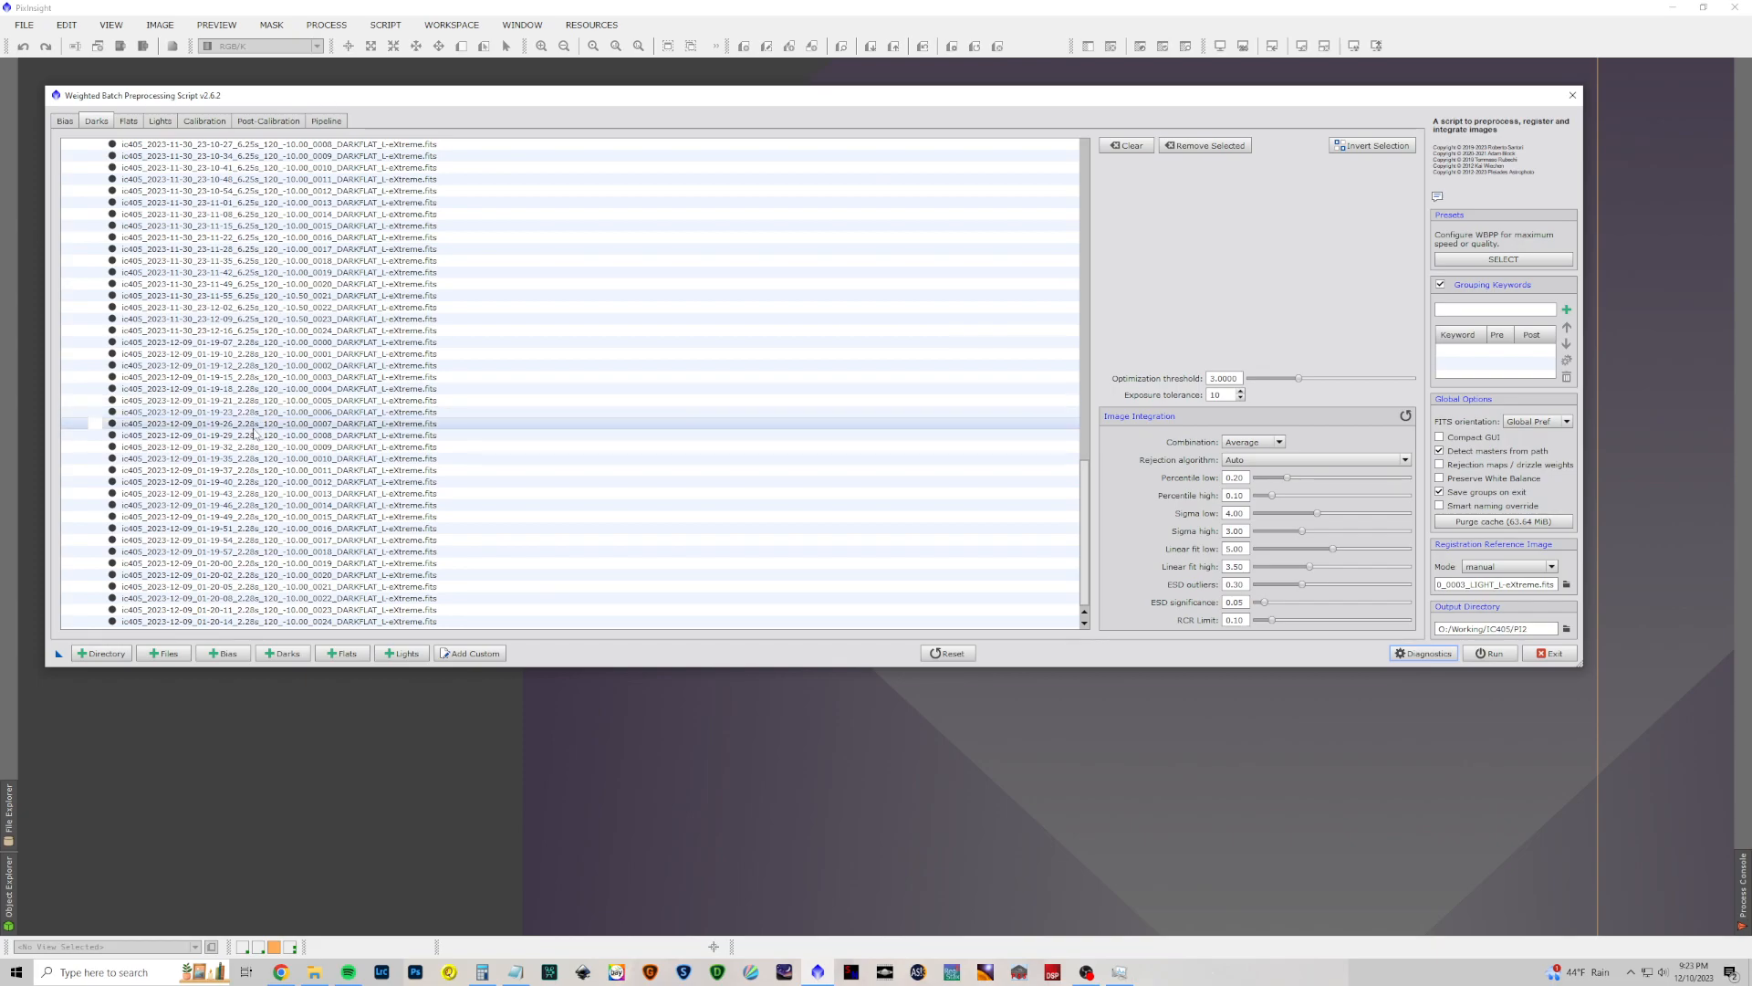
pyautogui.scroll(10, 251, 383)
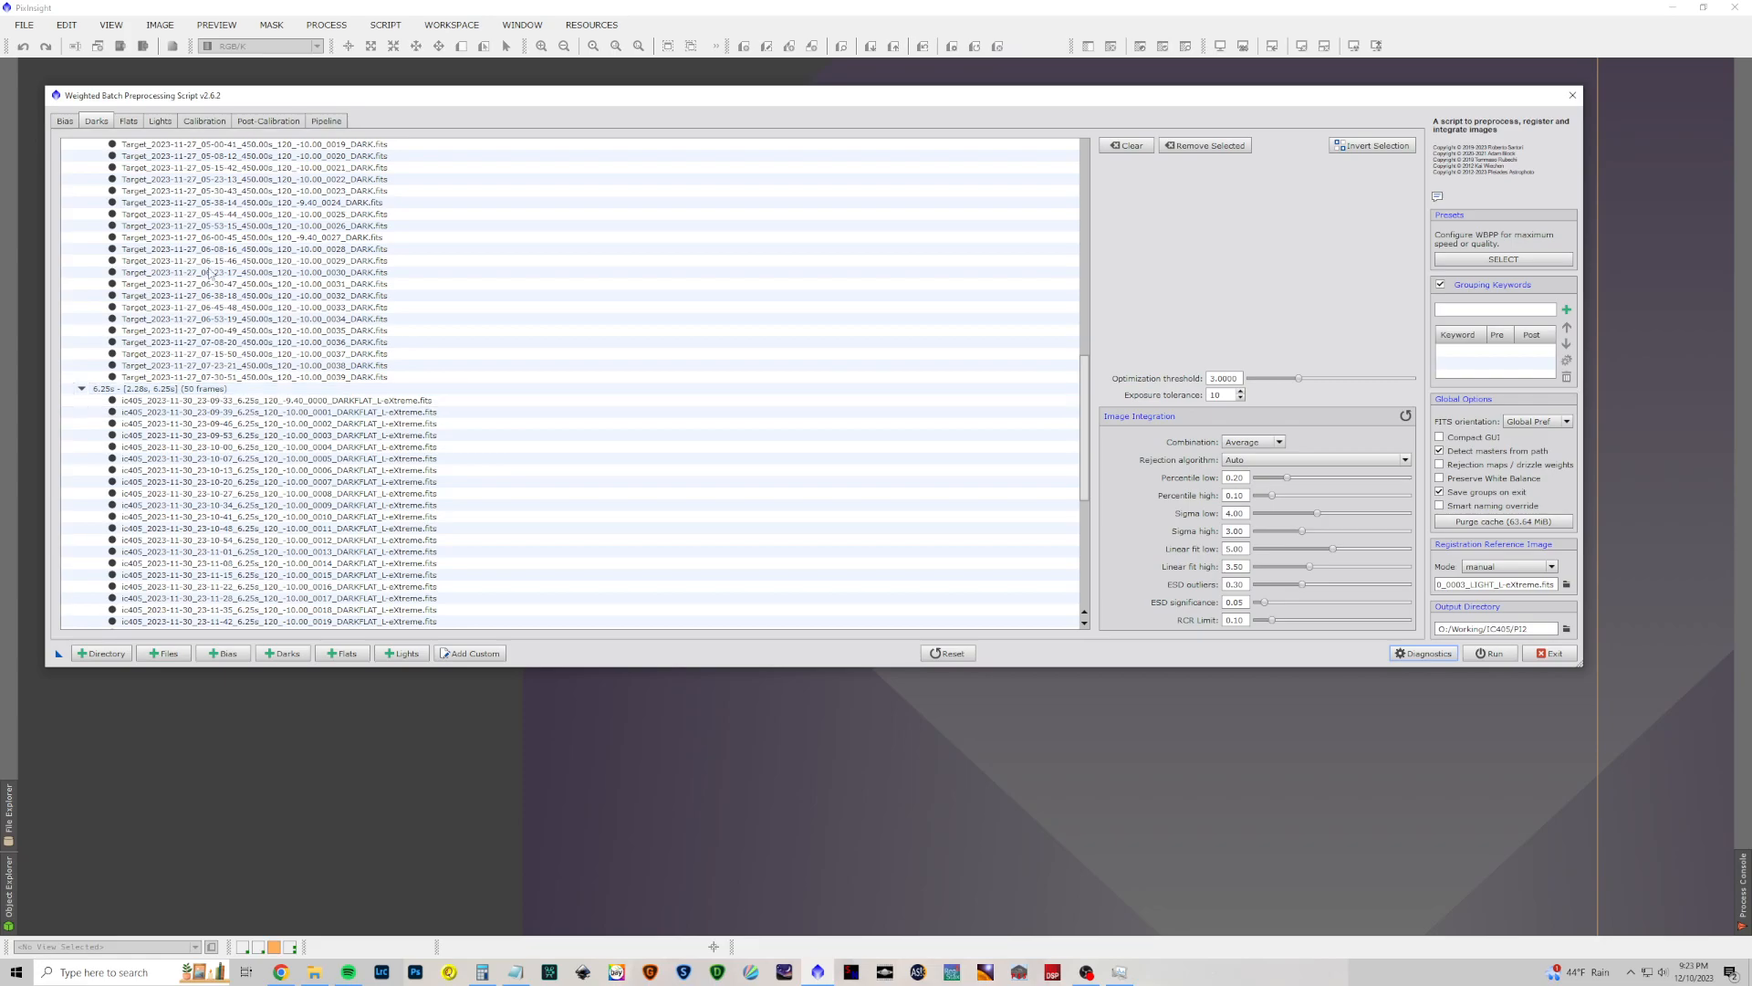
# Step: Review the grouping of the flat and light frames and the resulting calibration overview
pyautogui.click(134, 124)
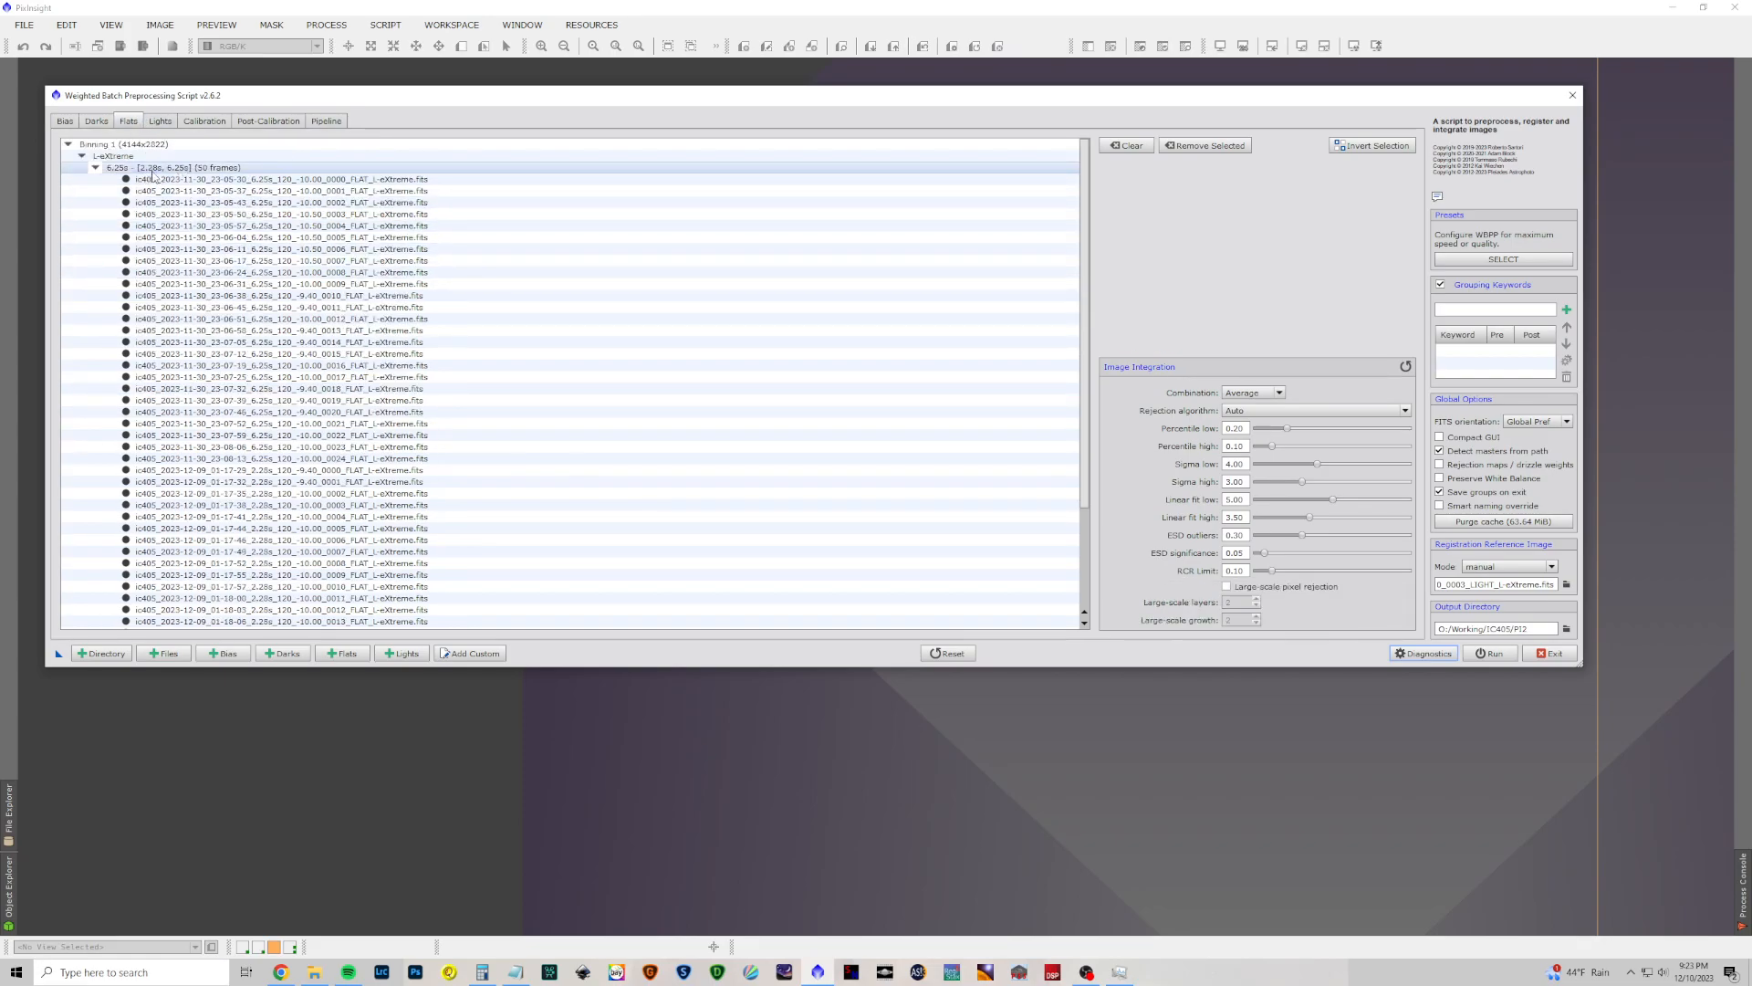
pyautogui.click(161, 122)
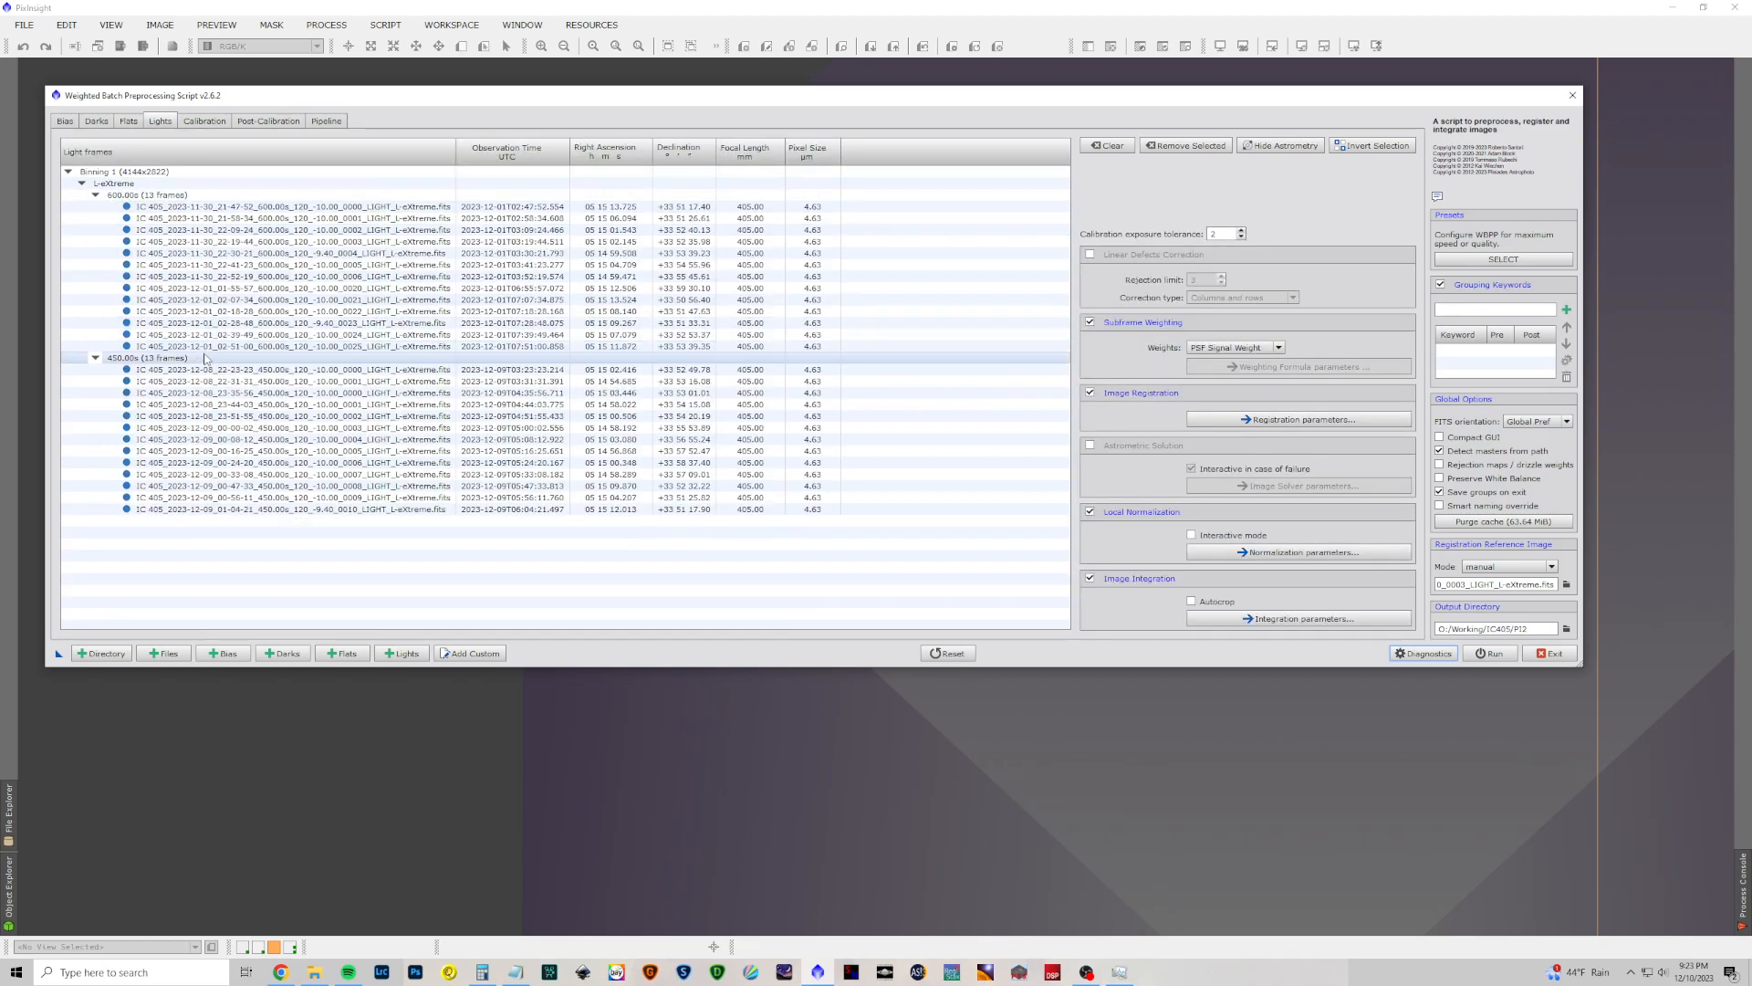
pyautogui.click(215, 124)
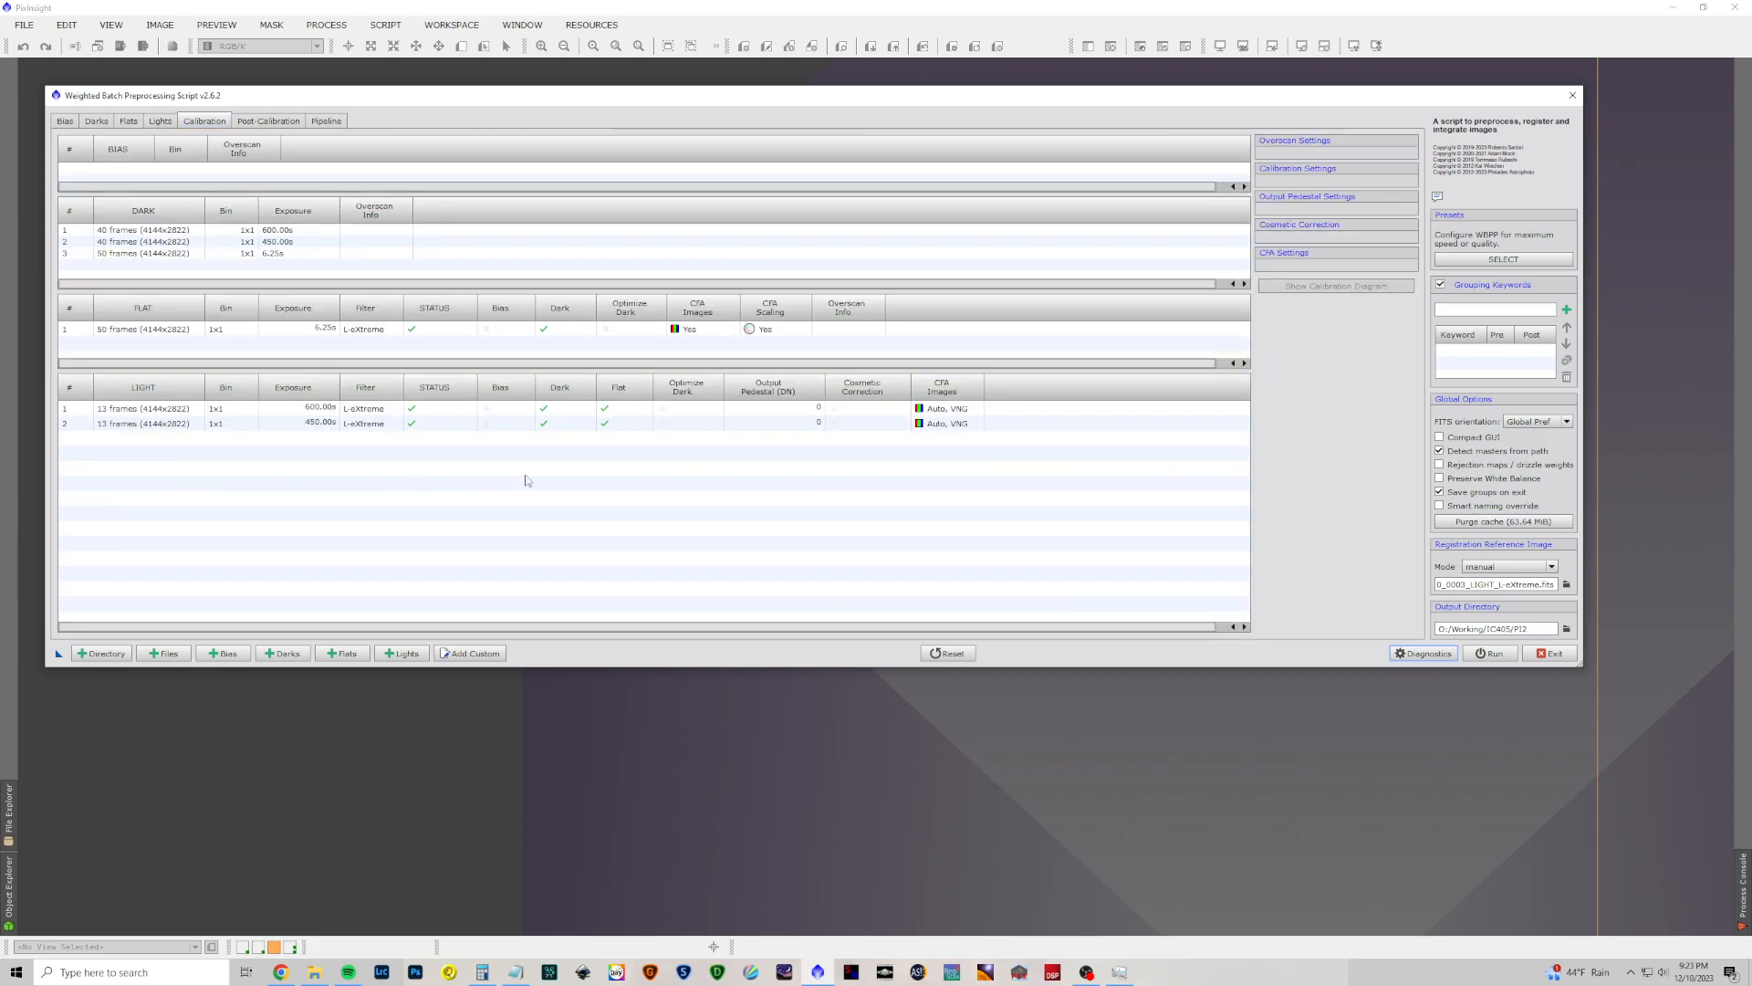
# Step: Add IC405 as a grouping keyword
pyautogui.click(1463, 311)
pyautogui.write('IC405')
pyautogui.click(1567, 309)
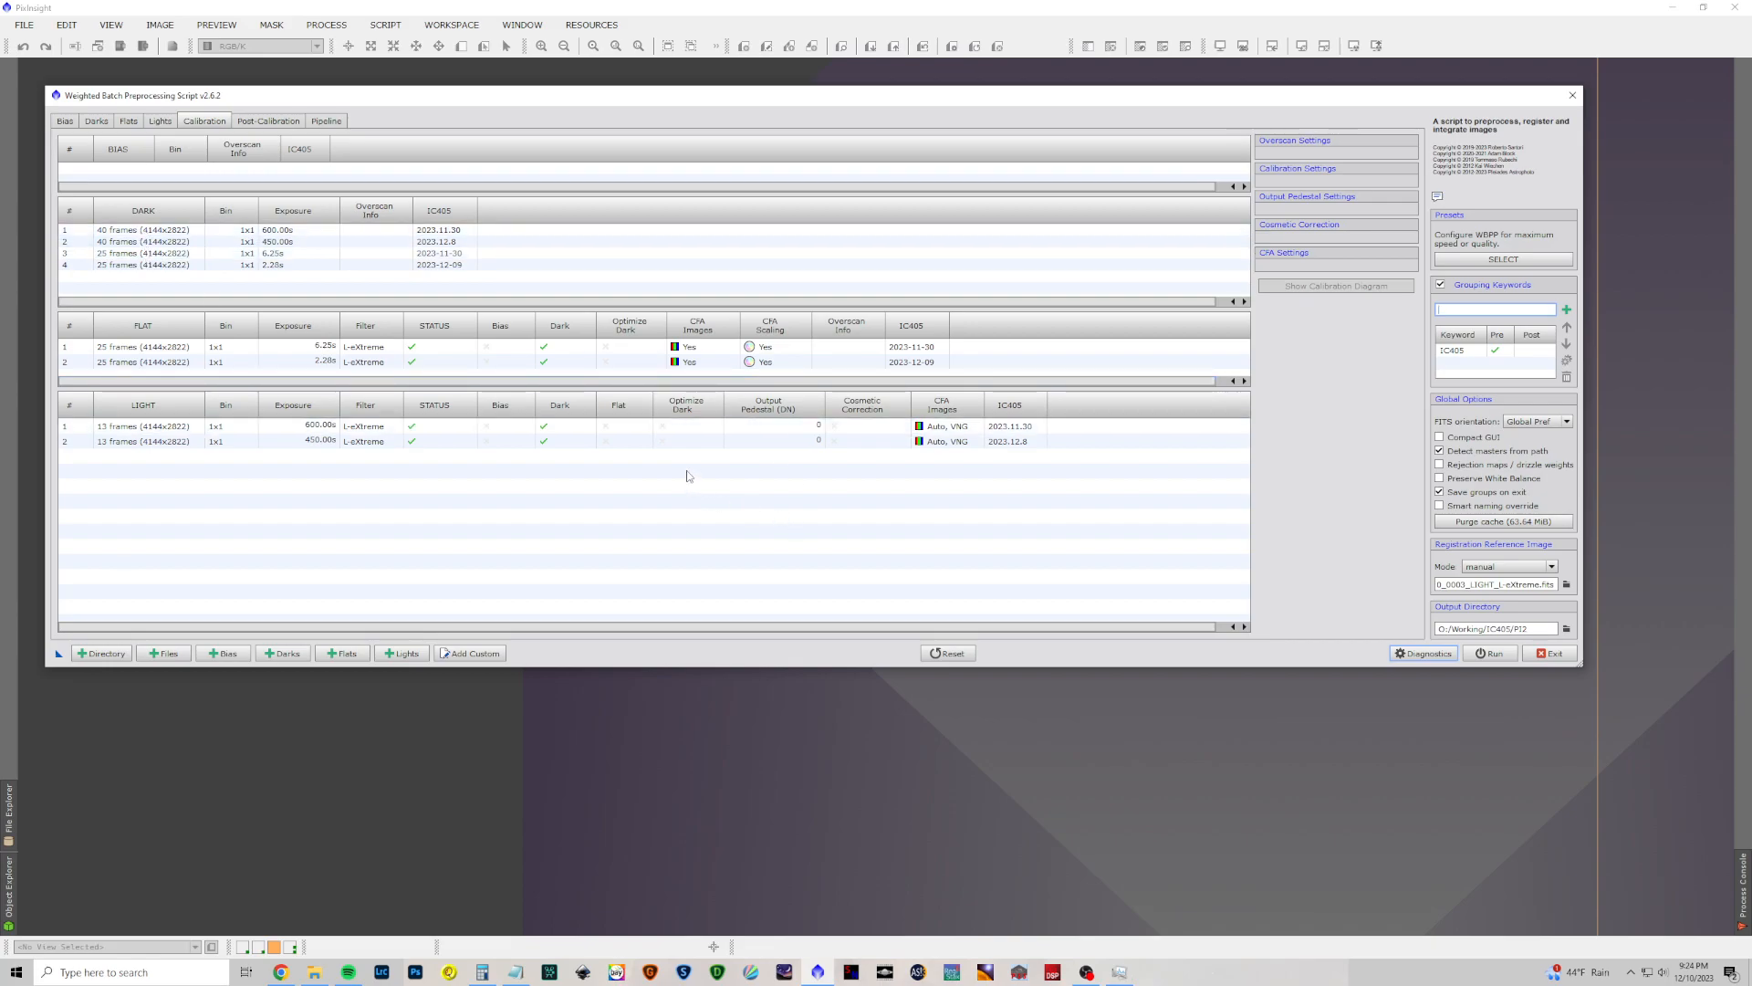
# Step: Check which darks and flats are matched to each flat and light group in the calibration overview
pyautogui.click(919, 349)
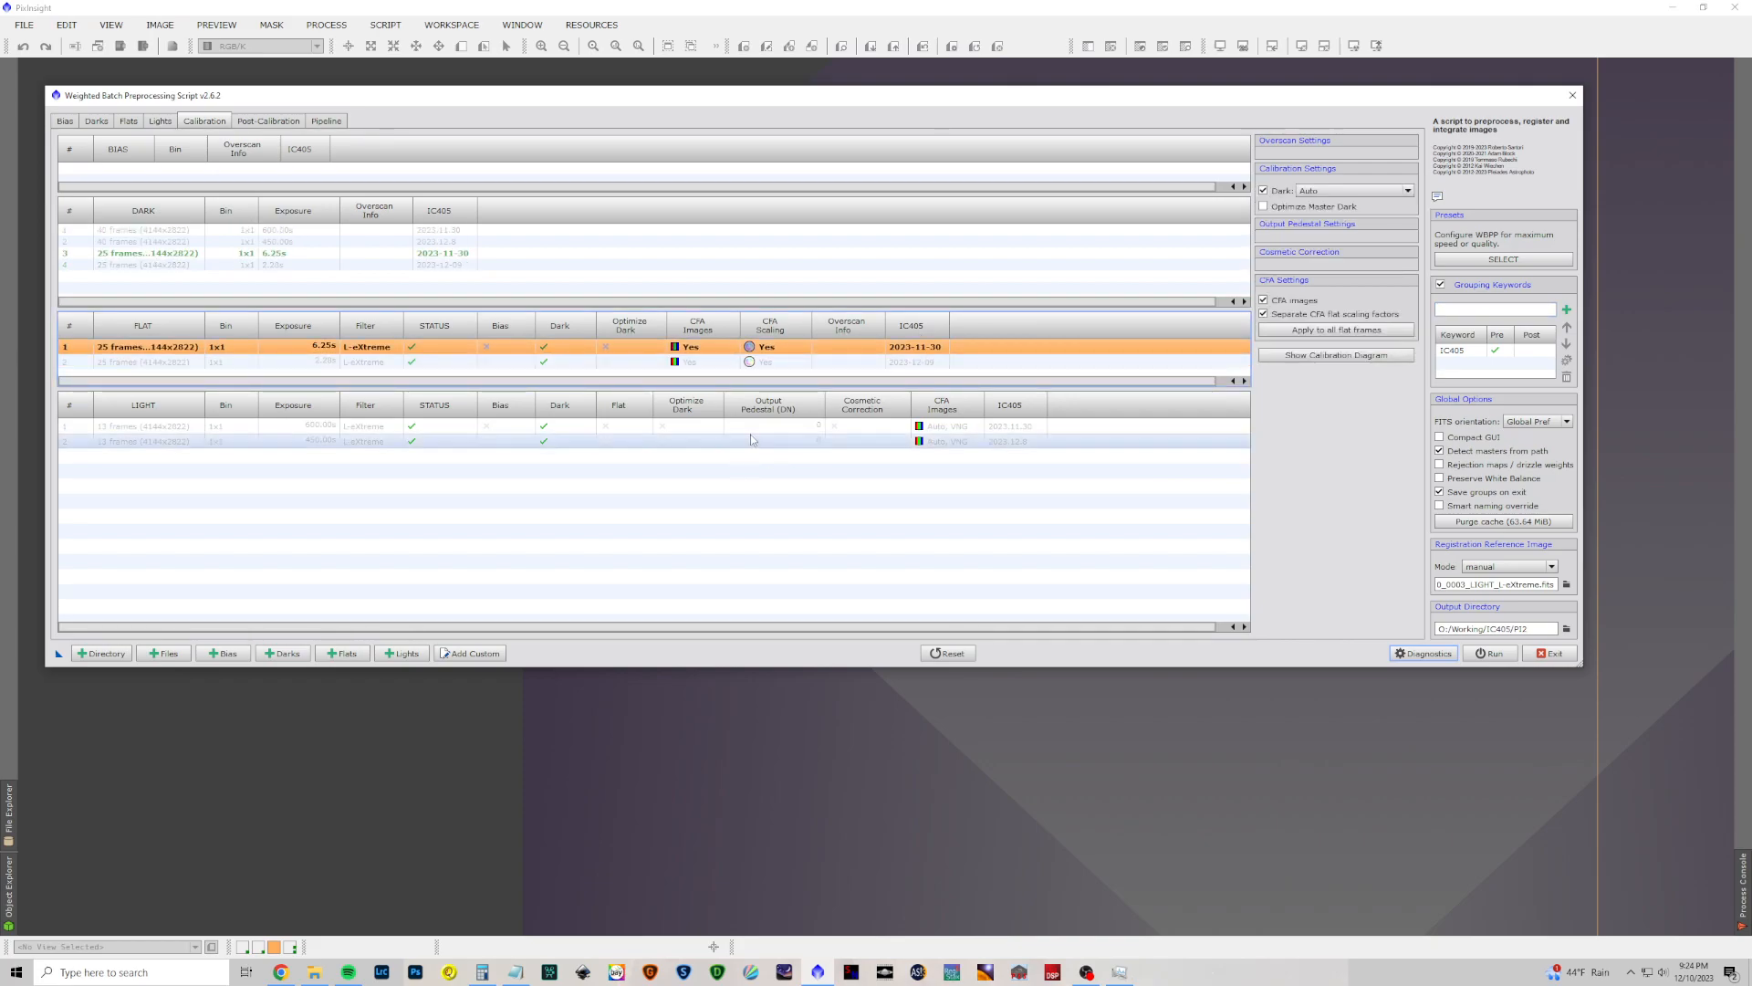
pyautogui.click(608, 447)
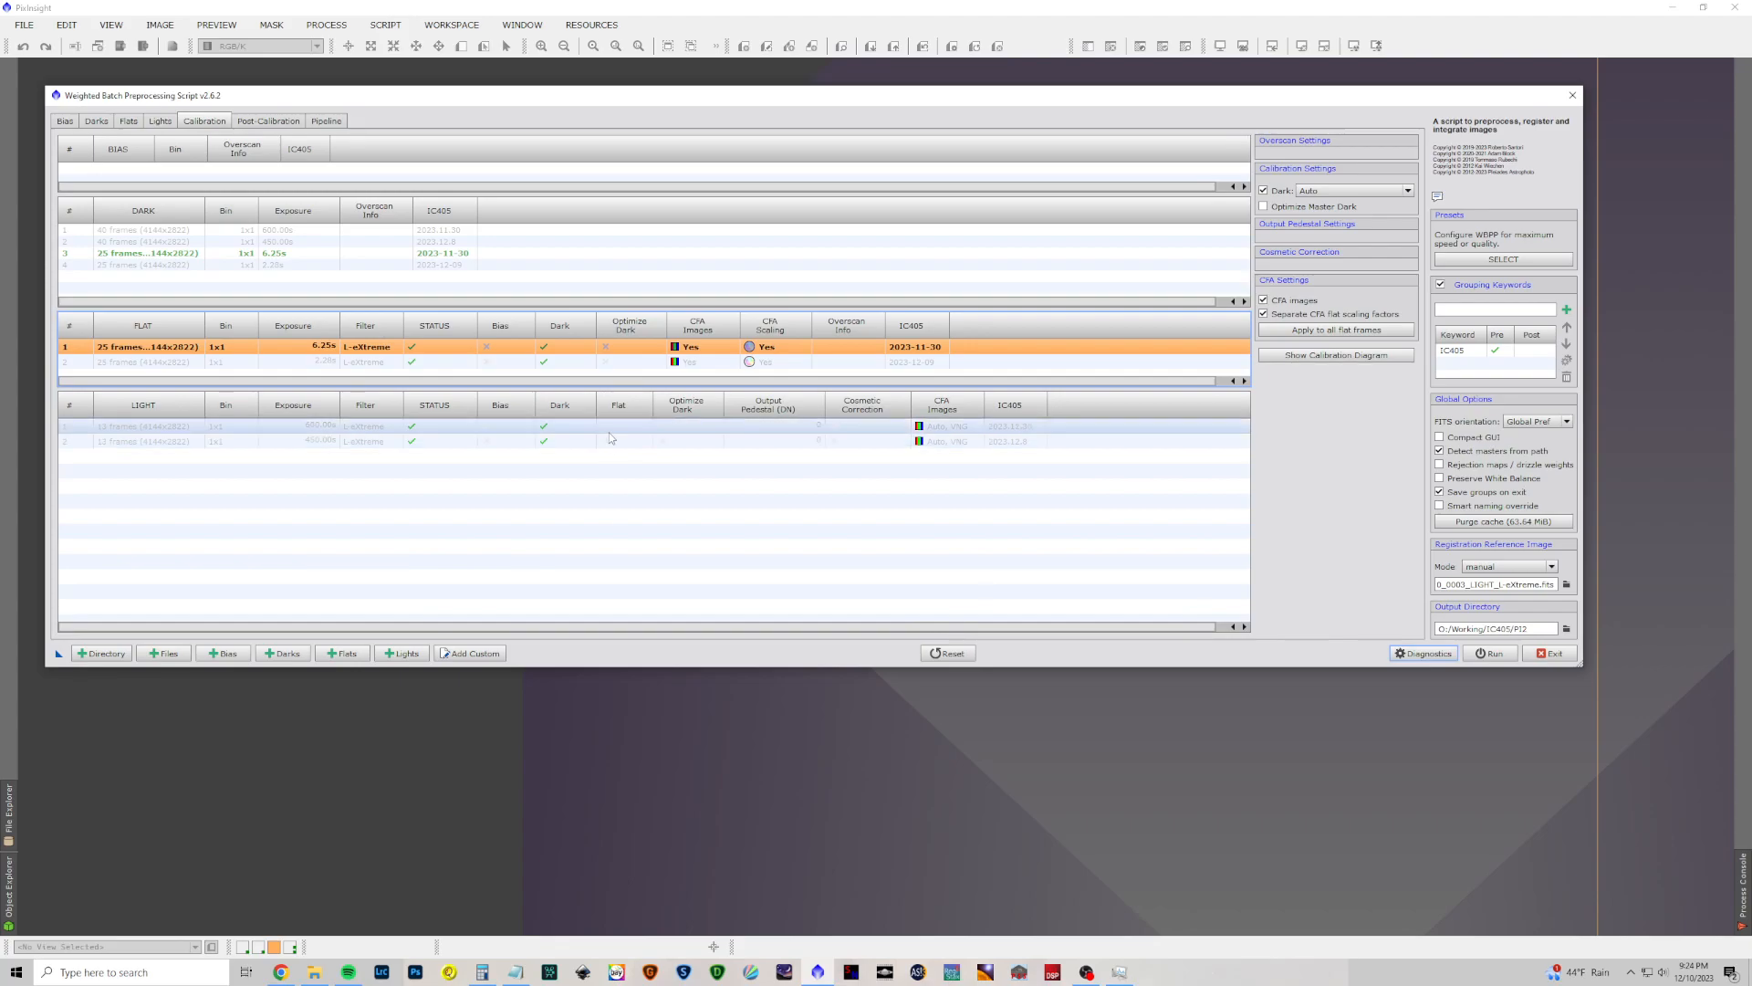
pyautogui.click(608, 427)
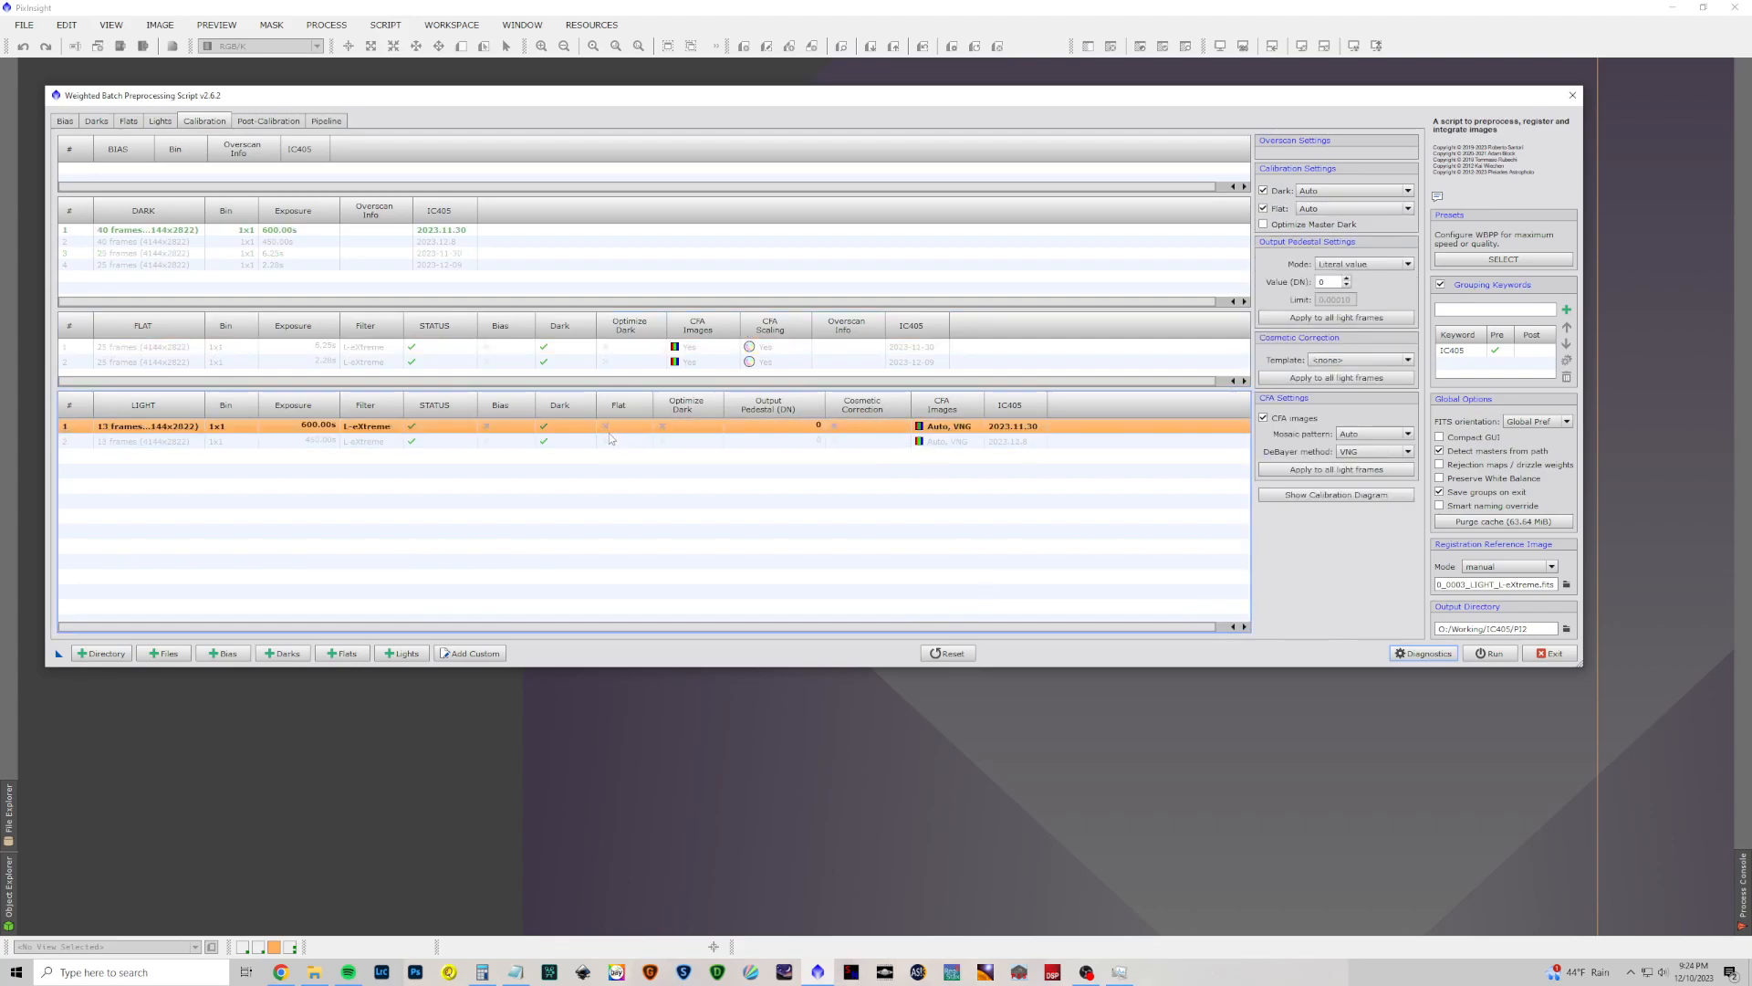
pyautogui.click(616, 447)
pyautogui.click(589, 361)
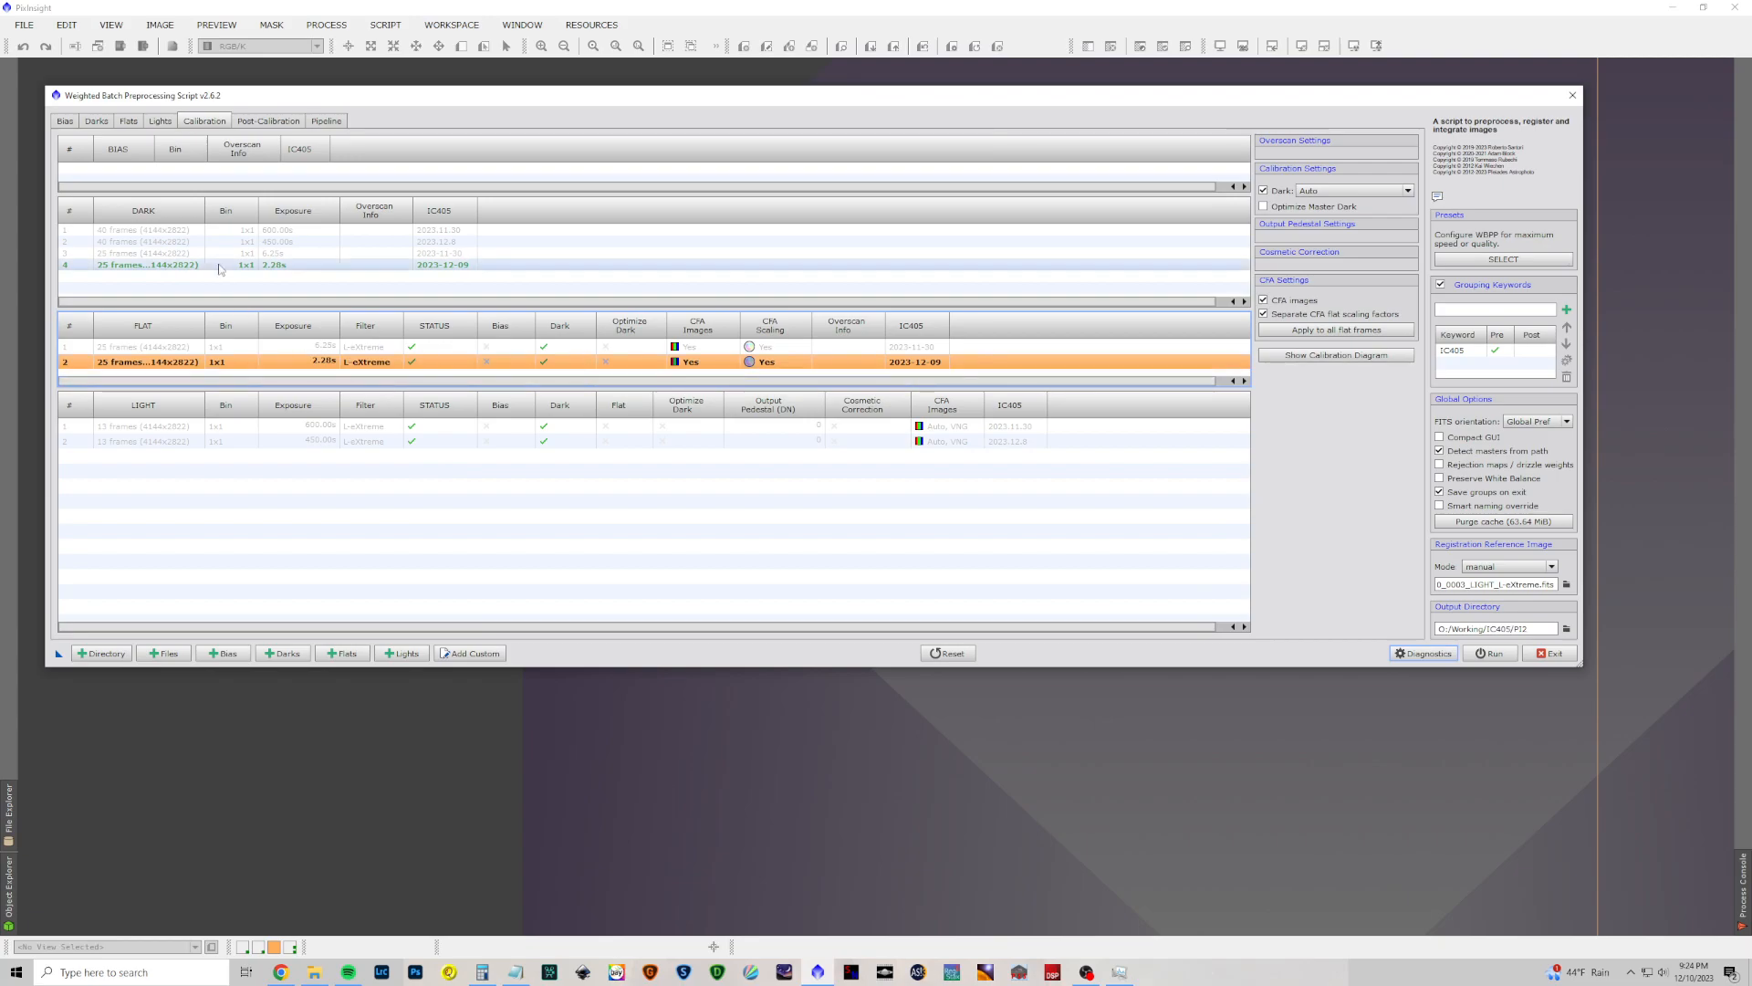
pyautogui.click(609, 429)
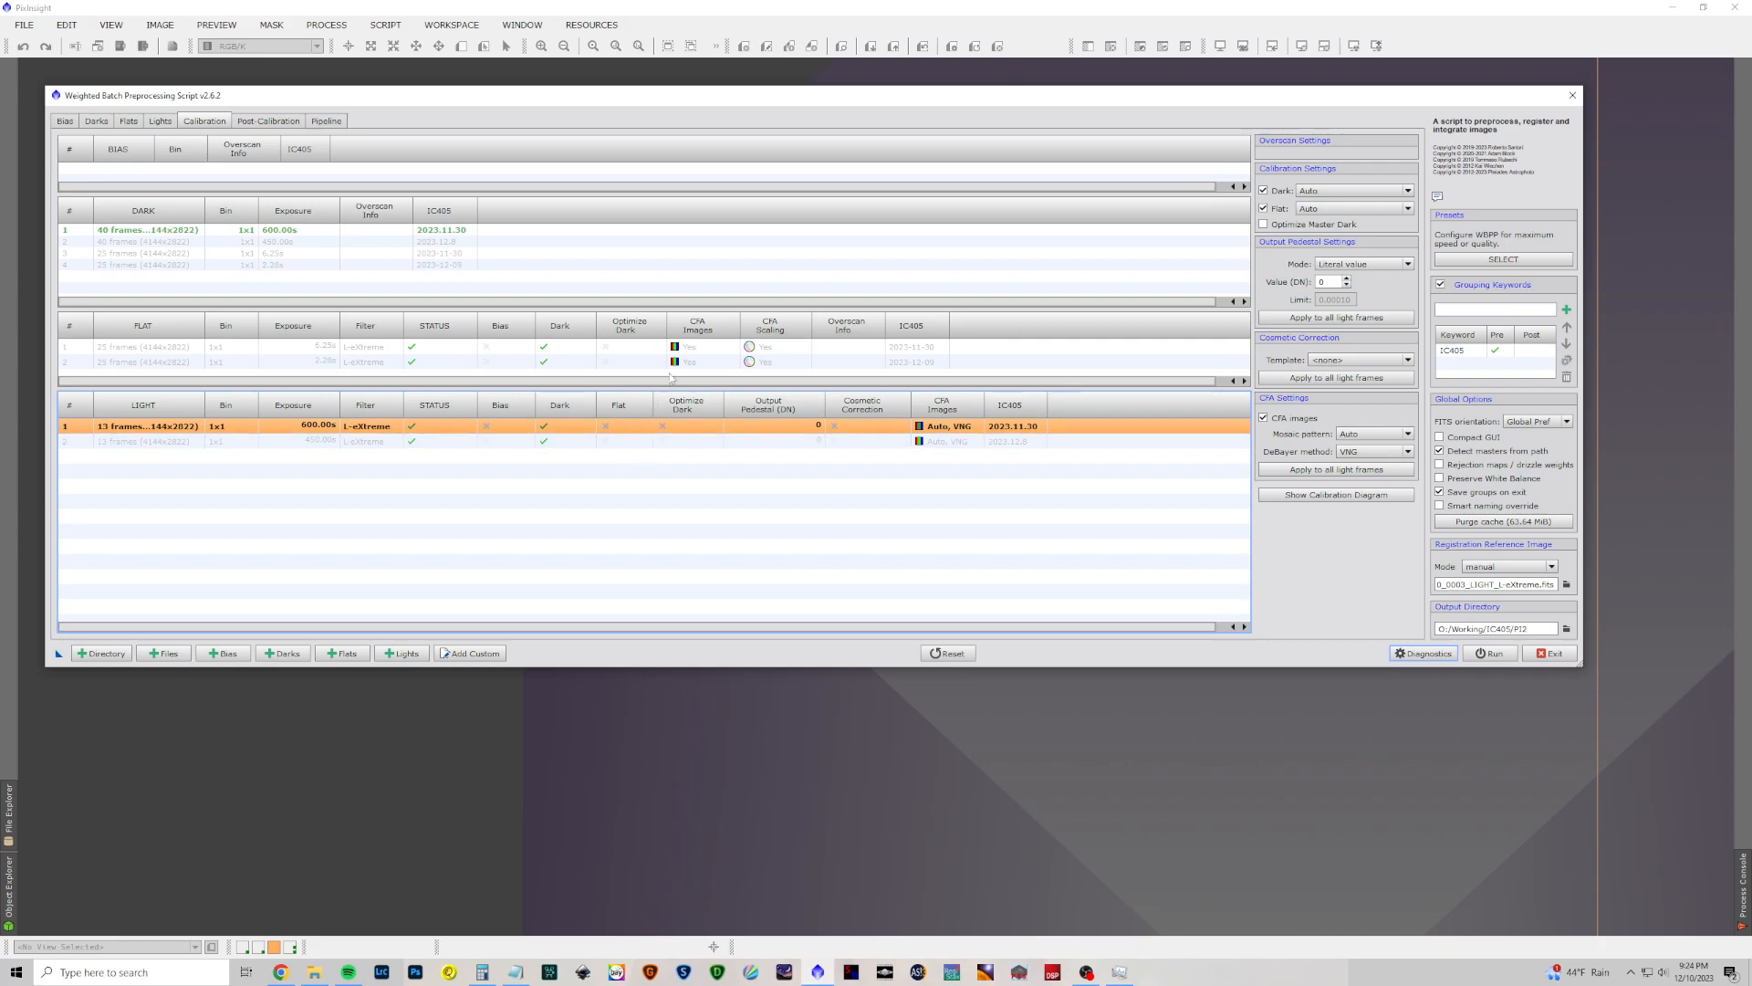
pyautogui.click(644, 351)
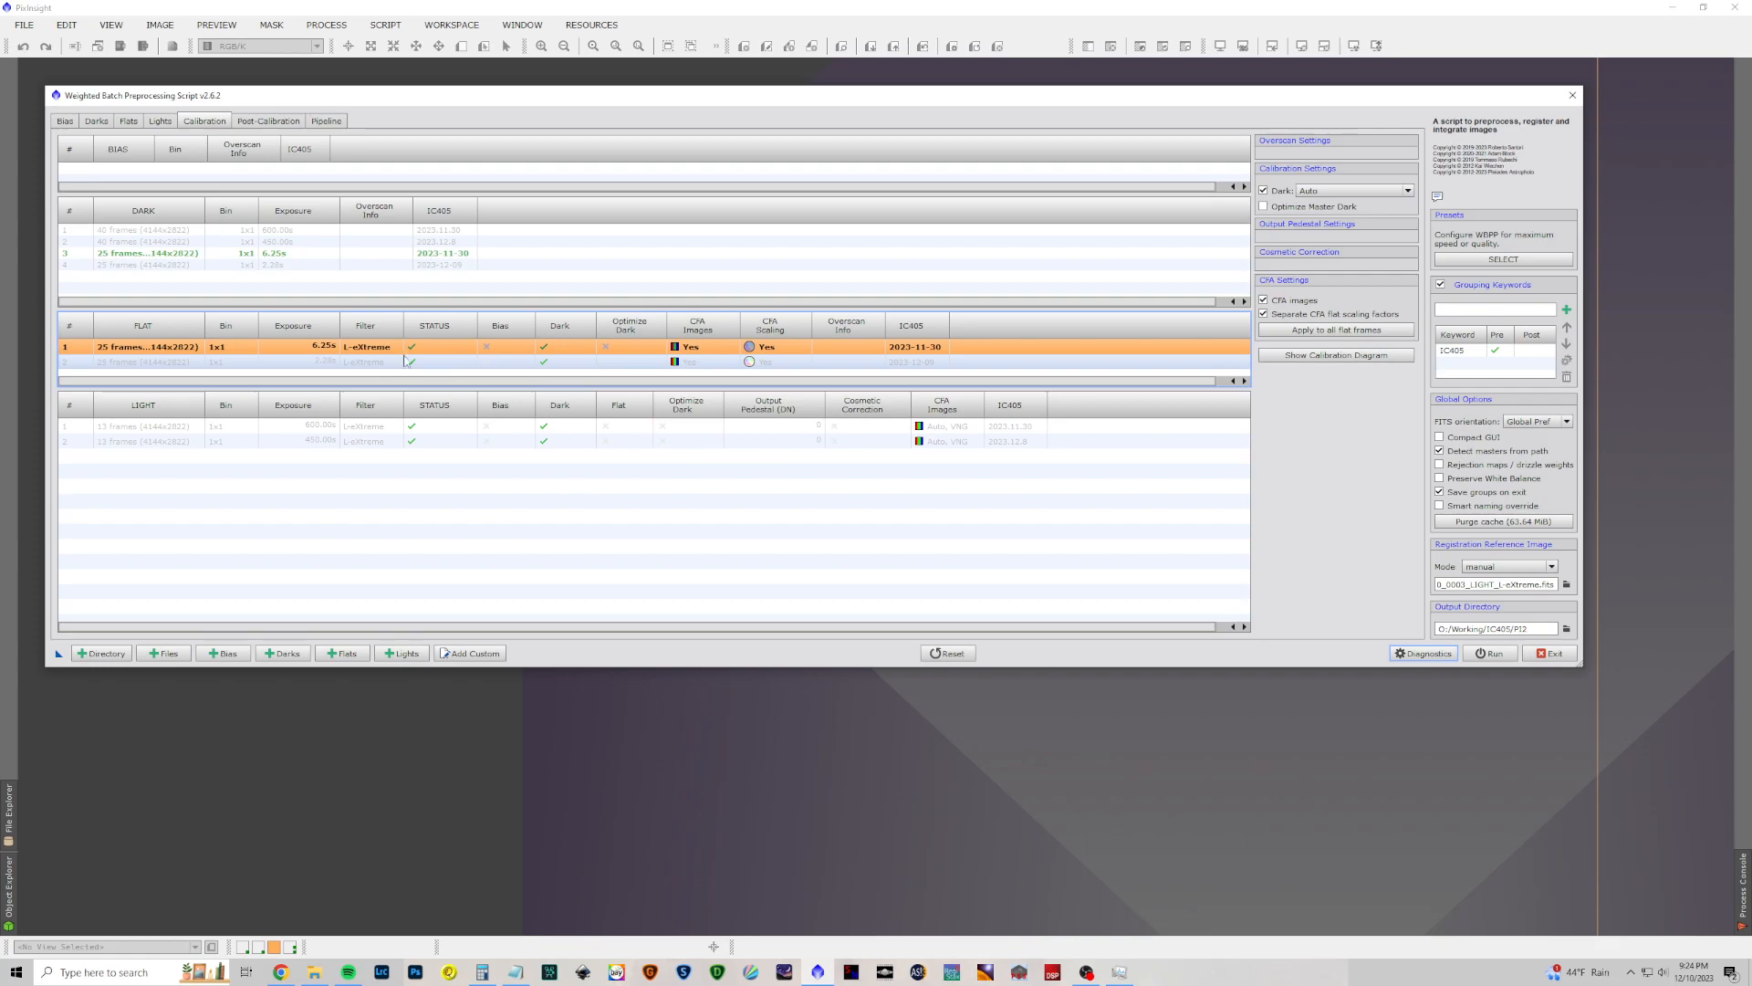
# Step: Assign flat group #1 to the 600 s lights and flat group #2 to the 450 s lights
pyautogui.click(615, 432)
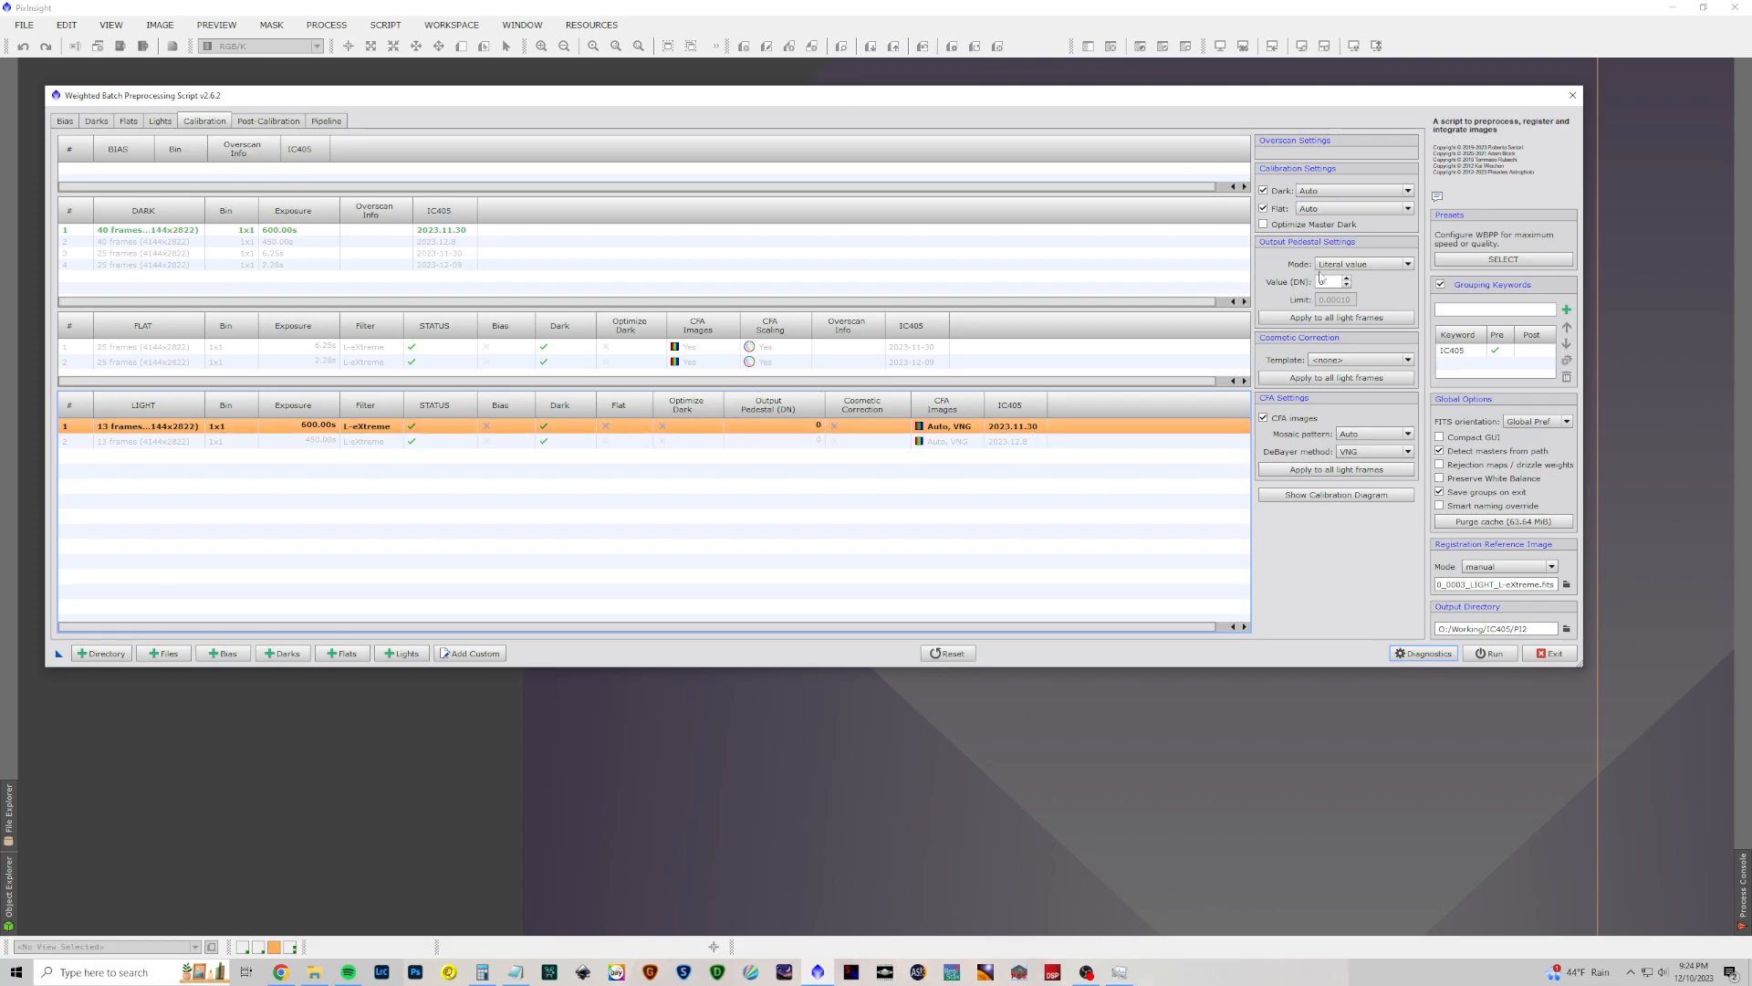
pyautogui.click(1408, 209)
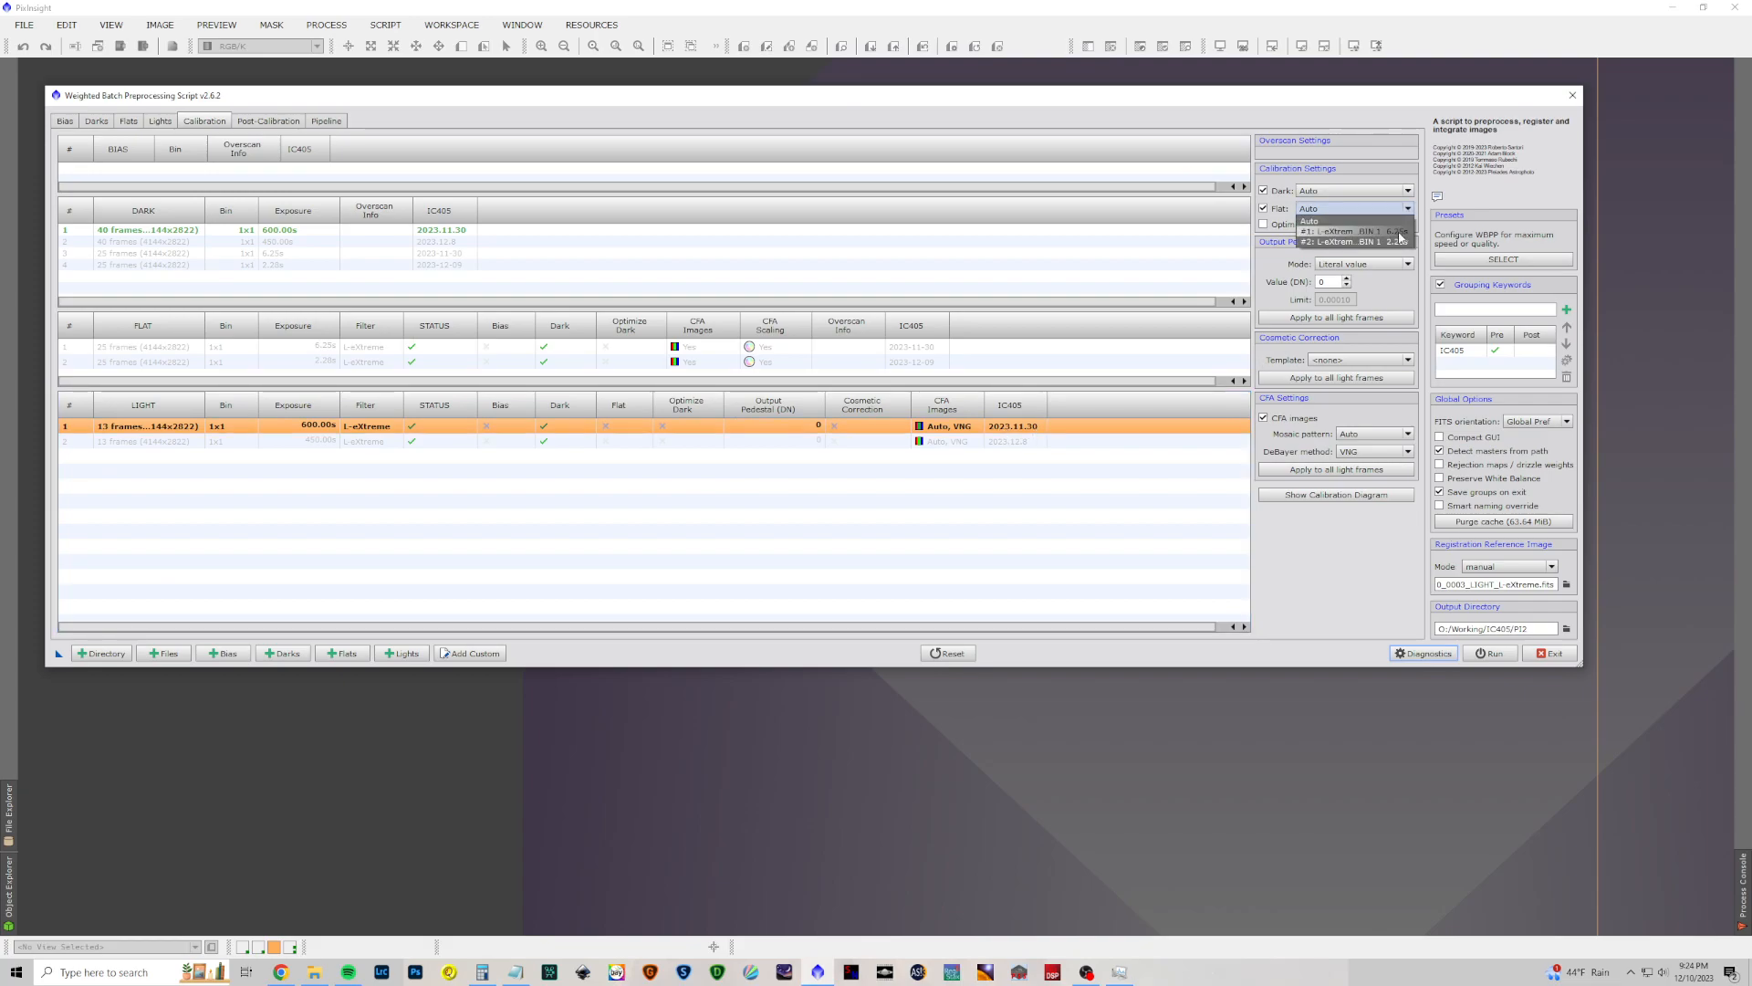
pyautogui.click(1396, 236)
pyautogui.click(925, 442)
pyautogui.click(1359, 209)
pyautogui.click(1394, 239)
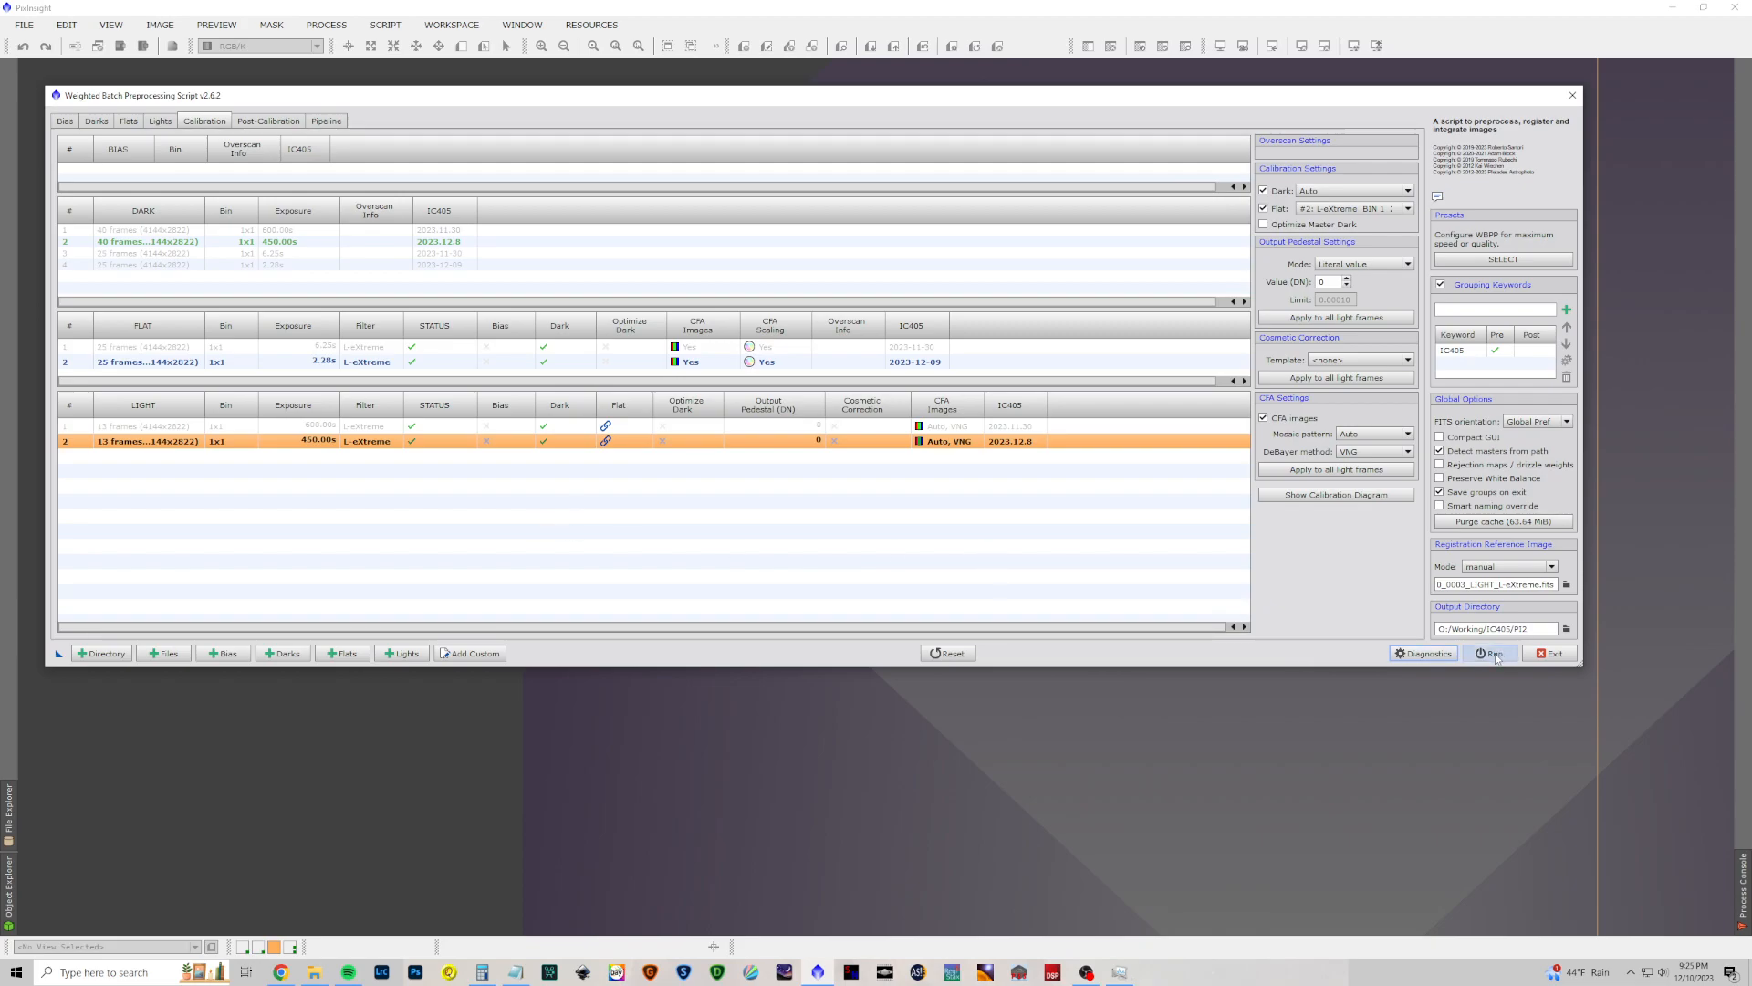
# Step: Set the post-calibration exposure tolerance to 1
pyautogui.click(277, 121)
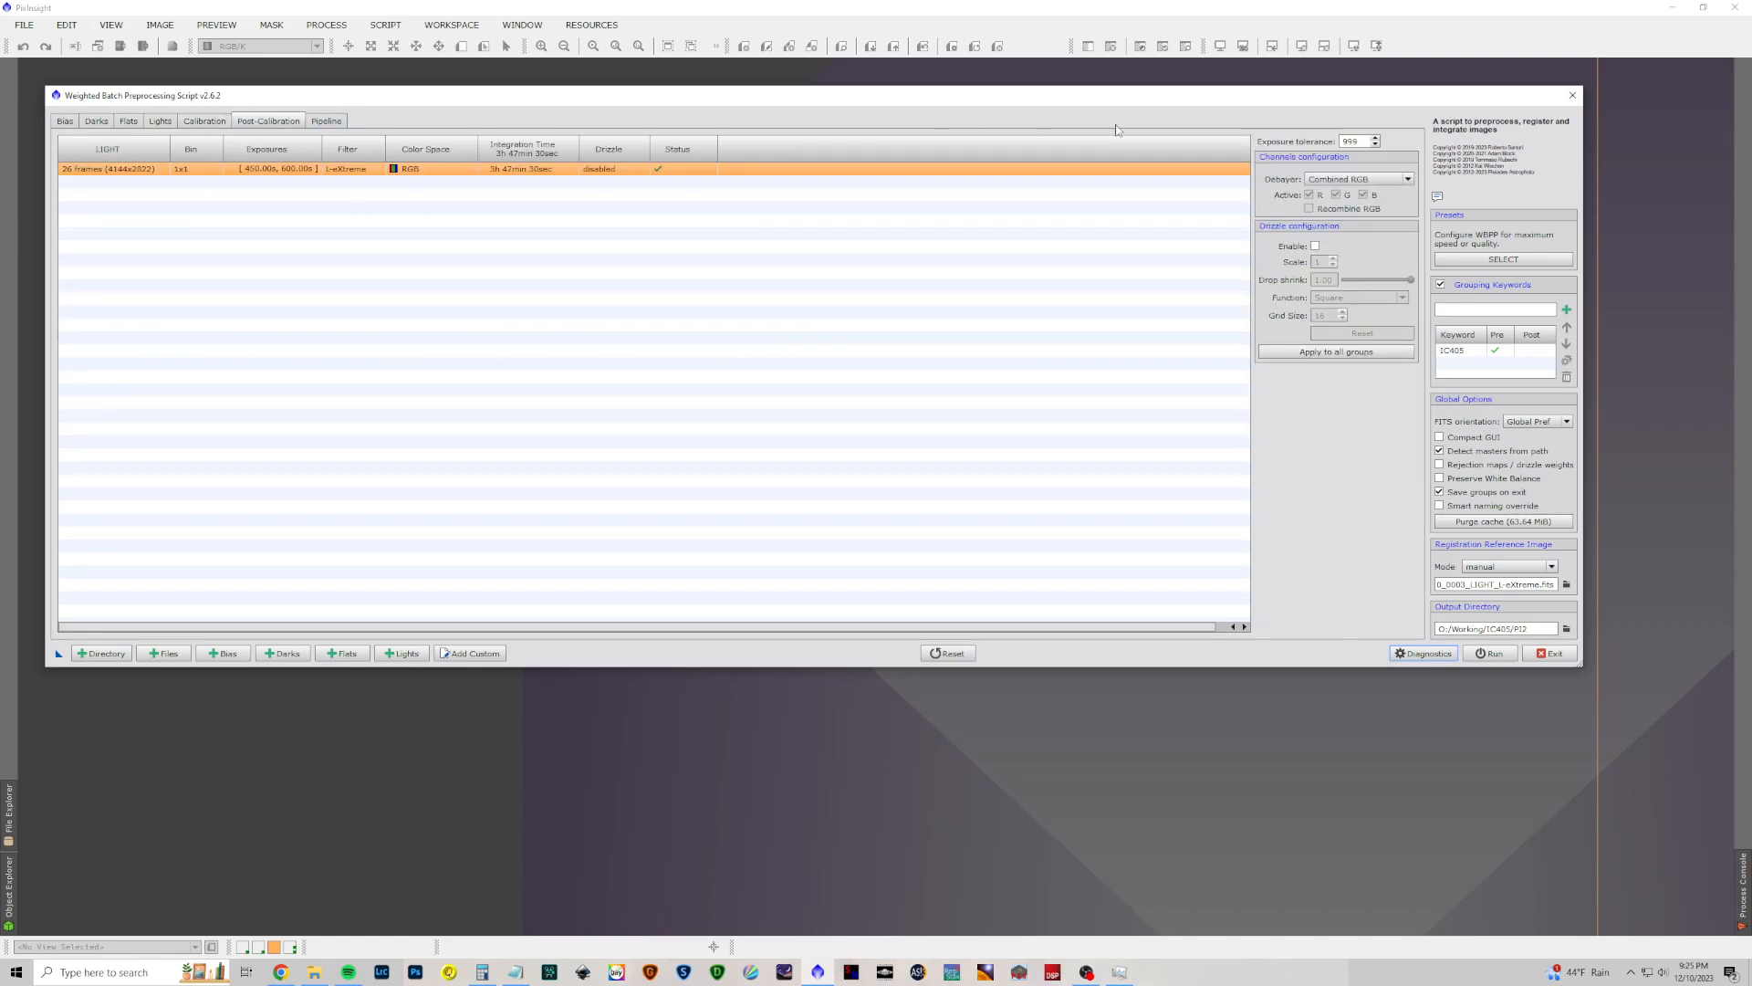
pyautogui.moveTo(1362, 141); pyautogui.dragTo(1285, 129)
pyautogui.write('1')
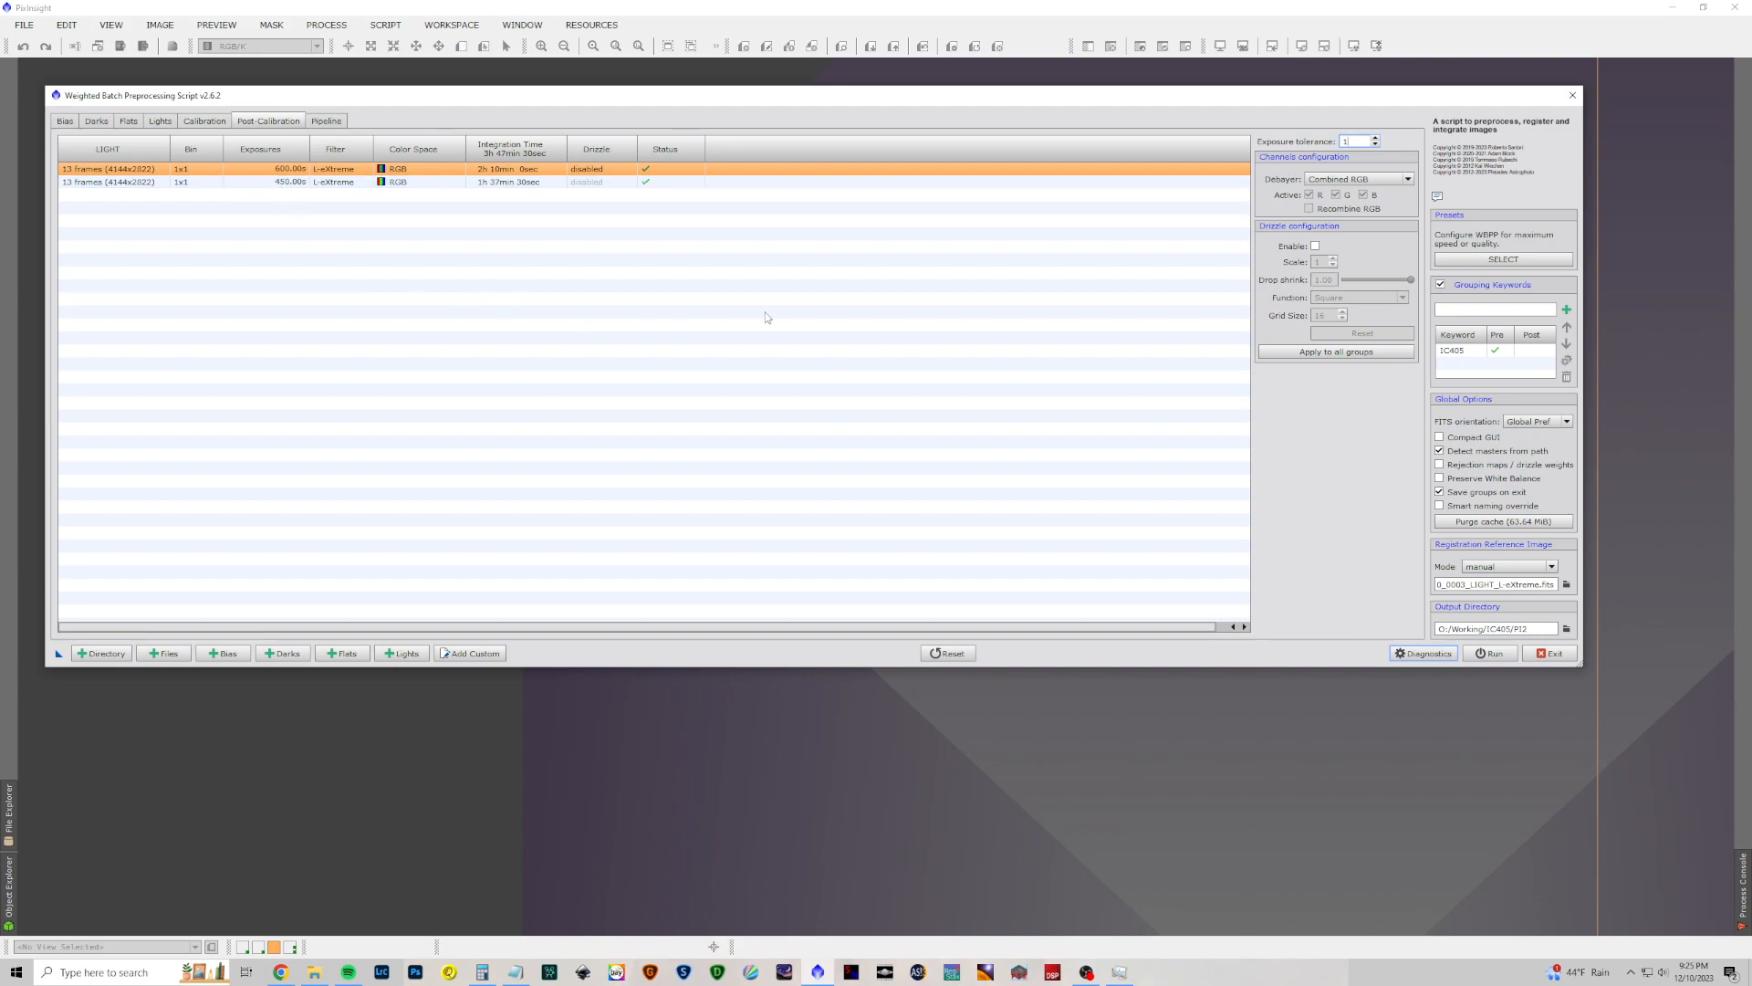
# Step: Set the post-calibration exposure tolerance to 999 and enable drizzle at a scale of 2
pyautogui.doubleClick(1353, 143)
pyautogui.write('999')
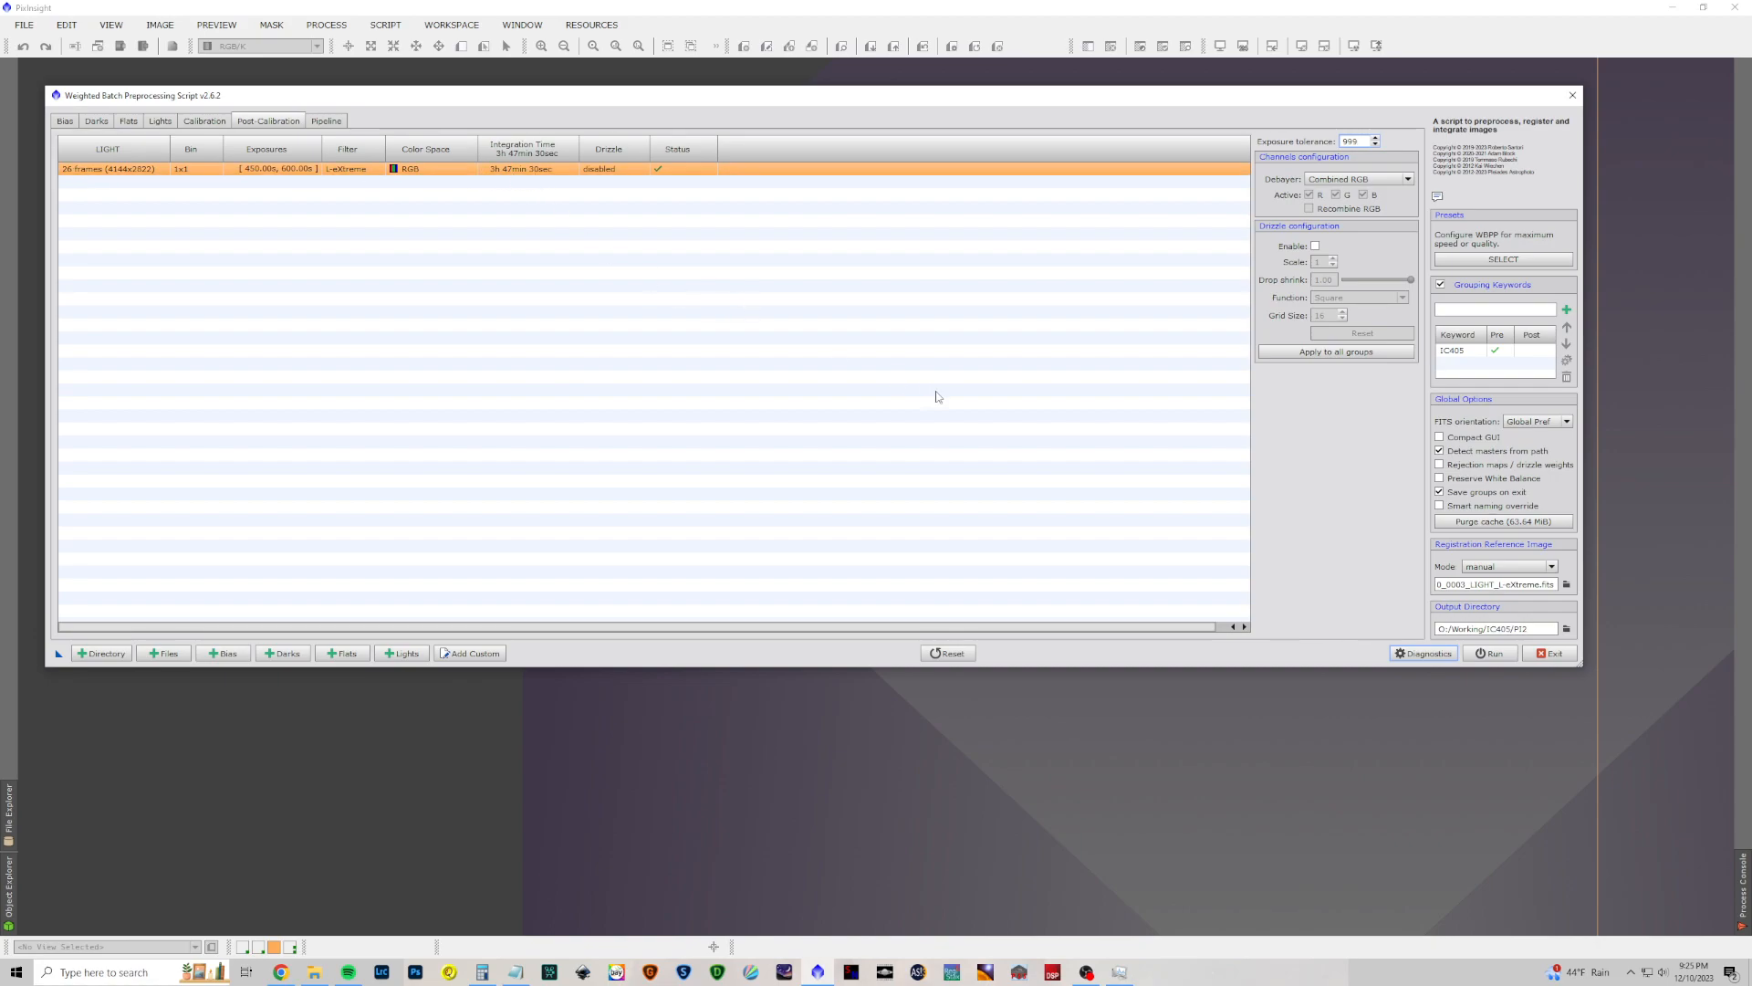
pyautogui.click(1315, 246)
pyautogui.click(1332, 260)
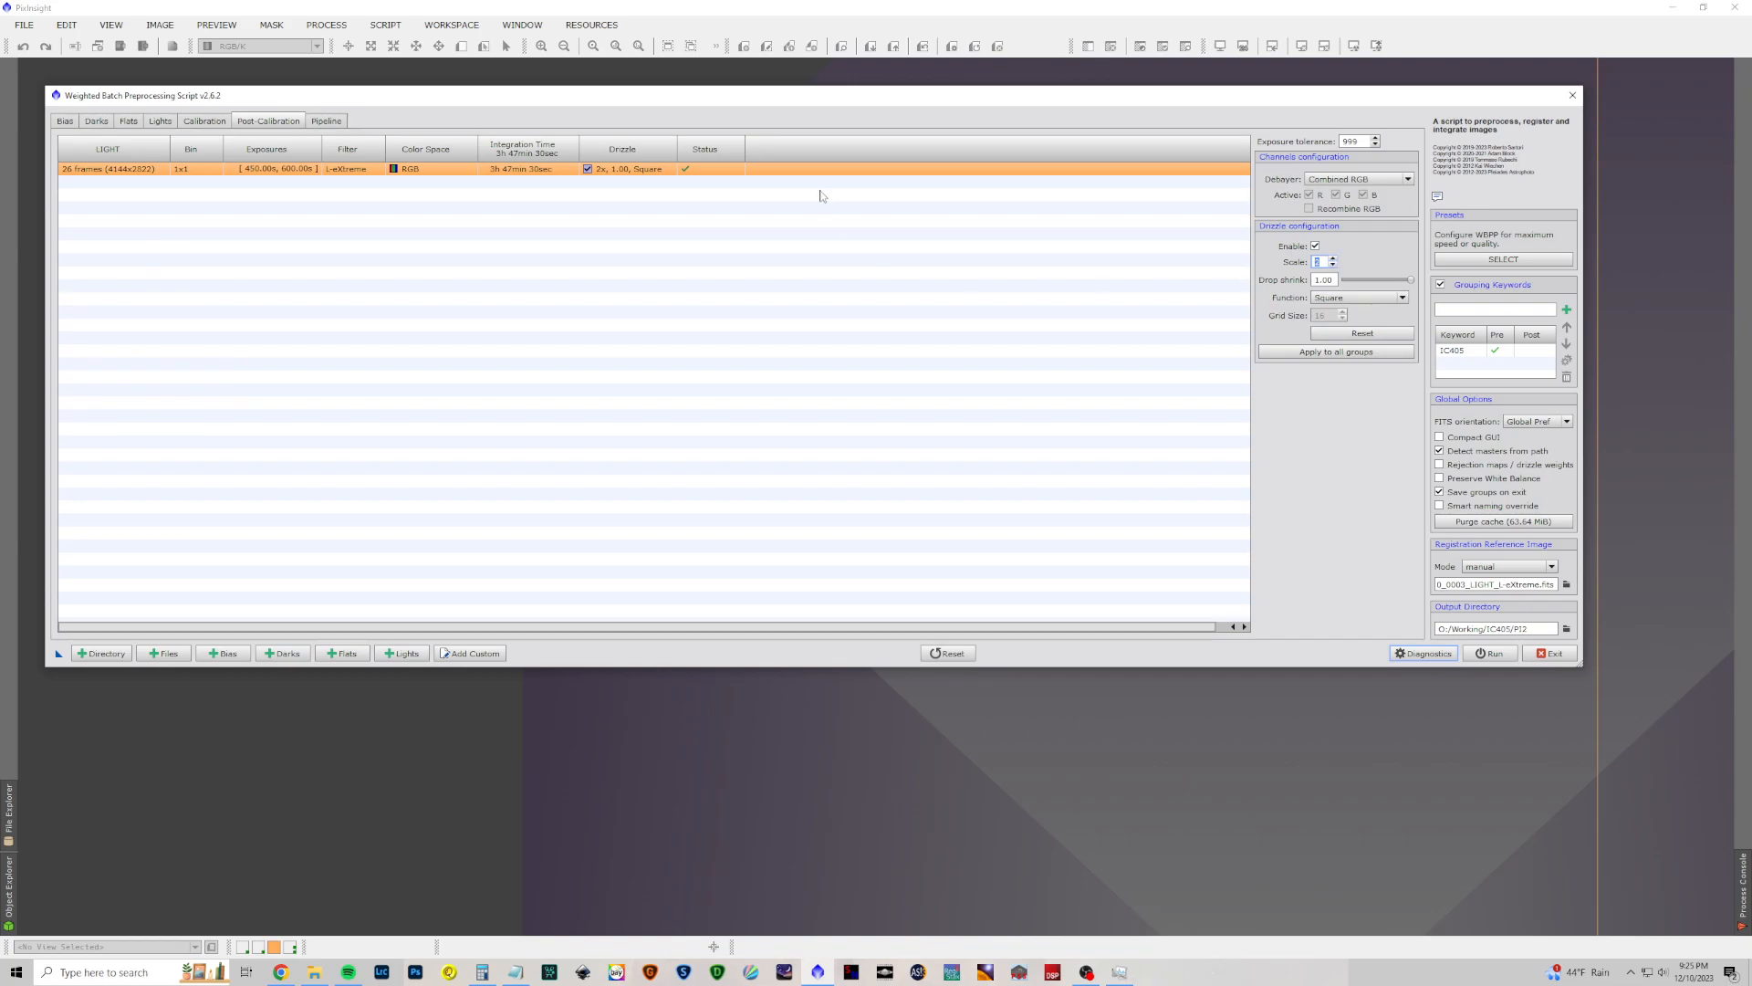
# Step: Clear all loaded light, flat and dark frames and delete the IC405 grouping keyword
pyautogui.click(207, 122)
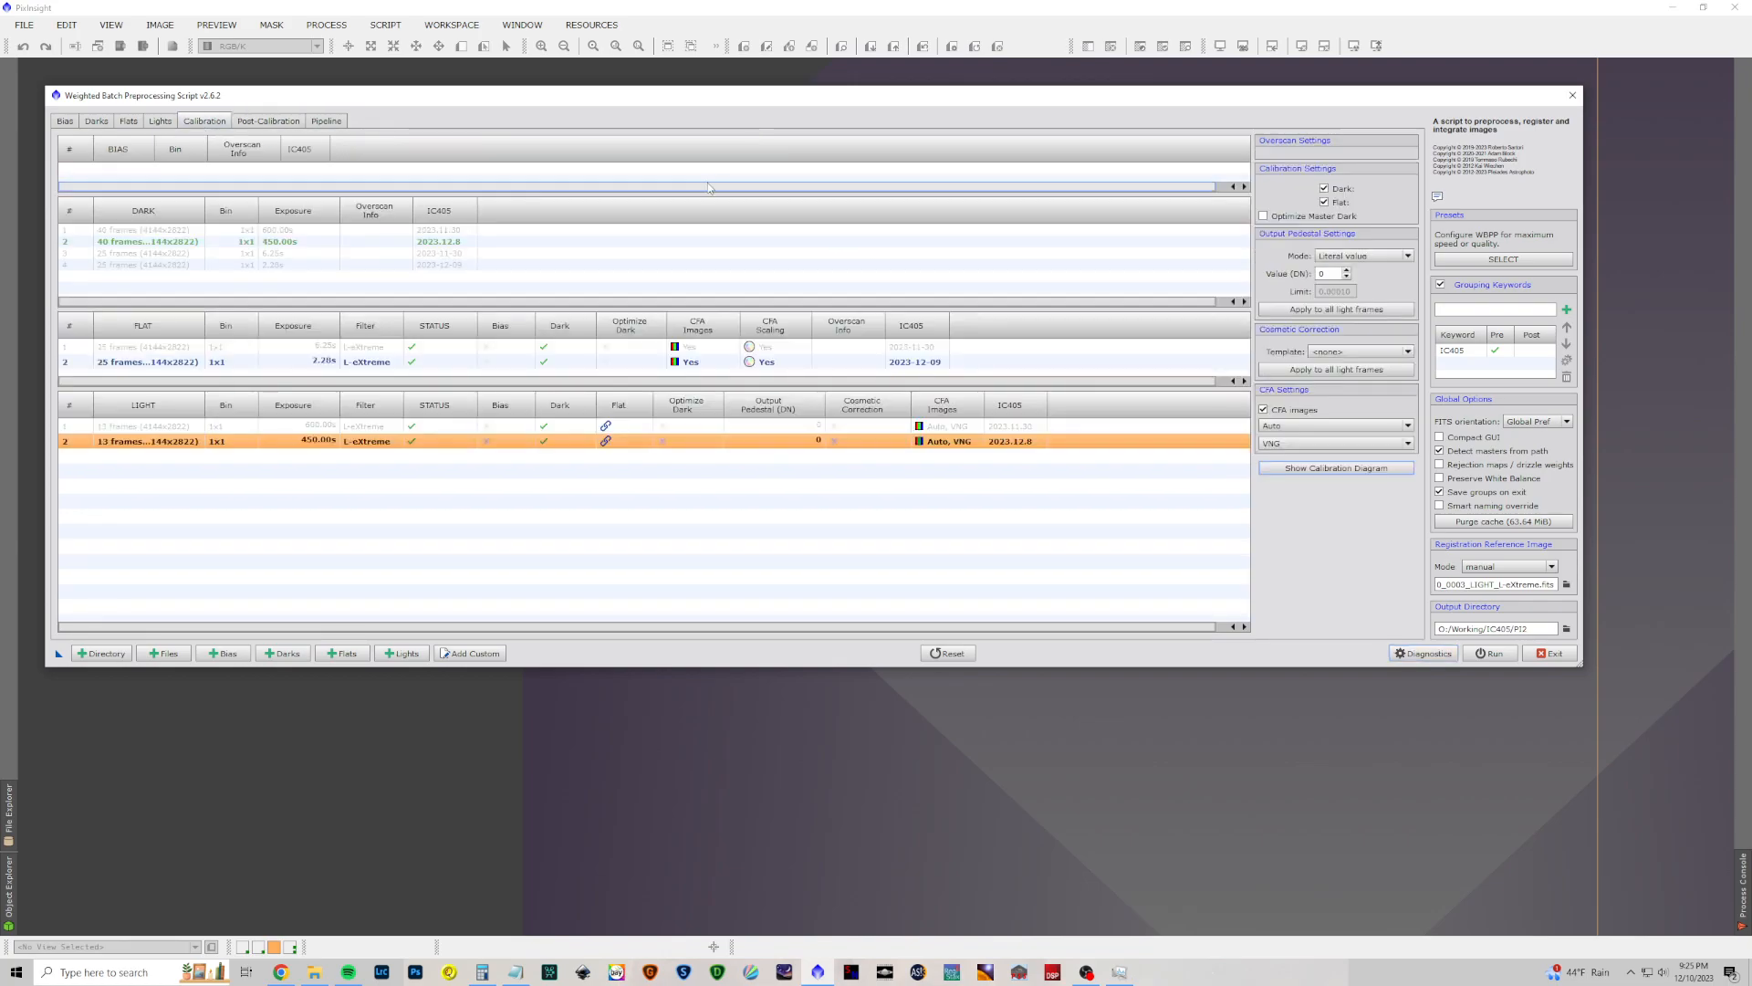
pyautogui.click(162, 123)
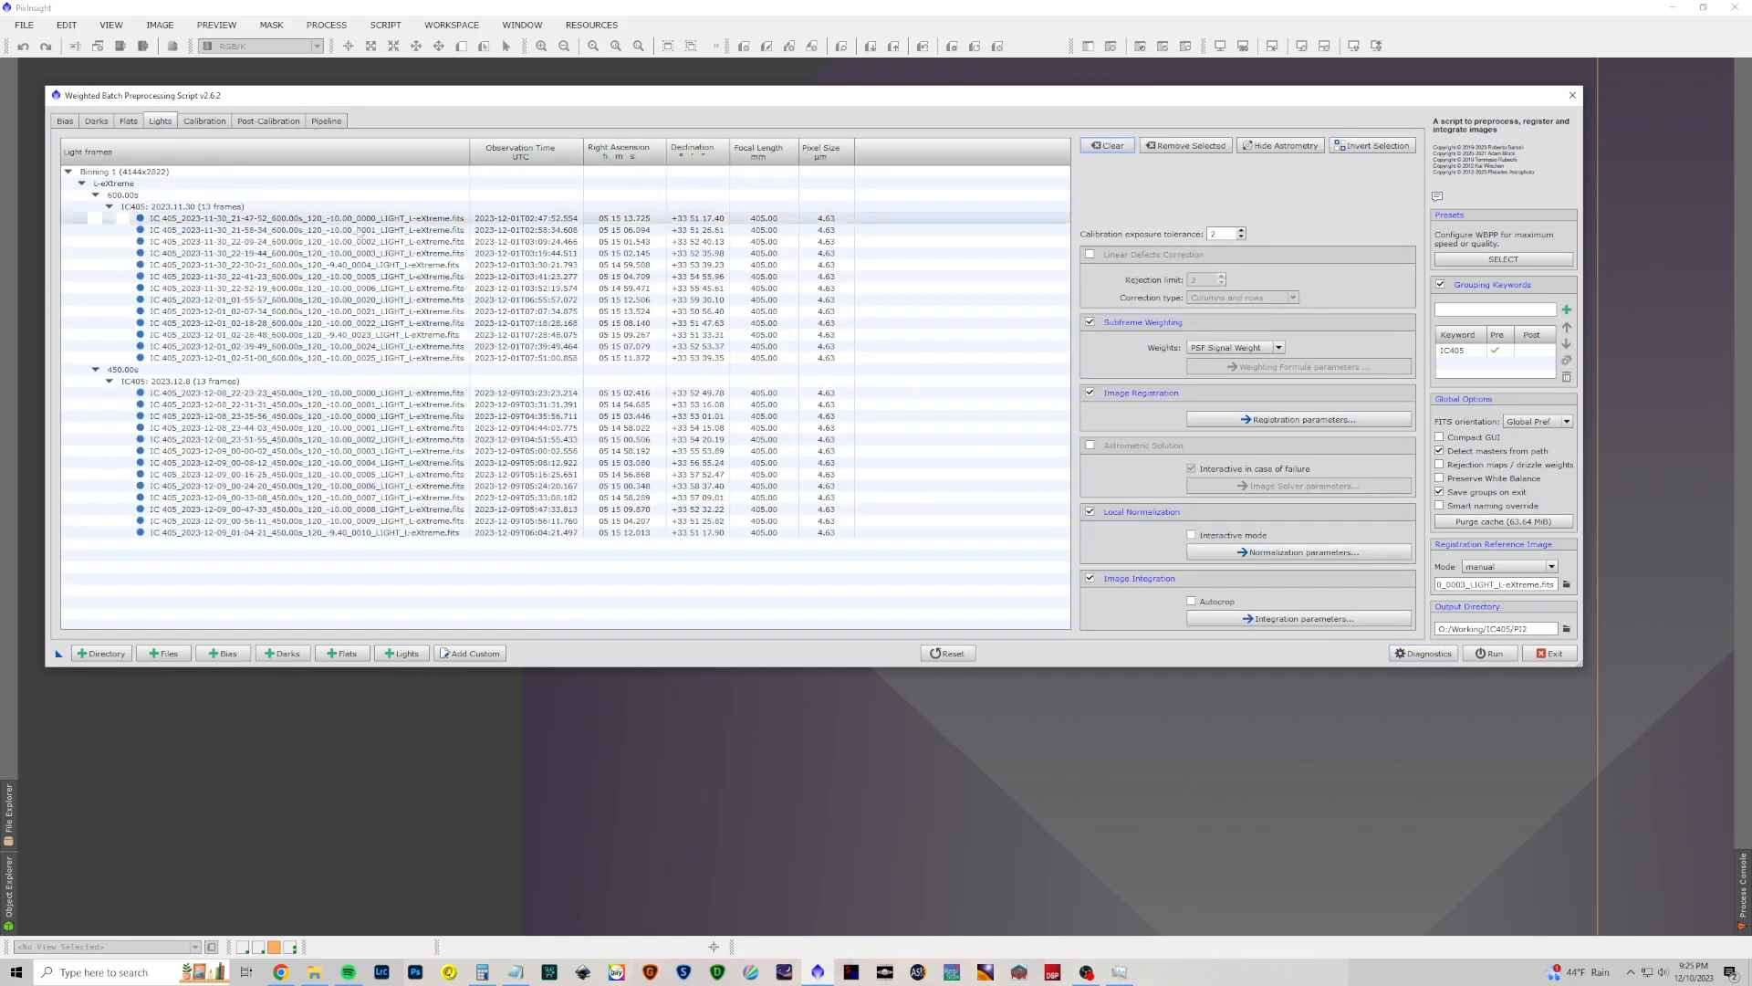
pyautogui.click(1090, 148)
pyautogui.click(129, 121)
pyautogui.click(1119, 149)
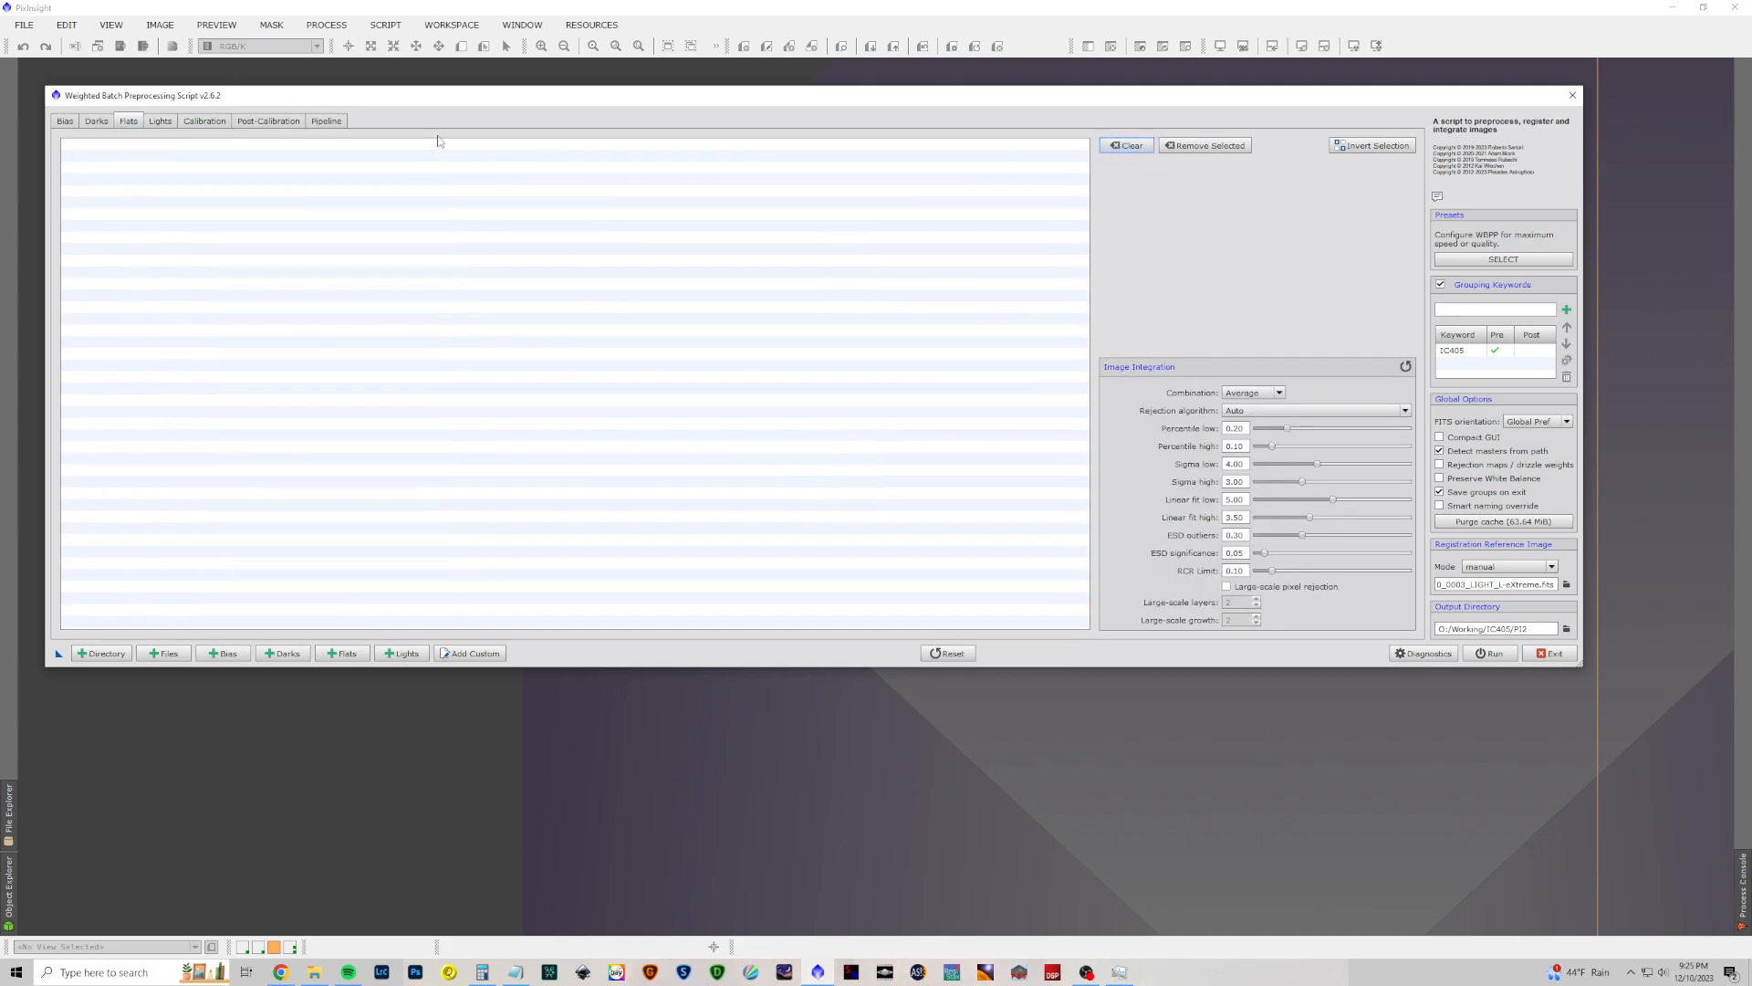
pyautogui.click(97, 122)
pyautogui.click(1131, 149)
pyautogui.click(1515, 353)
pyautogui.click(1566, 377)
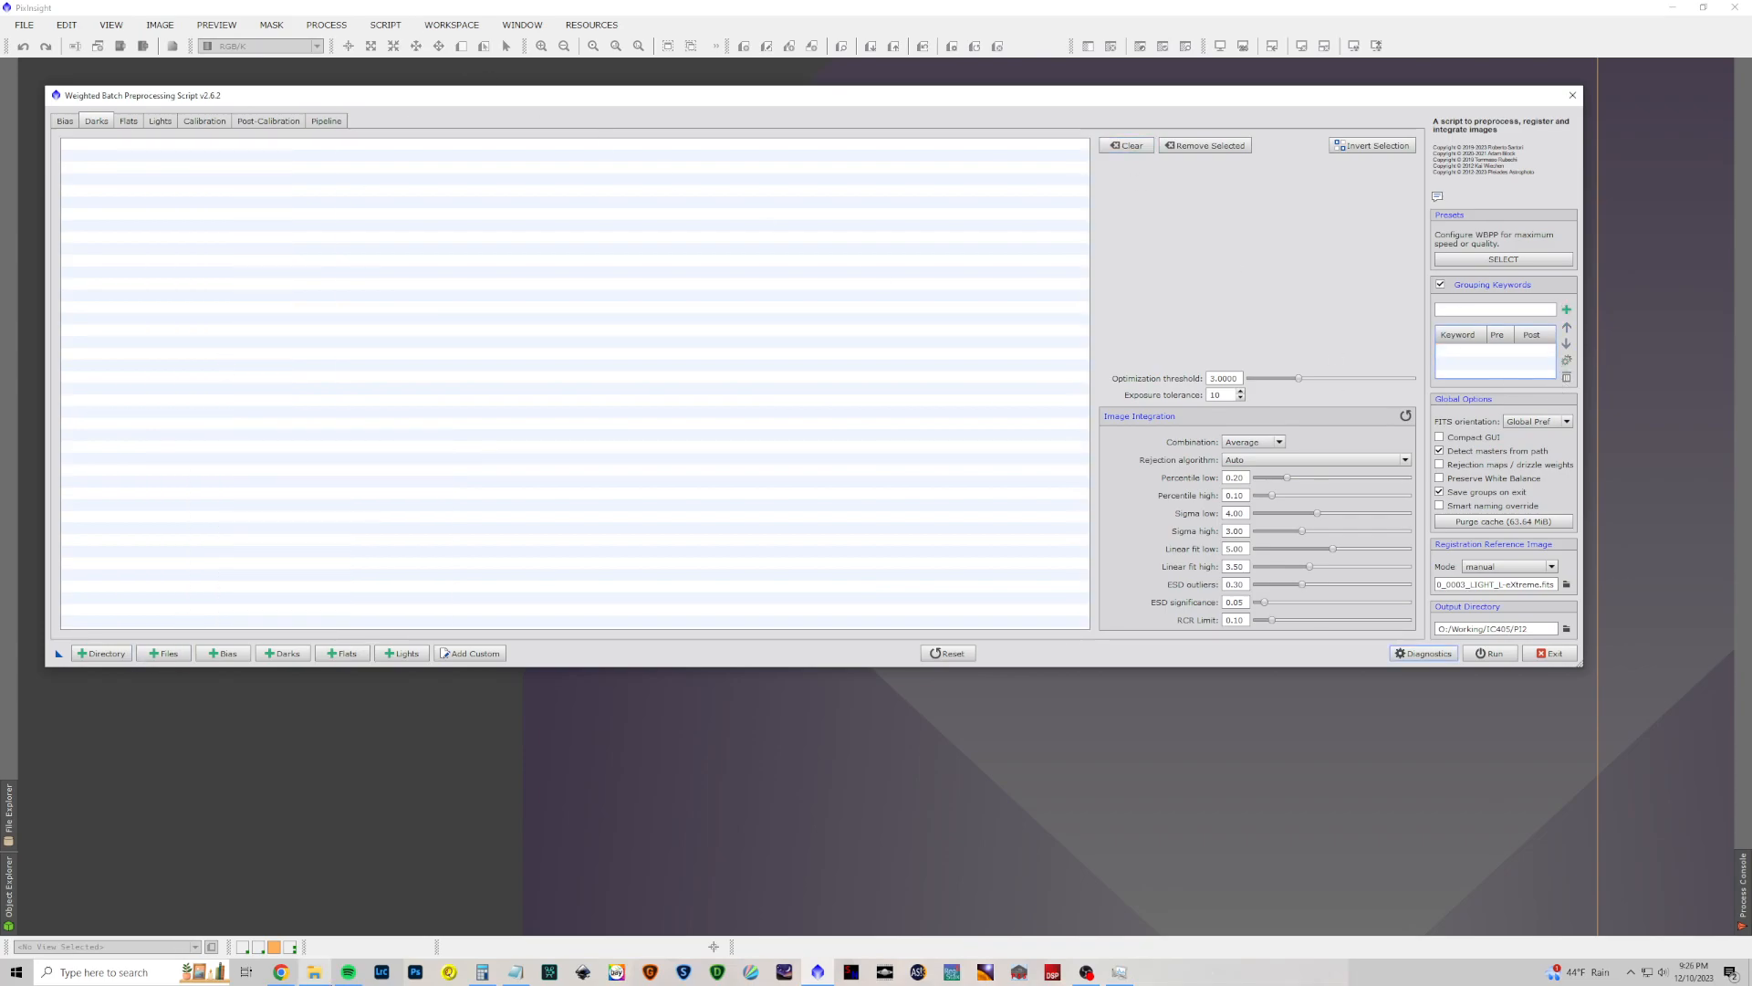
# Step: Switch to File Explorer and examine the Demo2 IC405 folders, including the GAIN_200 subfolder of the IC405_2023.11.30 night
pyautogui.moveTo(314, 971)
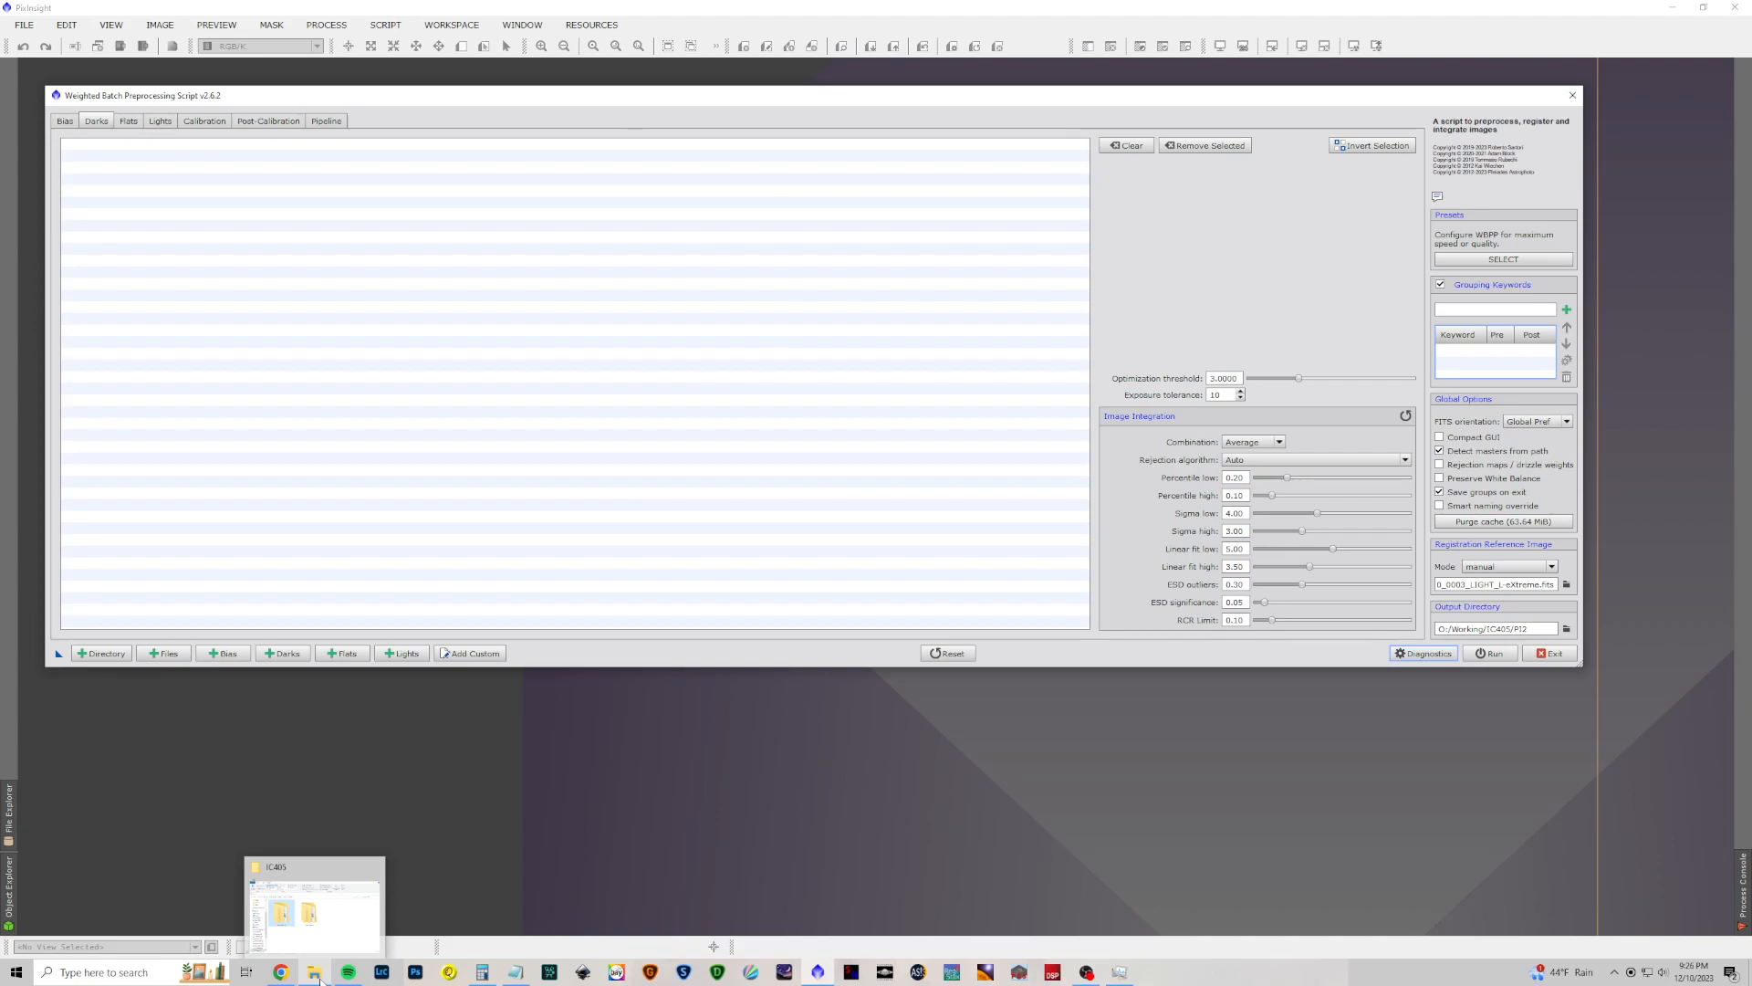
pyautogui.click(314, 973)
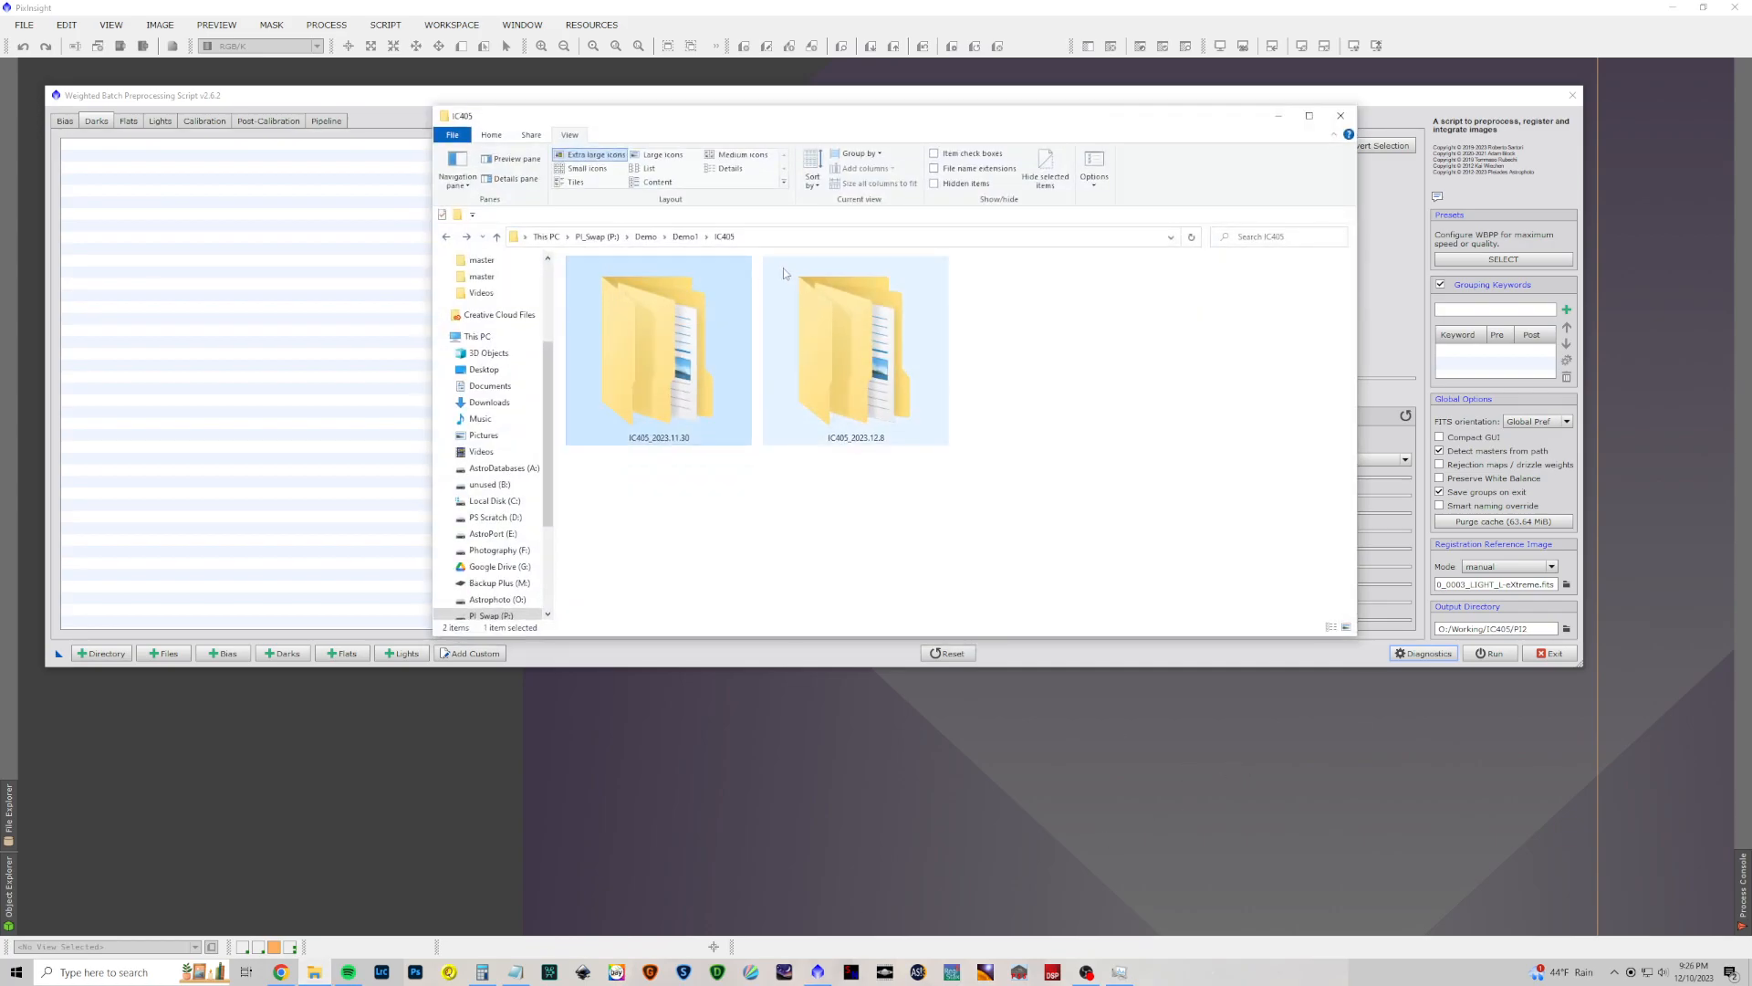
pyautogui.click(647, 237)
pyautogui.doubleClick(649, 294)
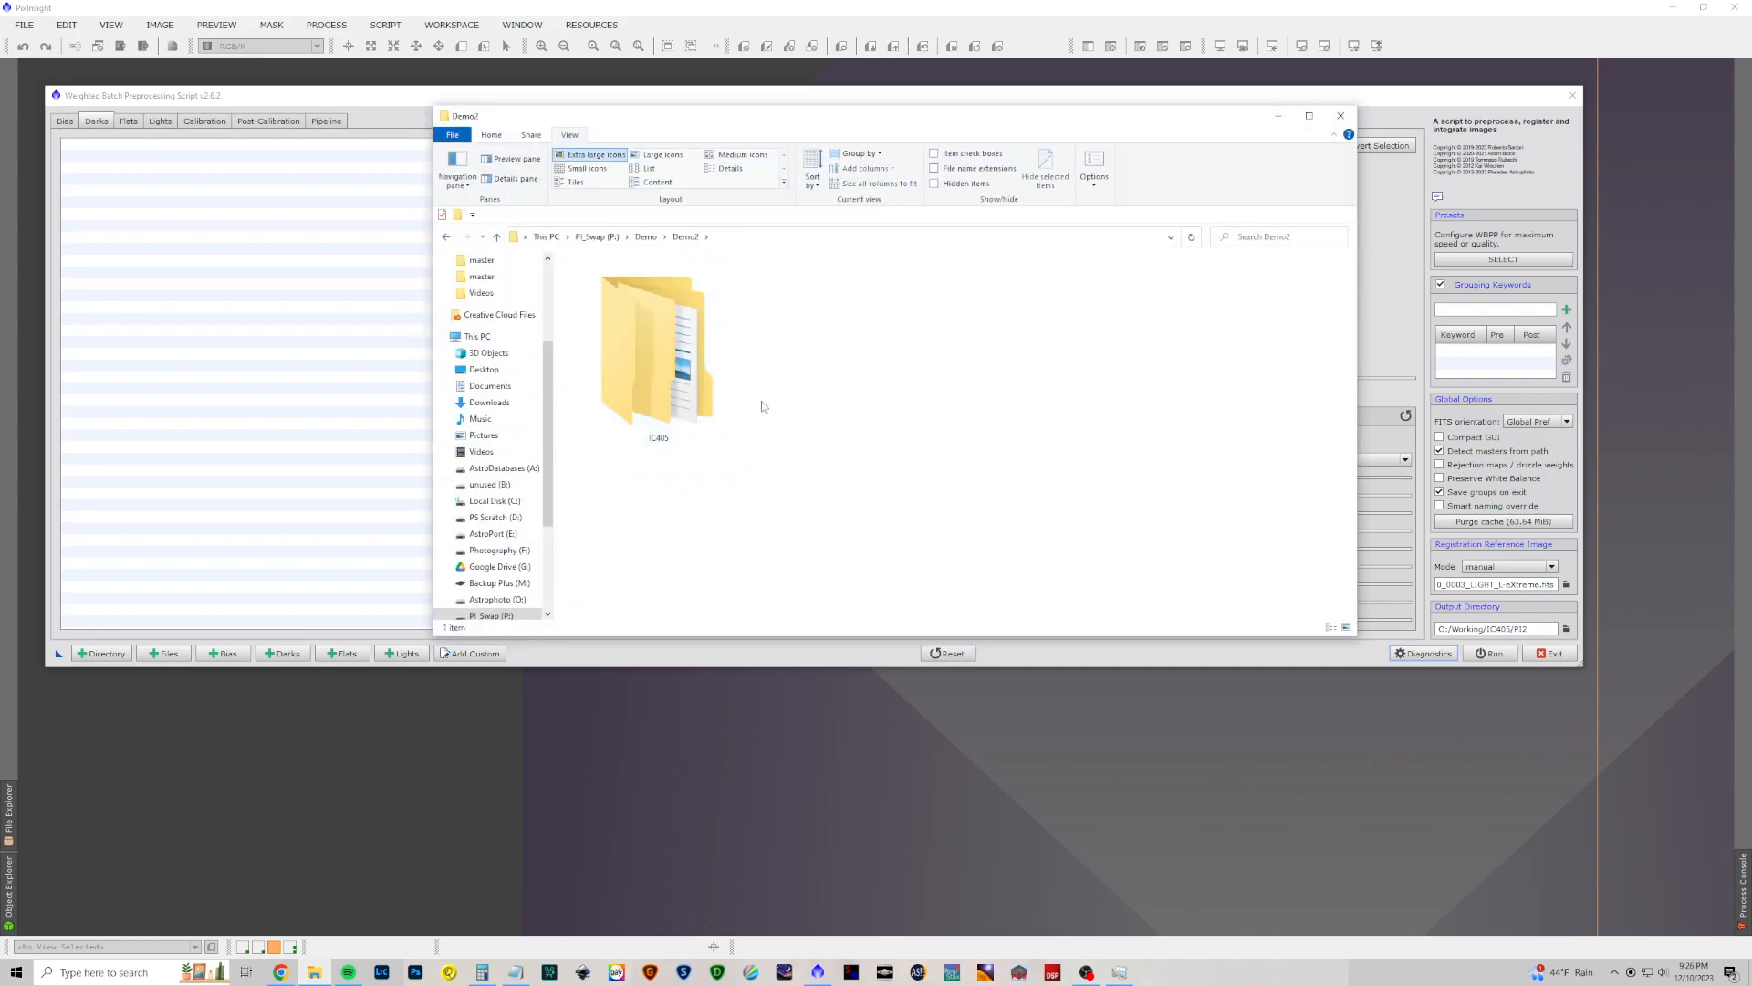
pyautogui.doubleClick(638, 370)
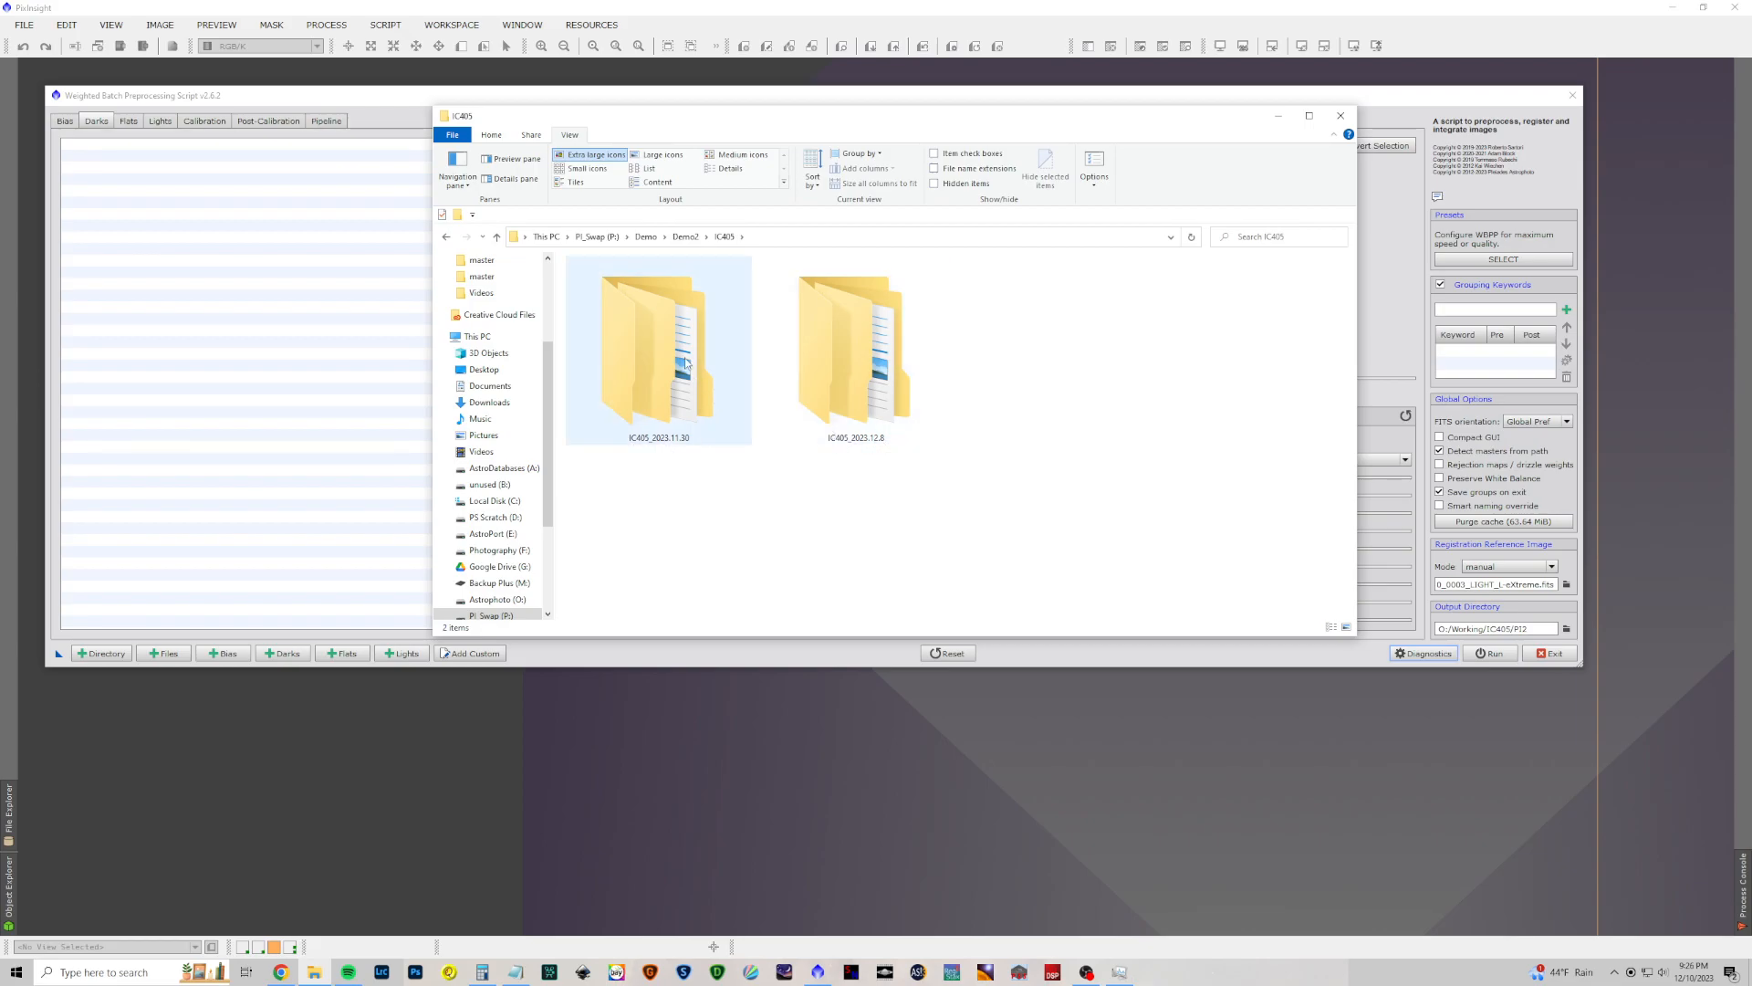
pyautogui.doubleClick(649, 356)
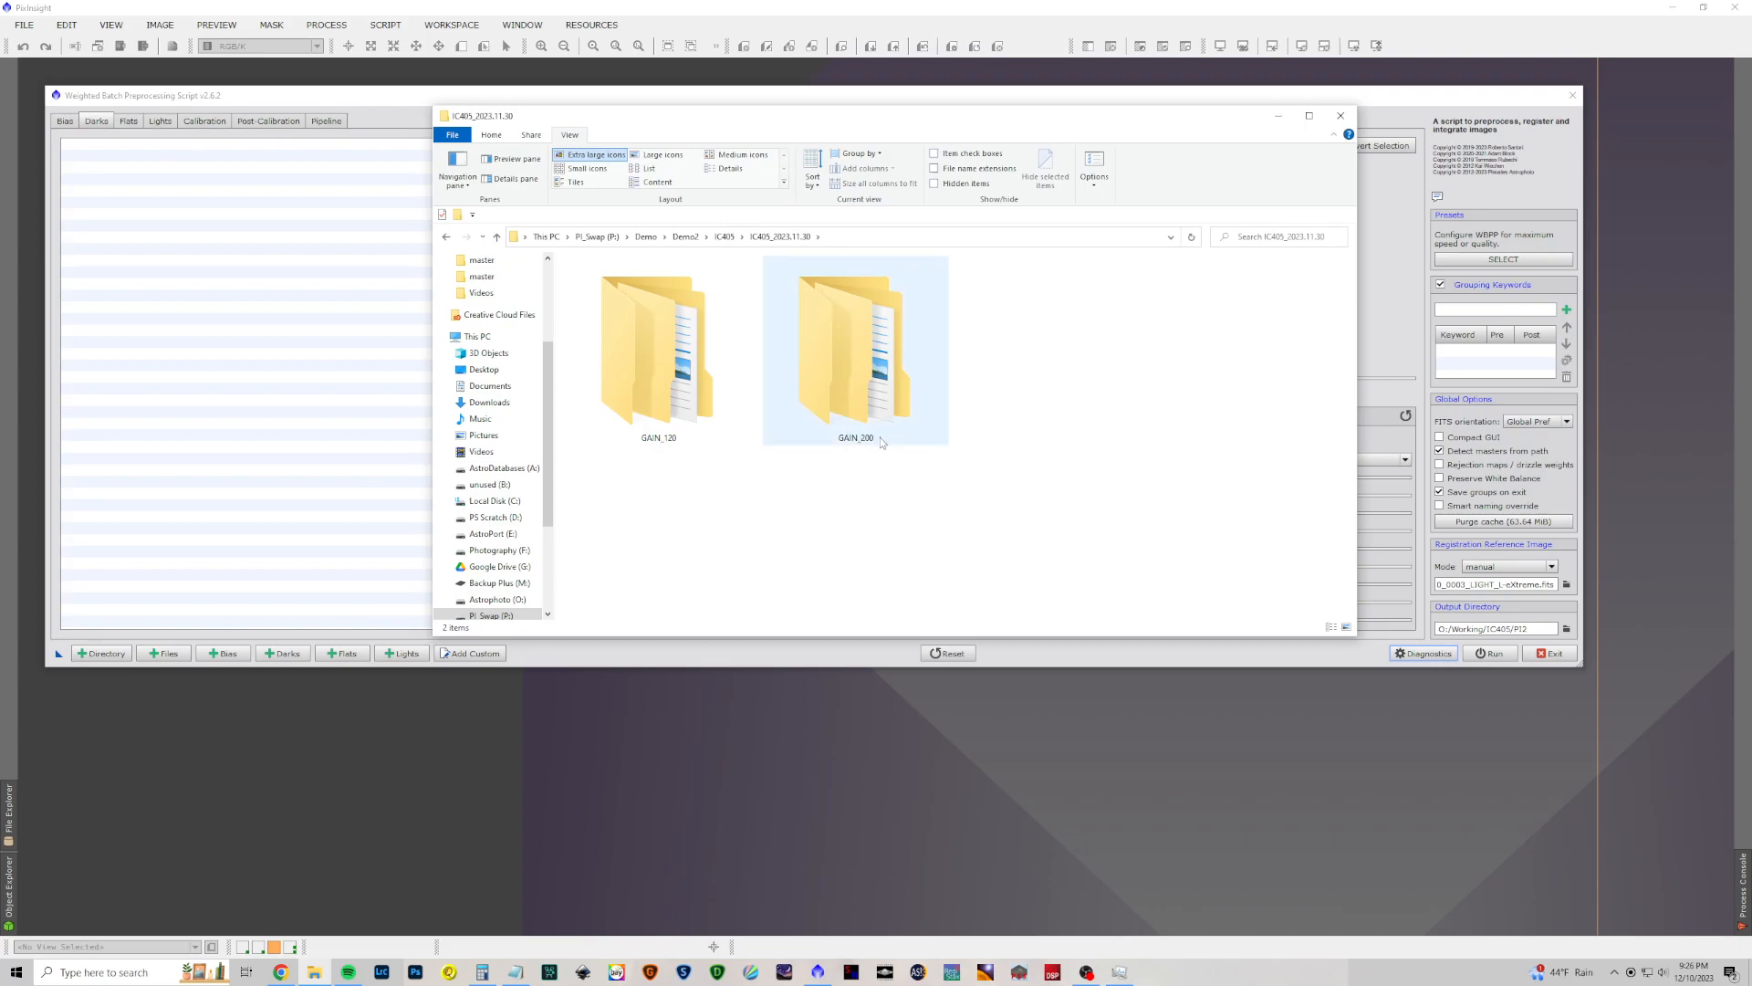
pyautogui.doubleClick(856, 383)
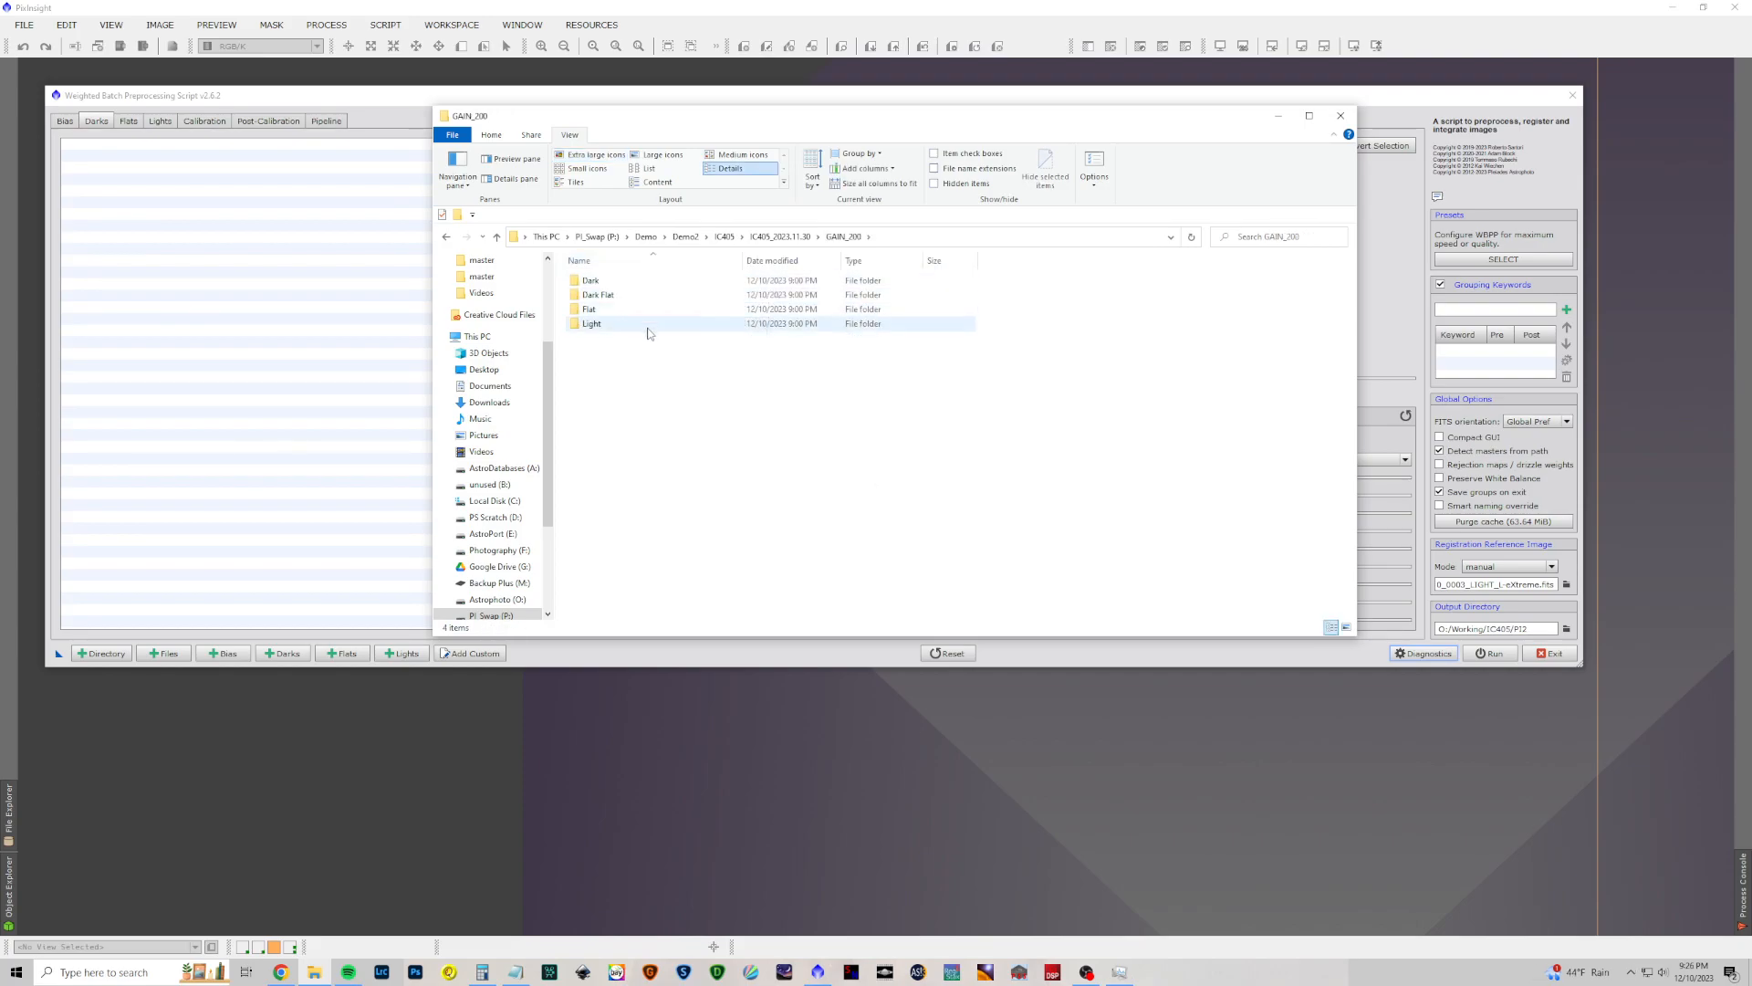
pyautogui.hotkey('alt', 'Left')
pyautogui.hotkey('alt', 'Left')
pyautogui.hotkey('alt', 'Left')
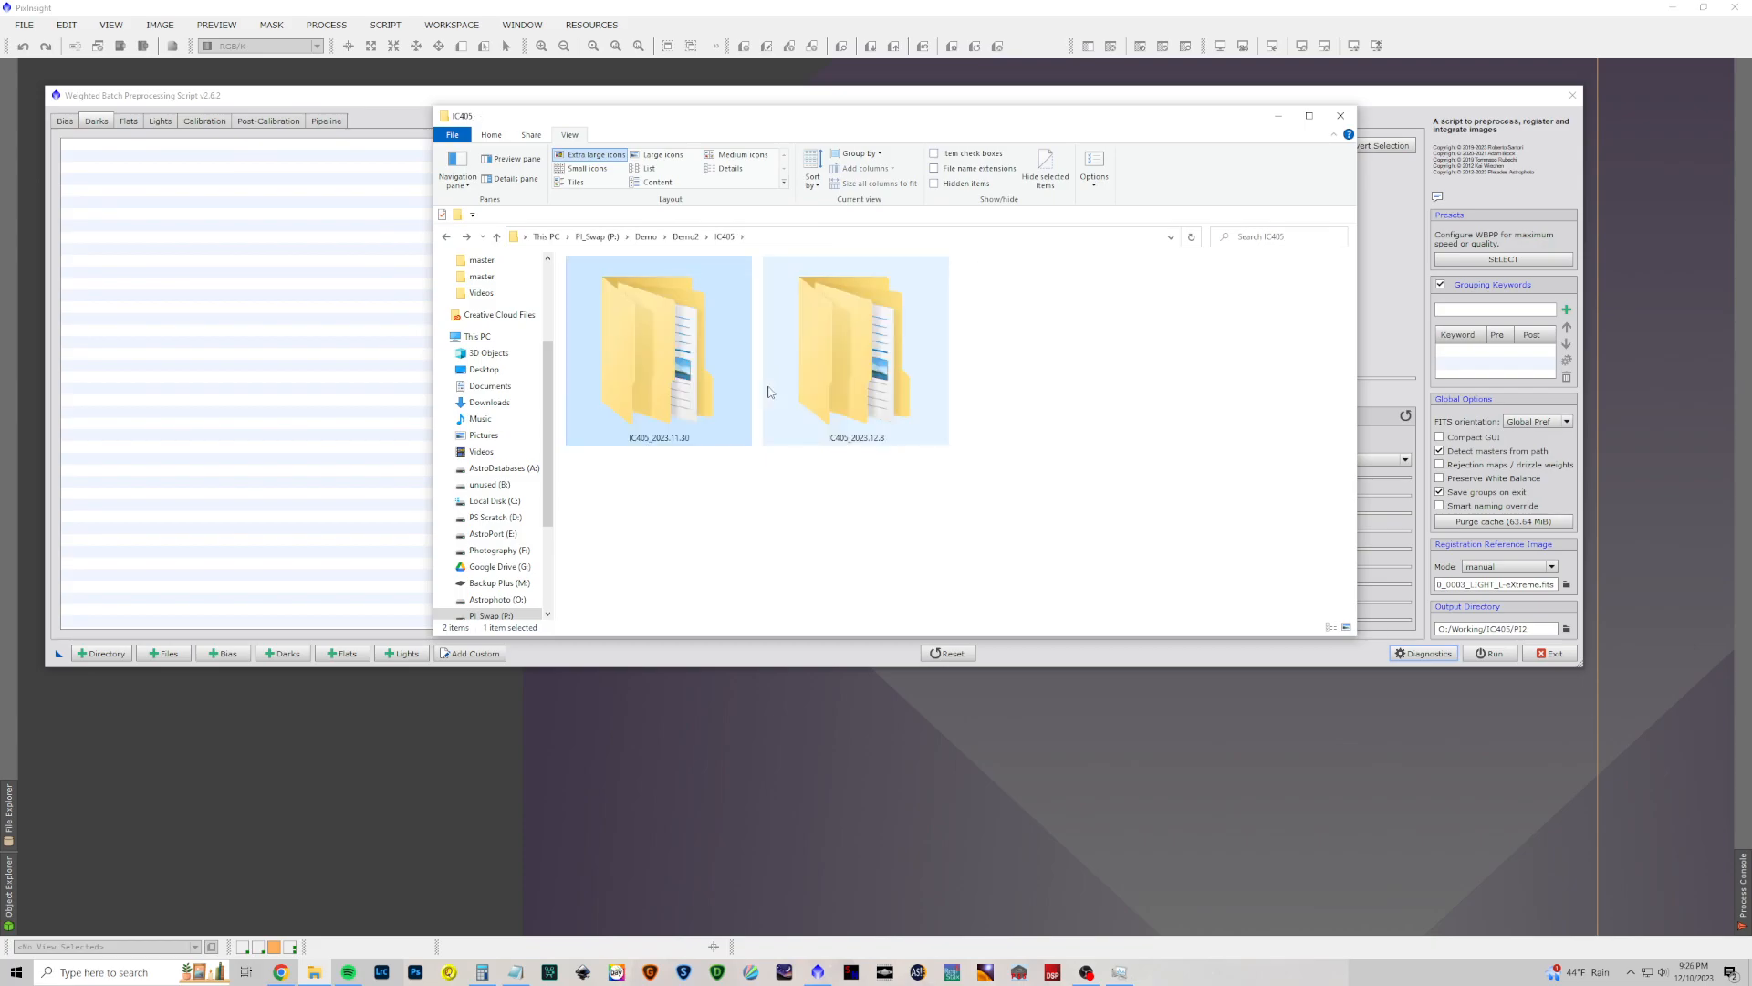
pyautogui.click(1278, 115)
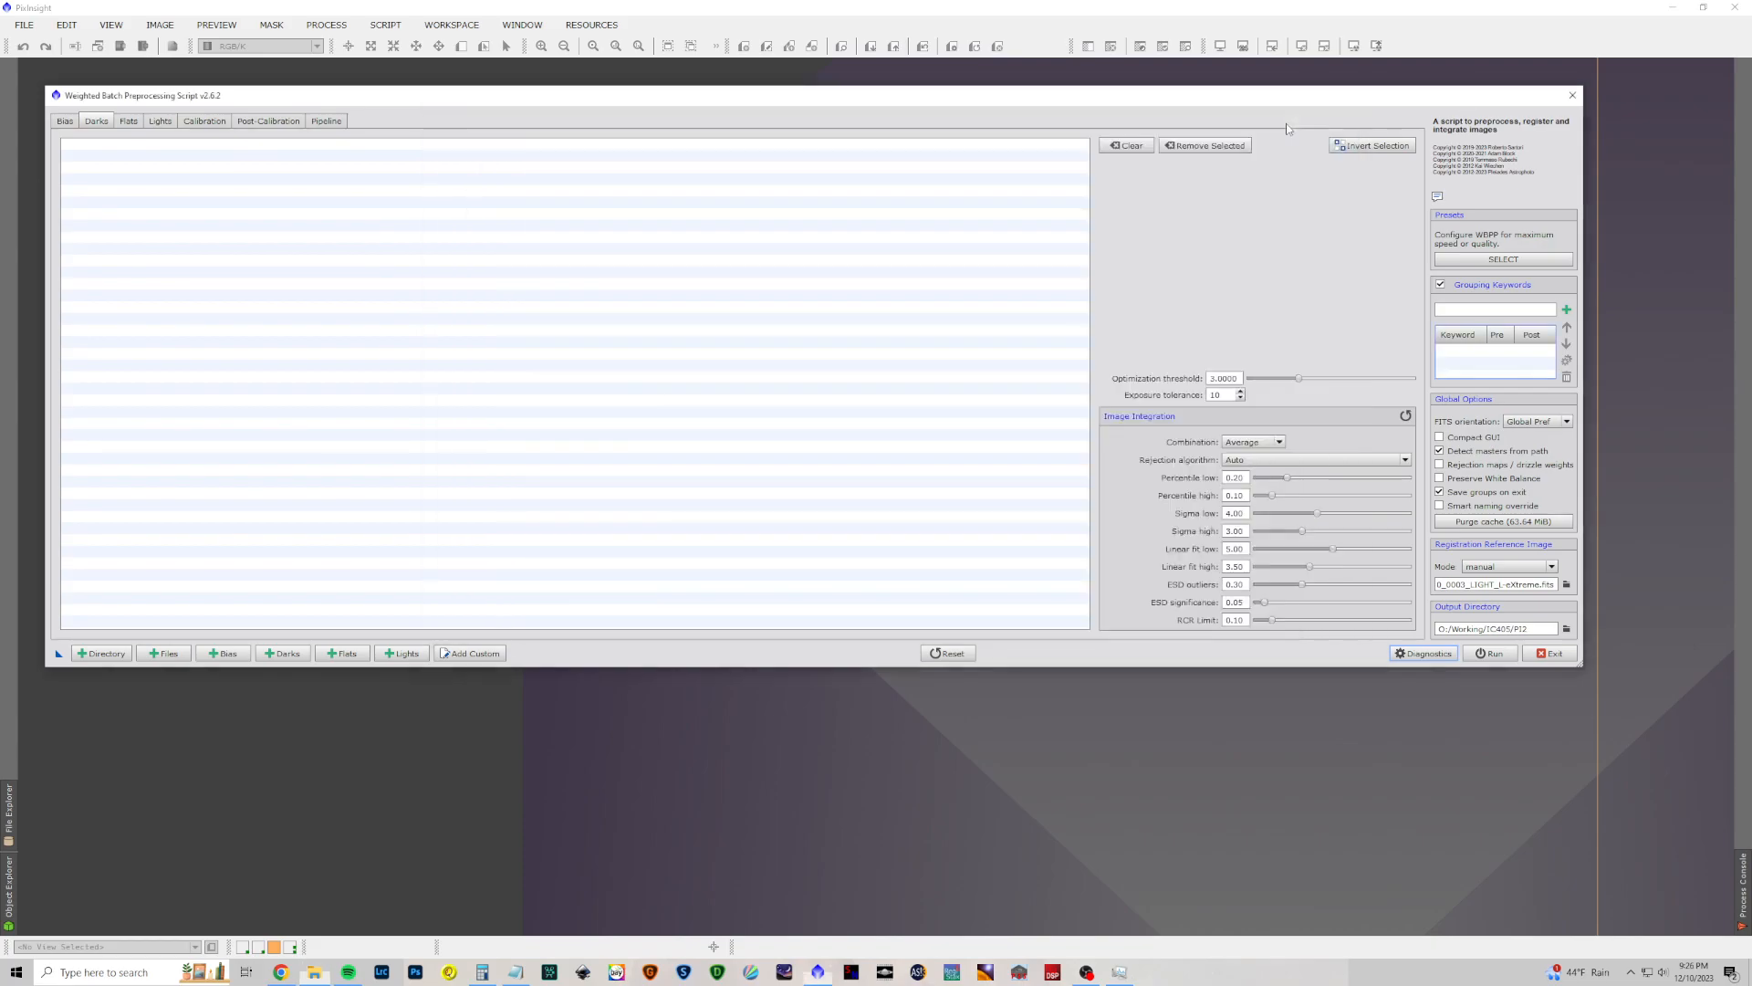
# Step: Load all frames from the IC405 directory inside the Demo2 folder into WBPP and dismiss the diagnostic messages
pyautogui.click(96, 653)
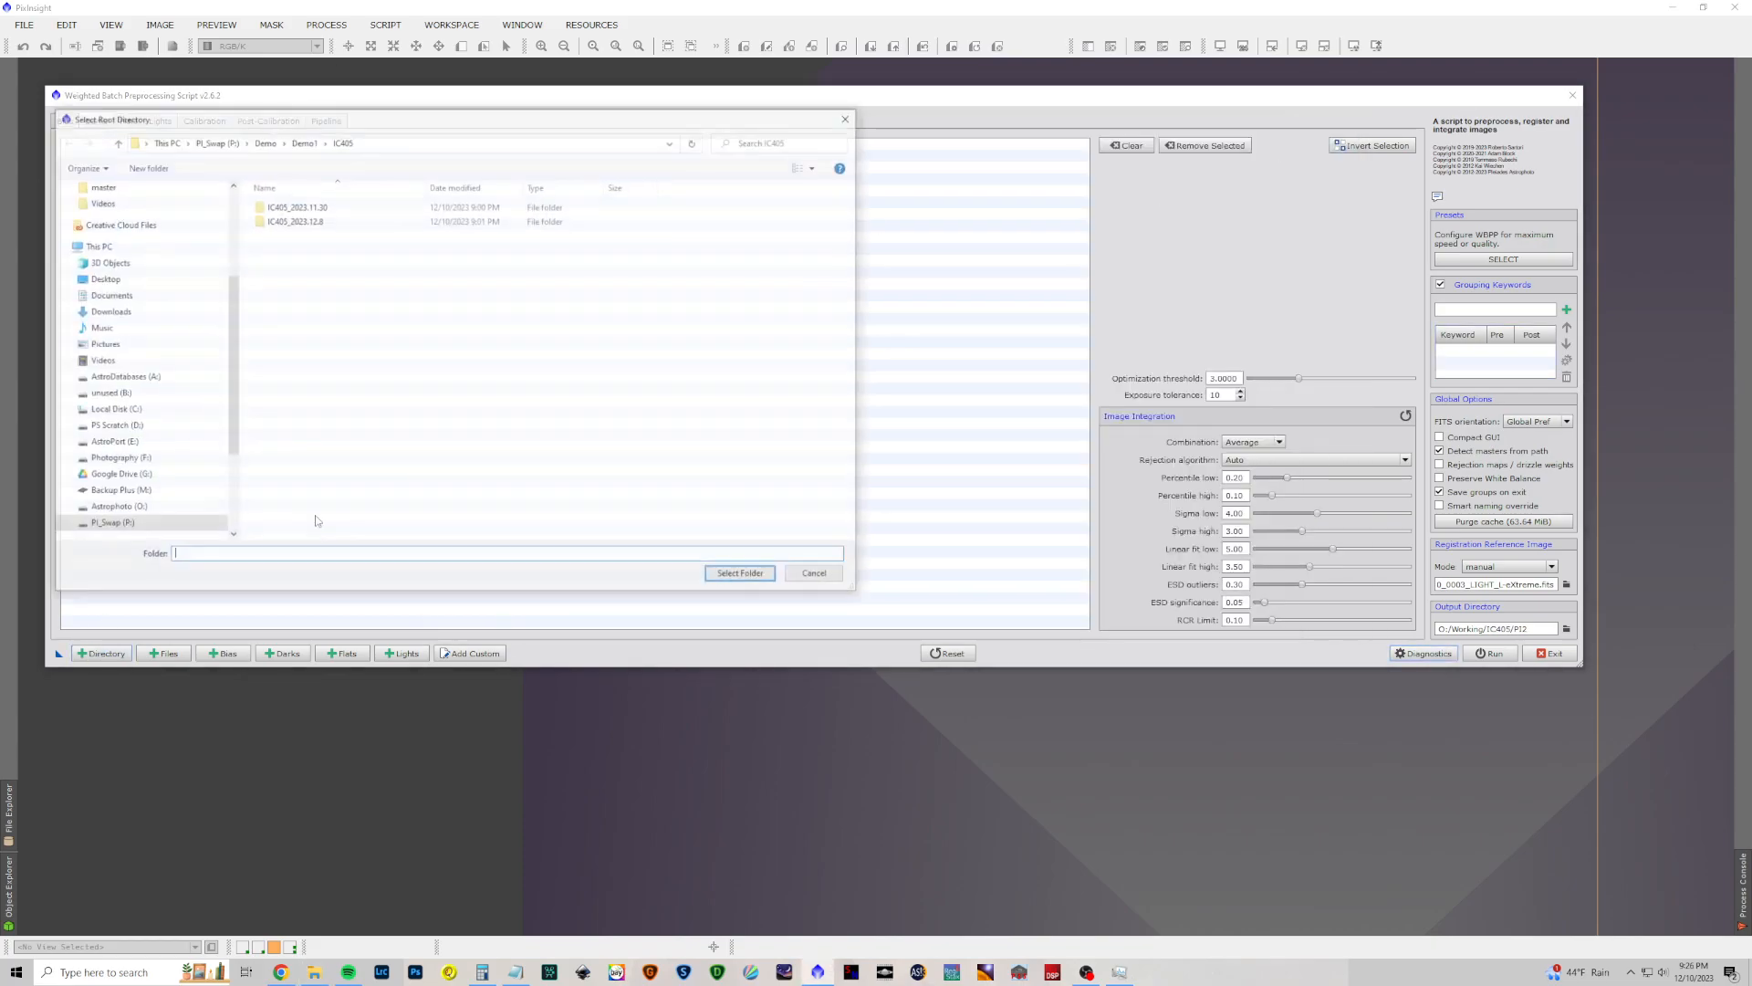
pyautogui.doubleClick(275, 219)
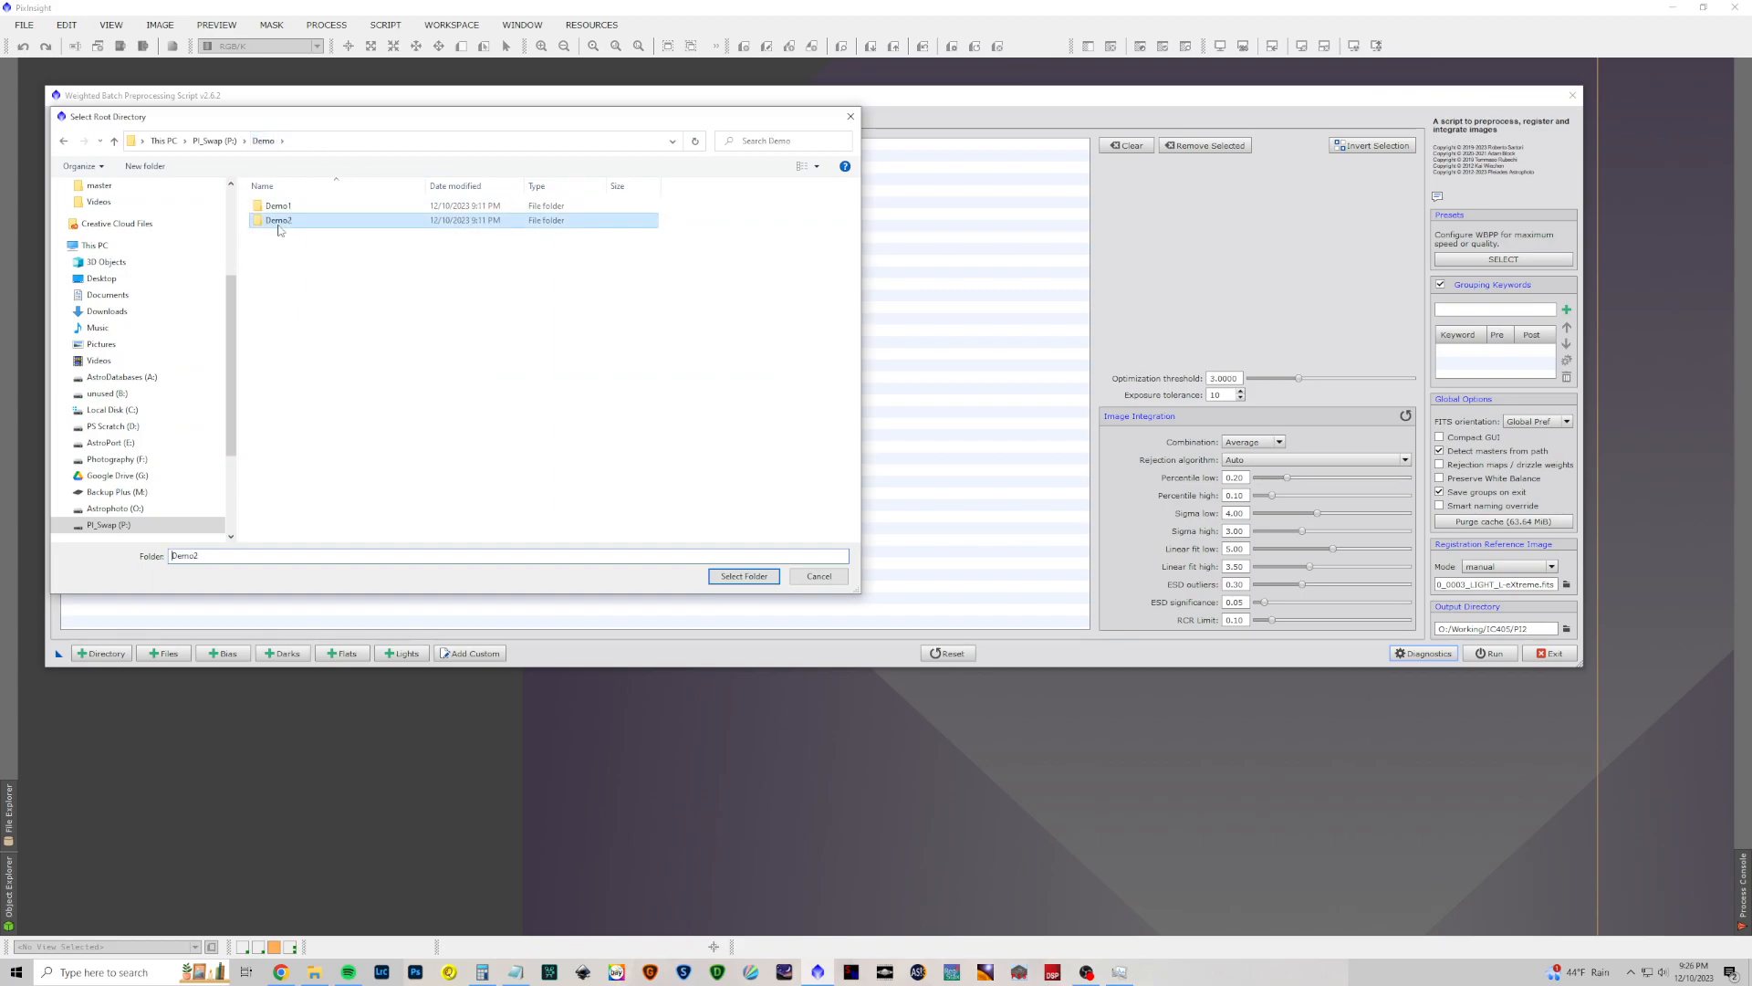
pyautogui.click(276, 206)
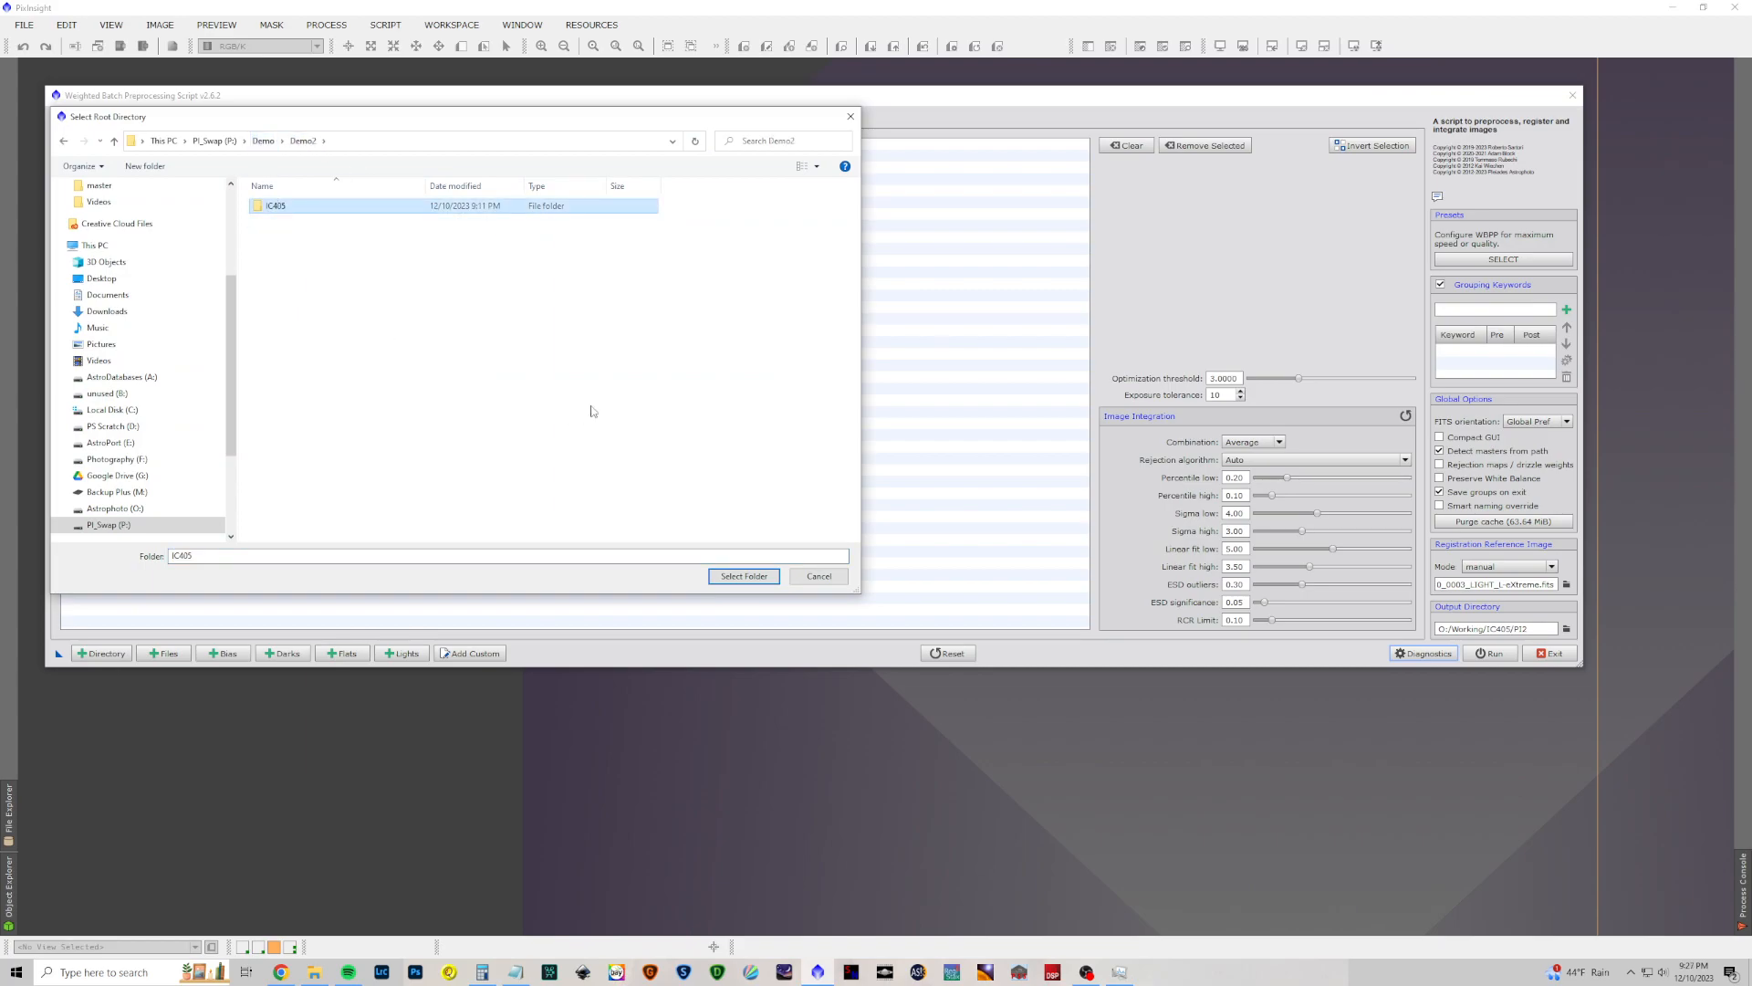
pyautogui.click(739, 577)
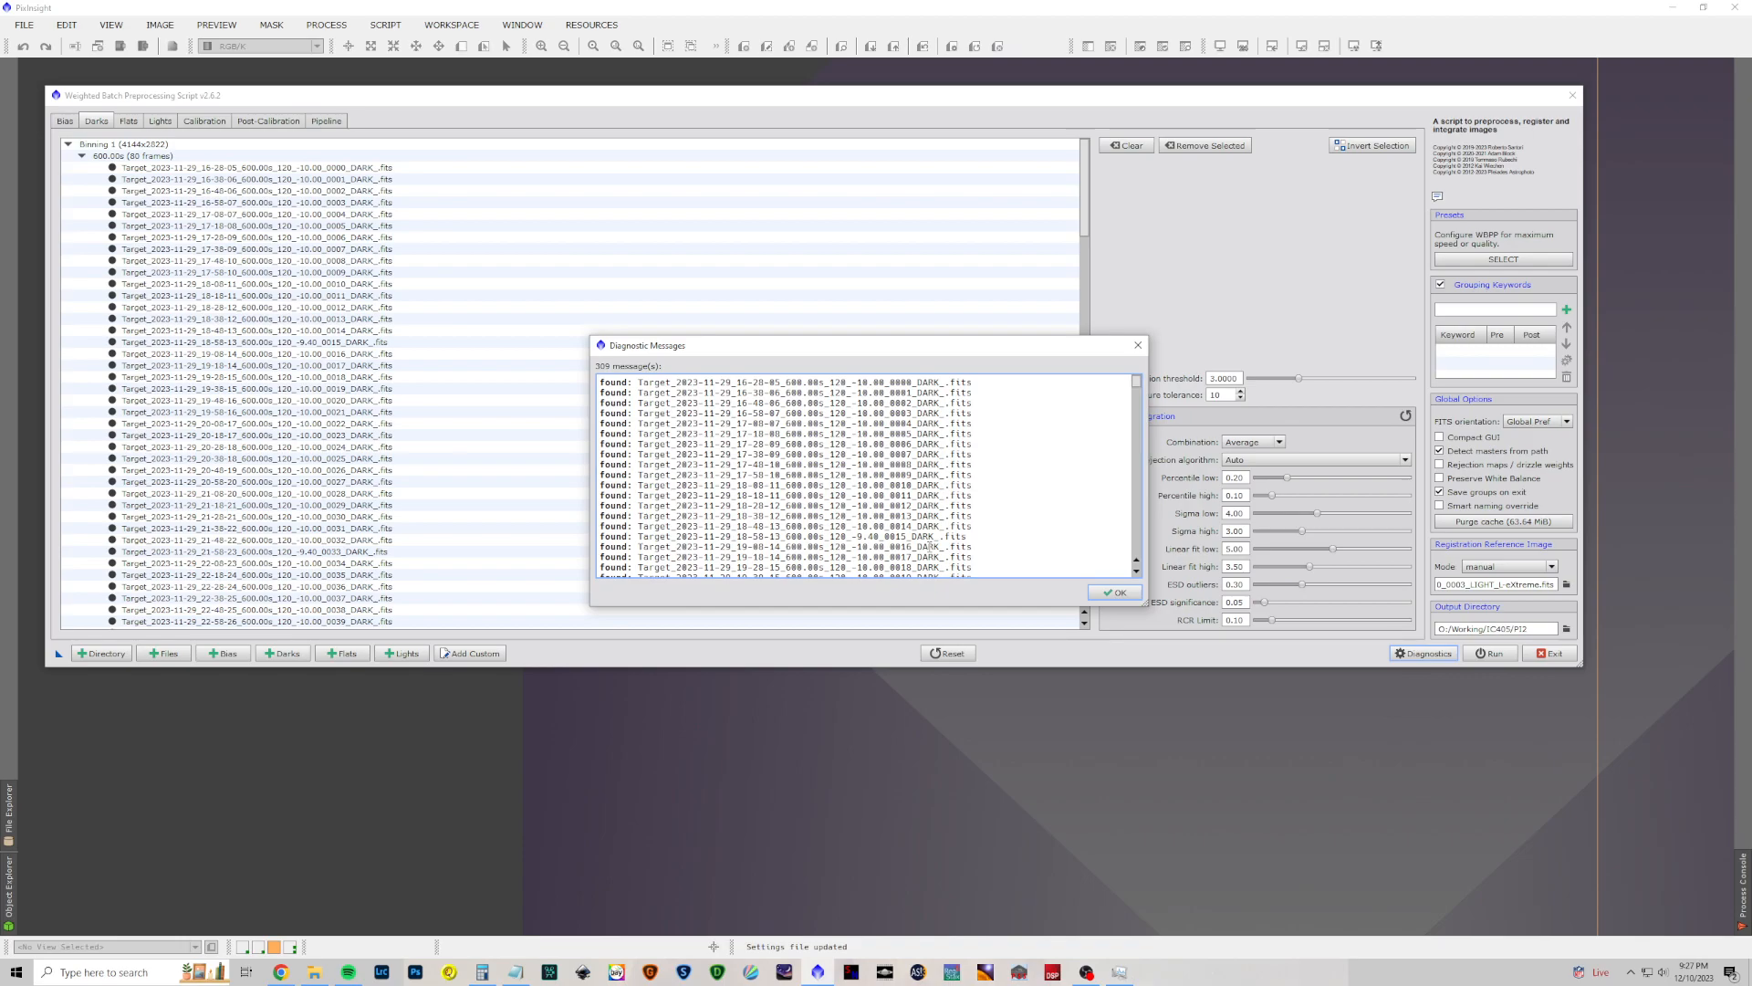
pyautogui.click(1118, 593)
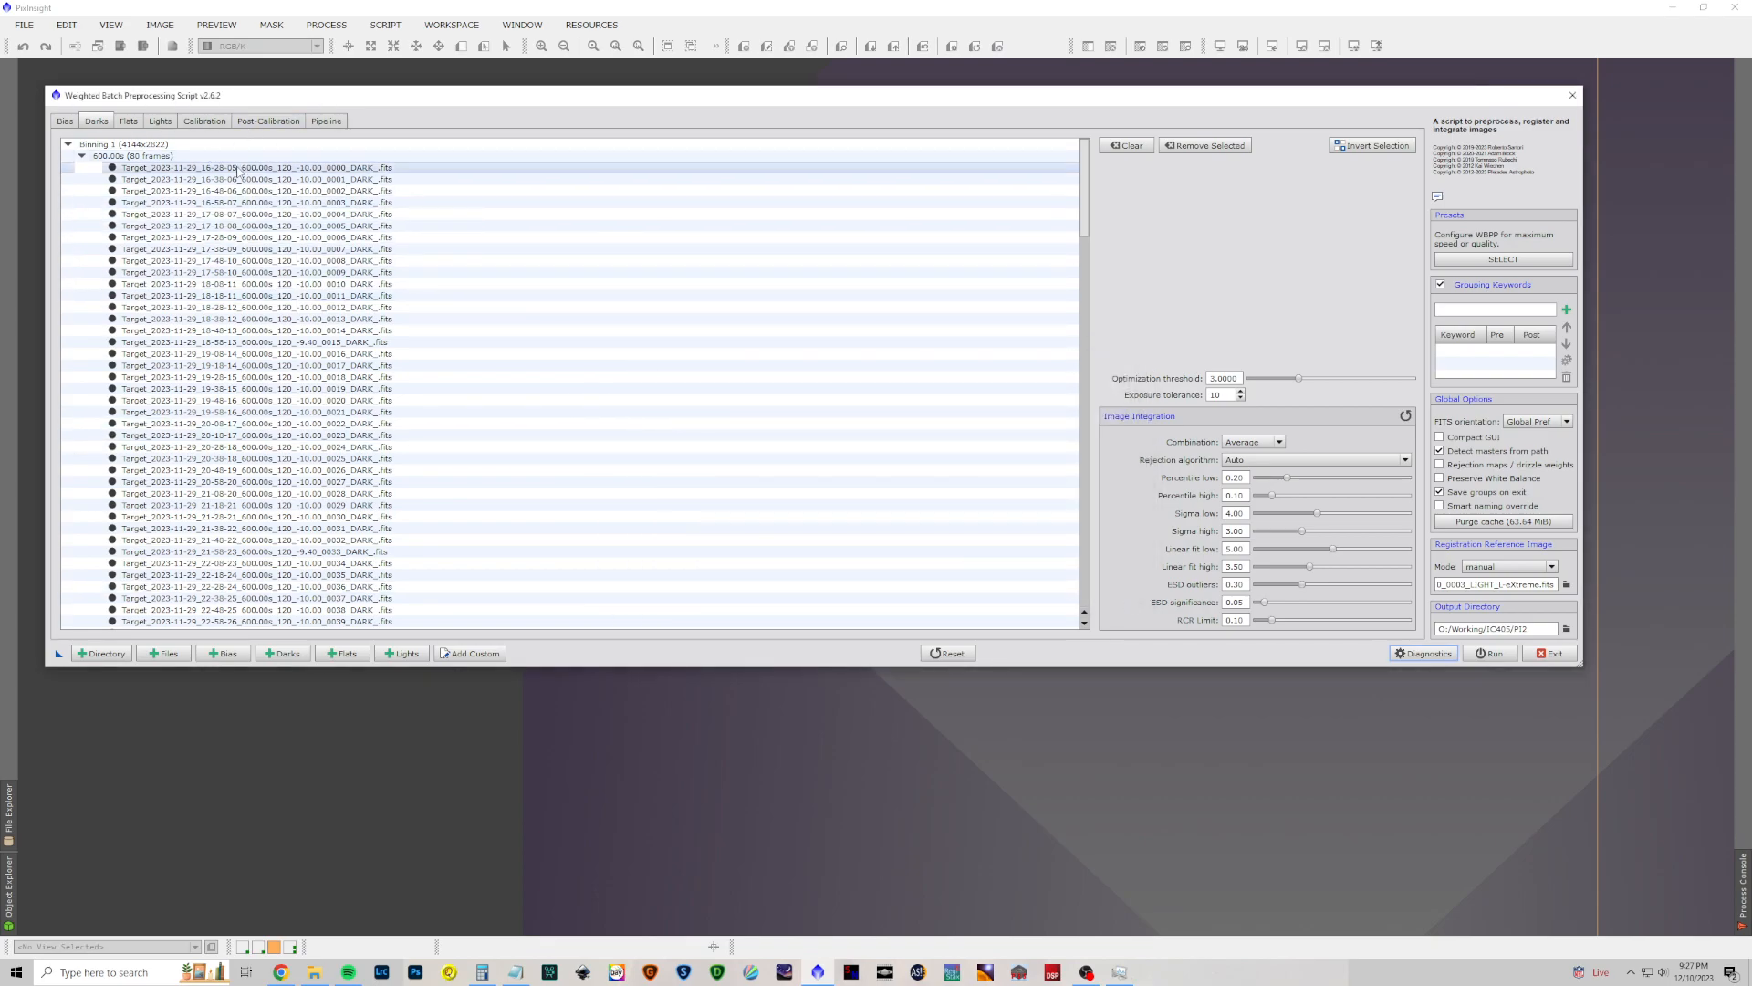
# Step: Examine the loaded dark frames by exposure group, the flats and lights, and the resulting calibration groups
pyautogui.scroll(-20, 242, 167)
pyautogui.scroll(17, 241, 167)
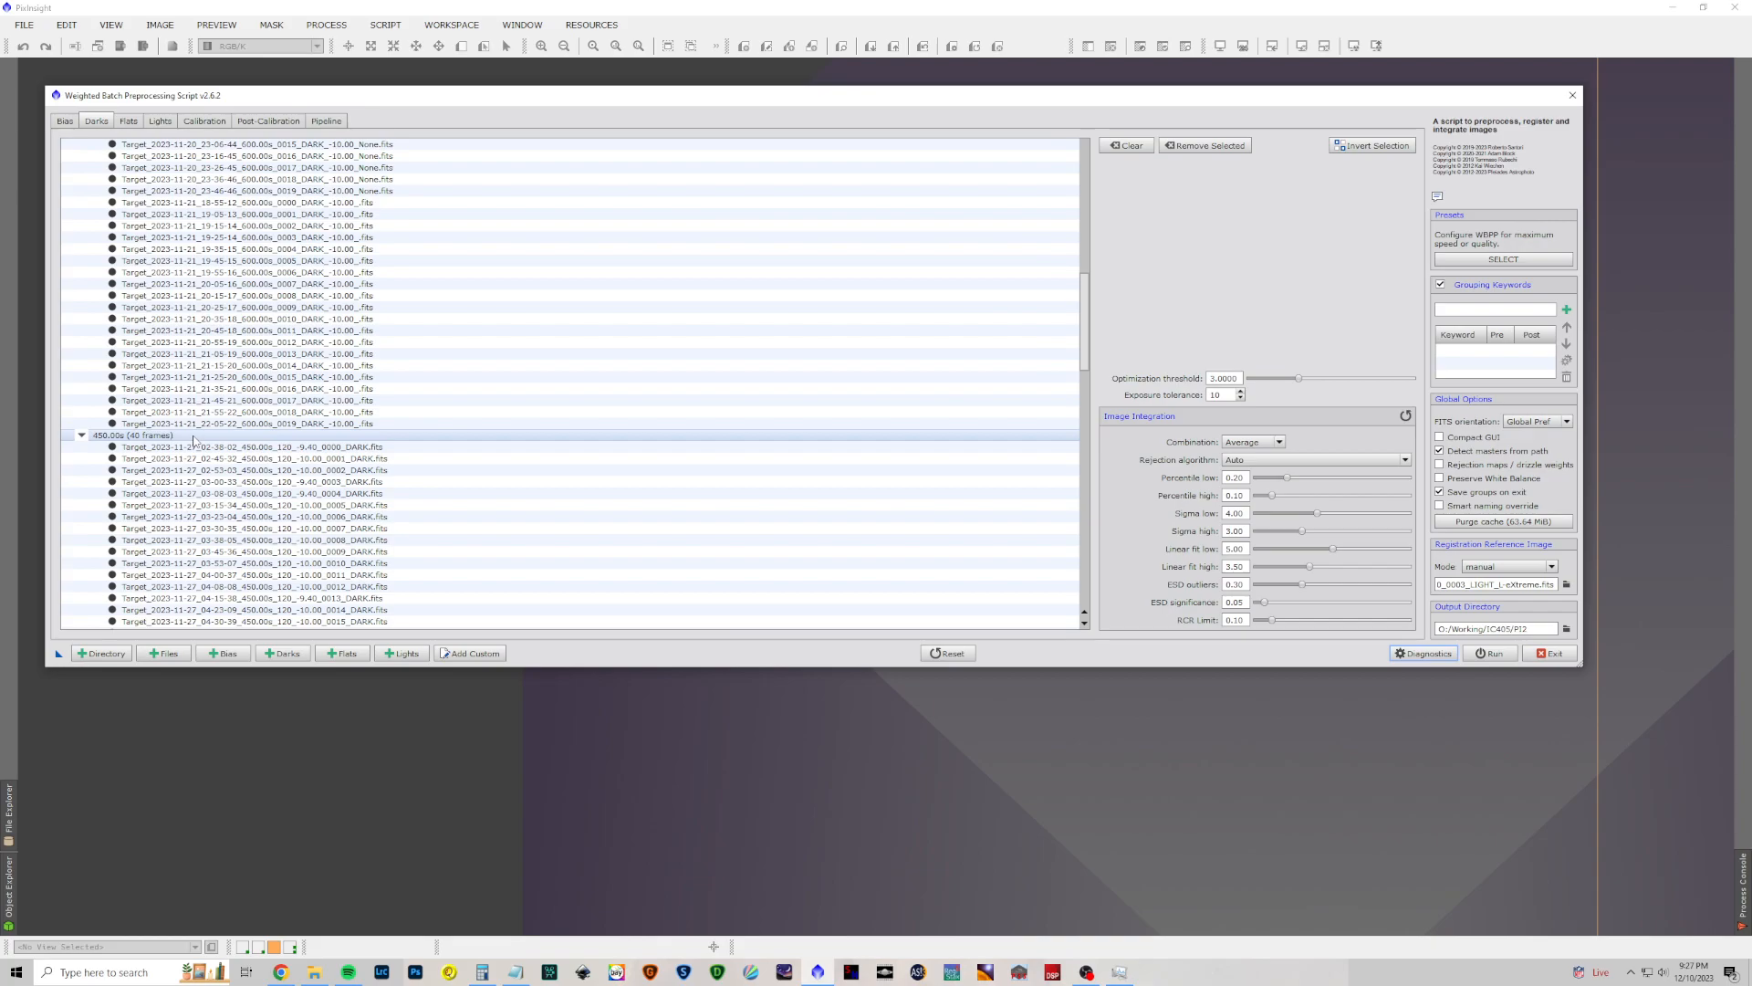
pyautogui.scroll(-17, 192, 374)
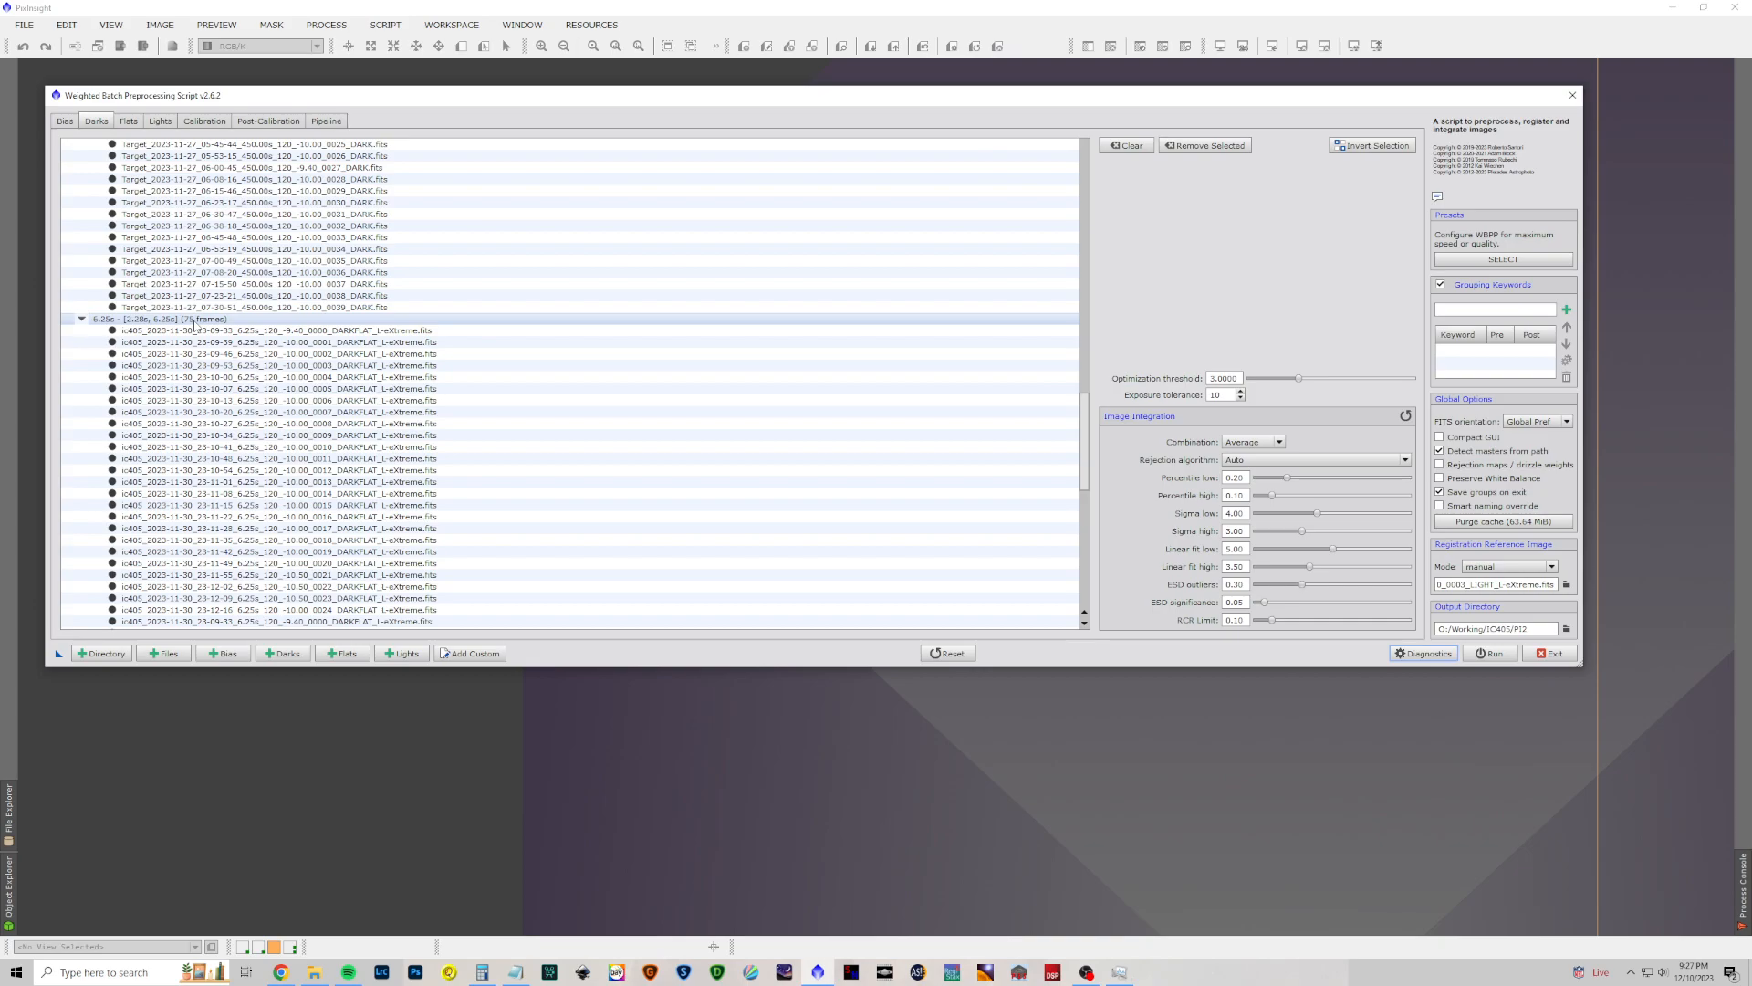
pyautogui.scroll(-8, 194, 324)
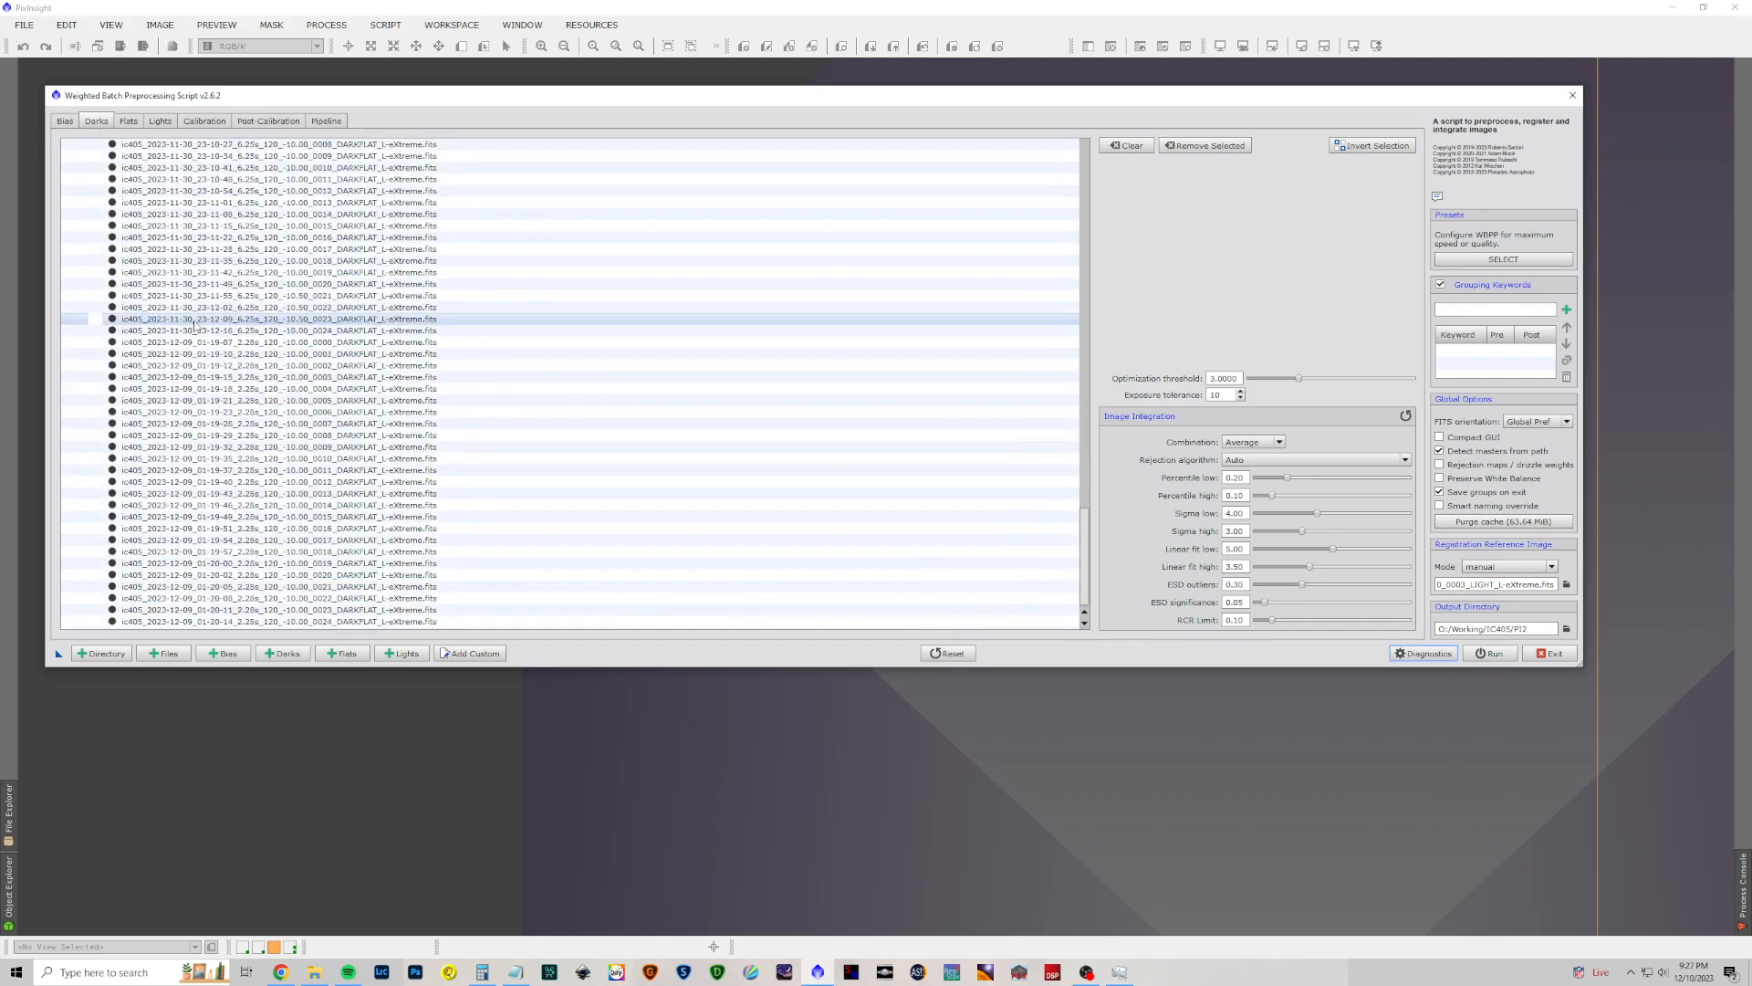
pyautogui.scroll(-10, 195, 324)
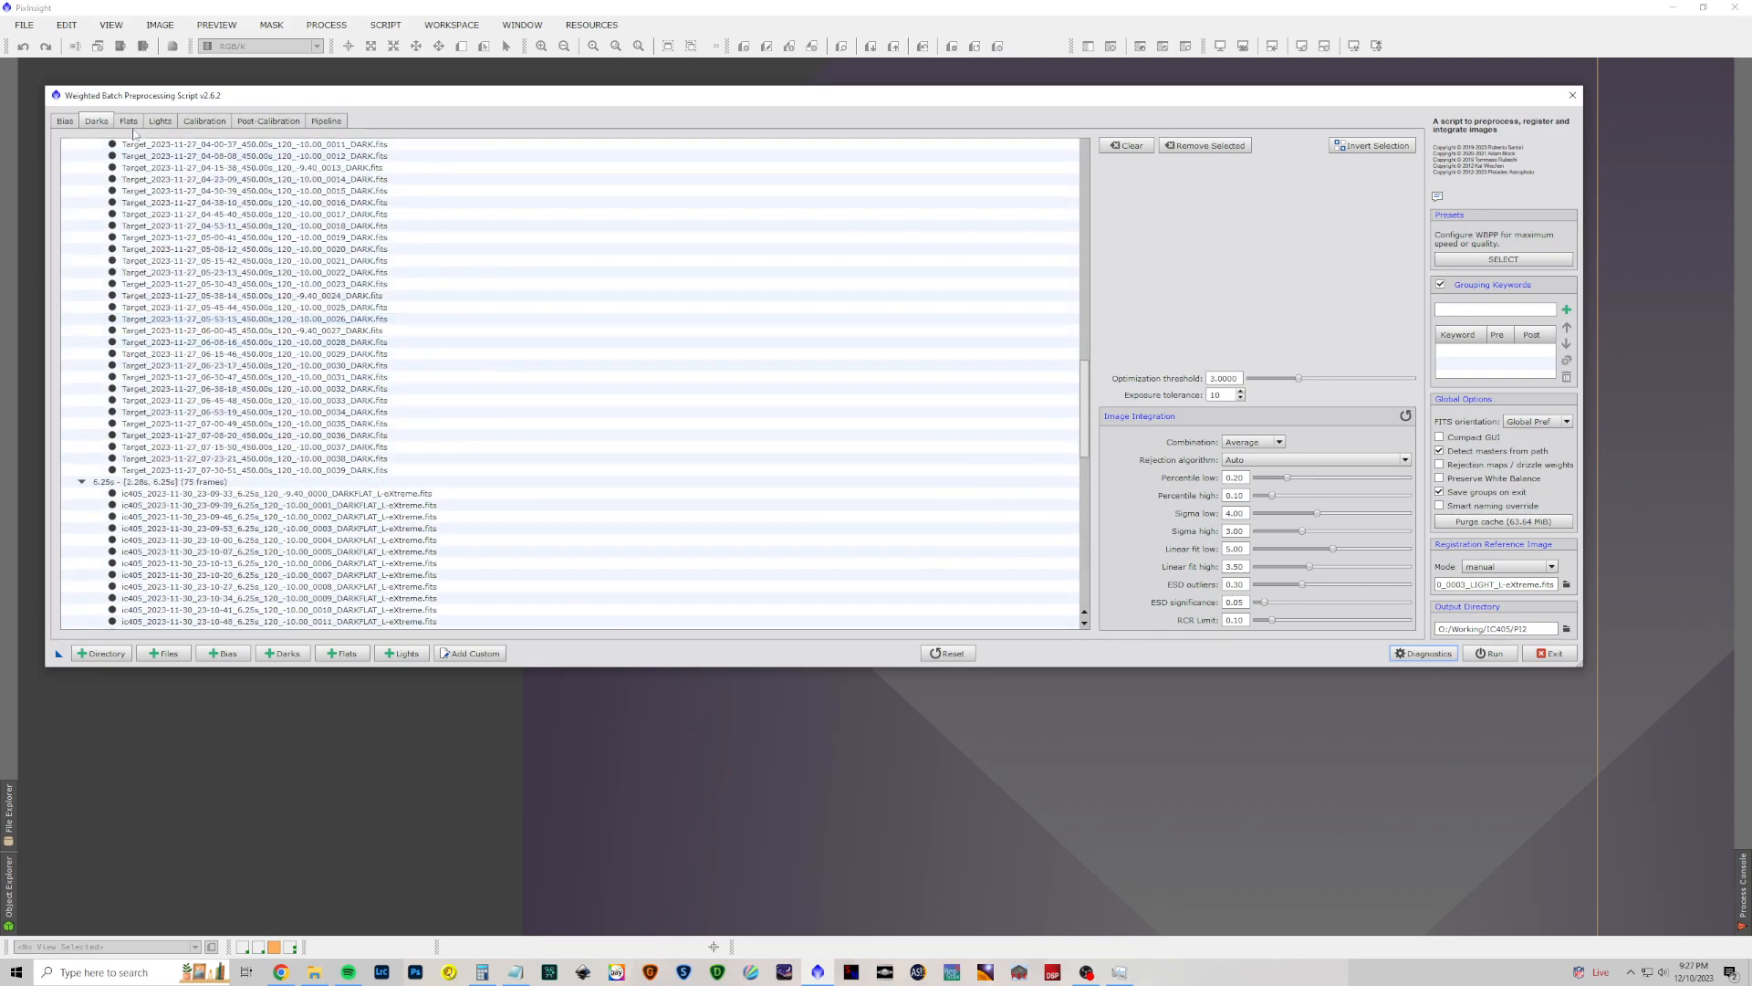
pyautogui.click(127, 122)
pyautogui.click(160, 122)
pyautogui.click(201, 124)
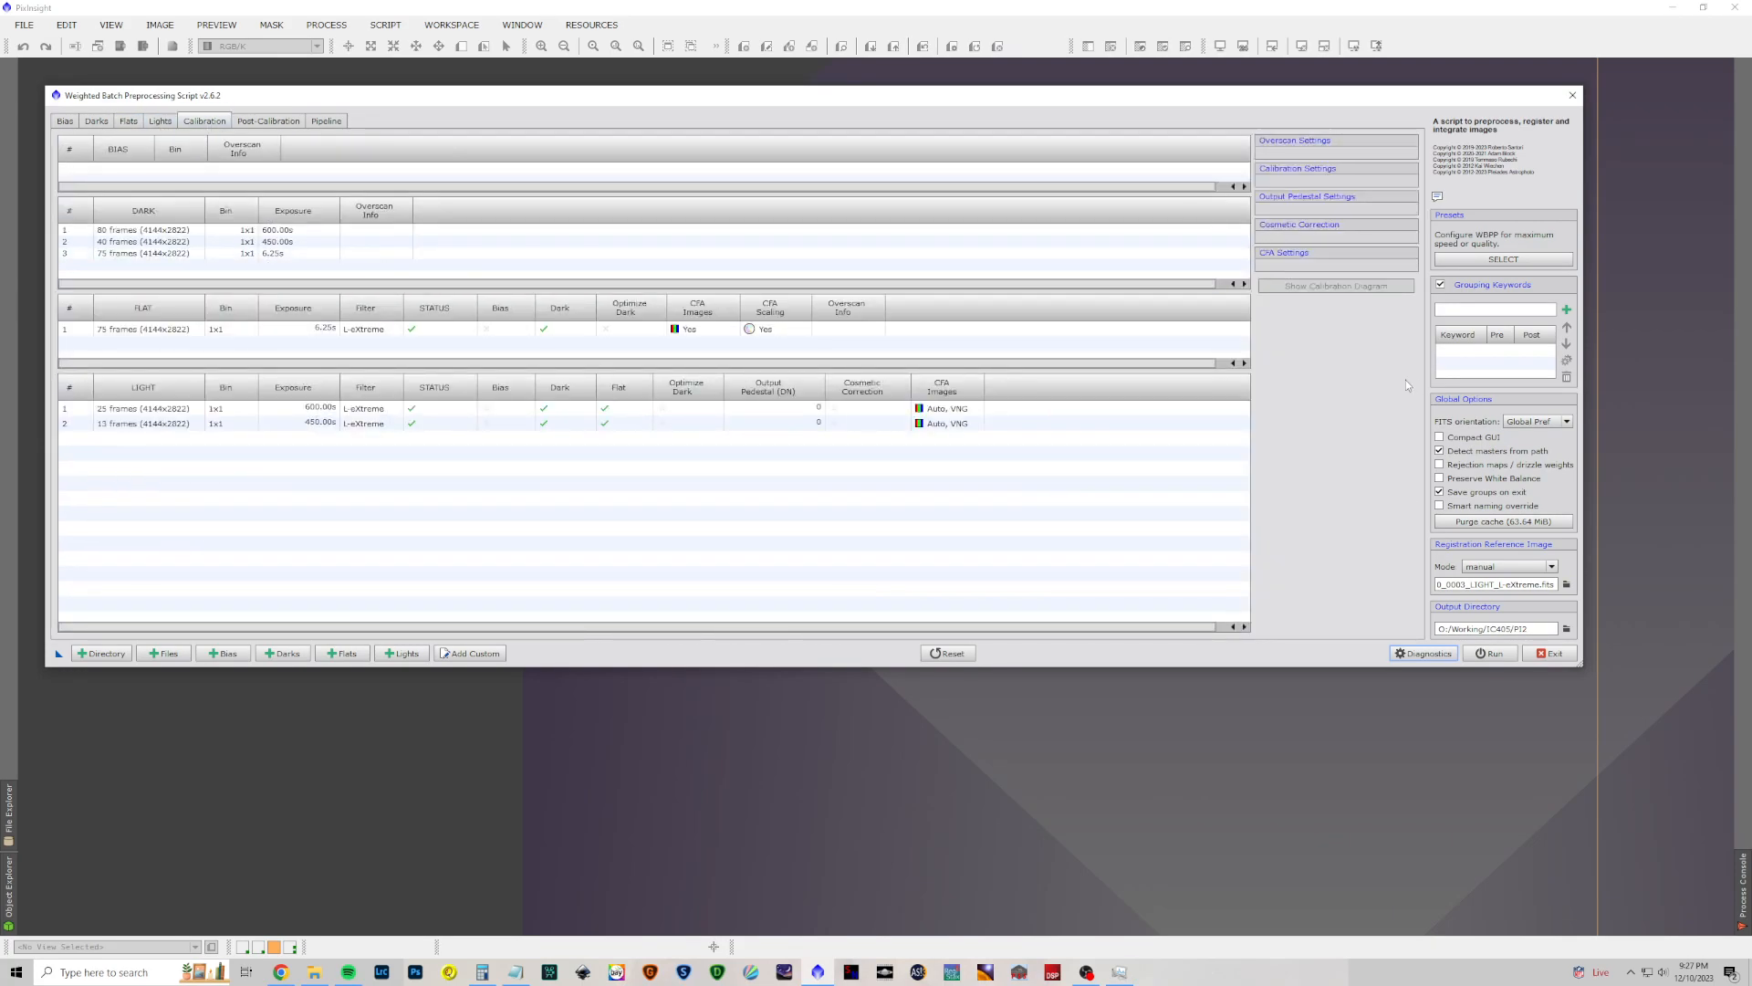
# Step: Add the grouping keyword IC405 and select the 600 s light group to check its matching calibration frames
pyautogui.click(1455, 312)
pyautogui.write('IC4')
pyautogui.click(1566, 309)
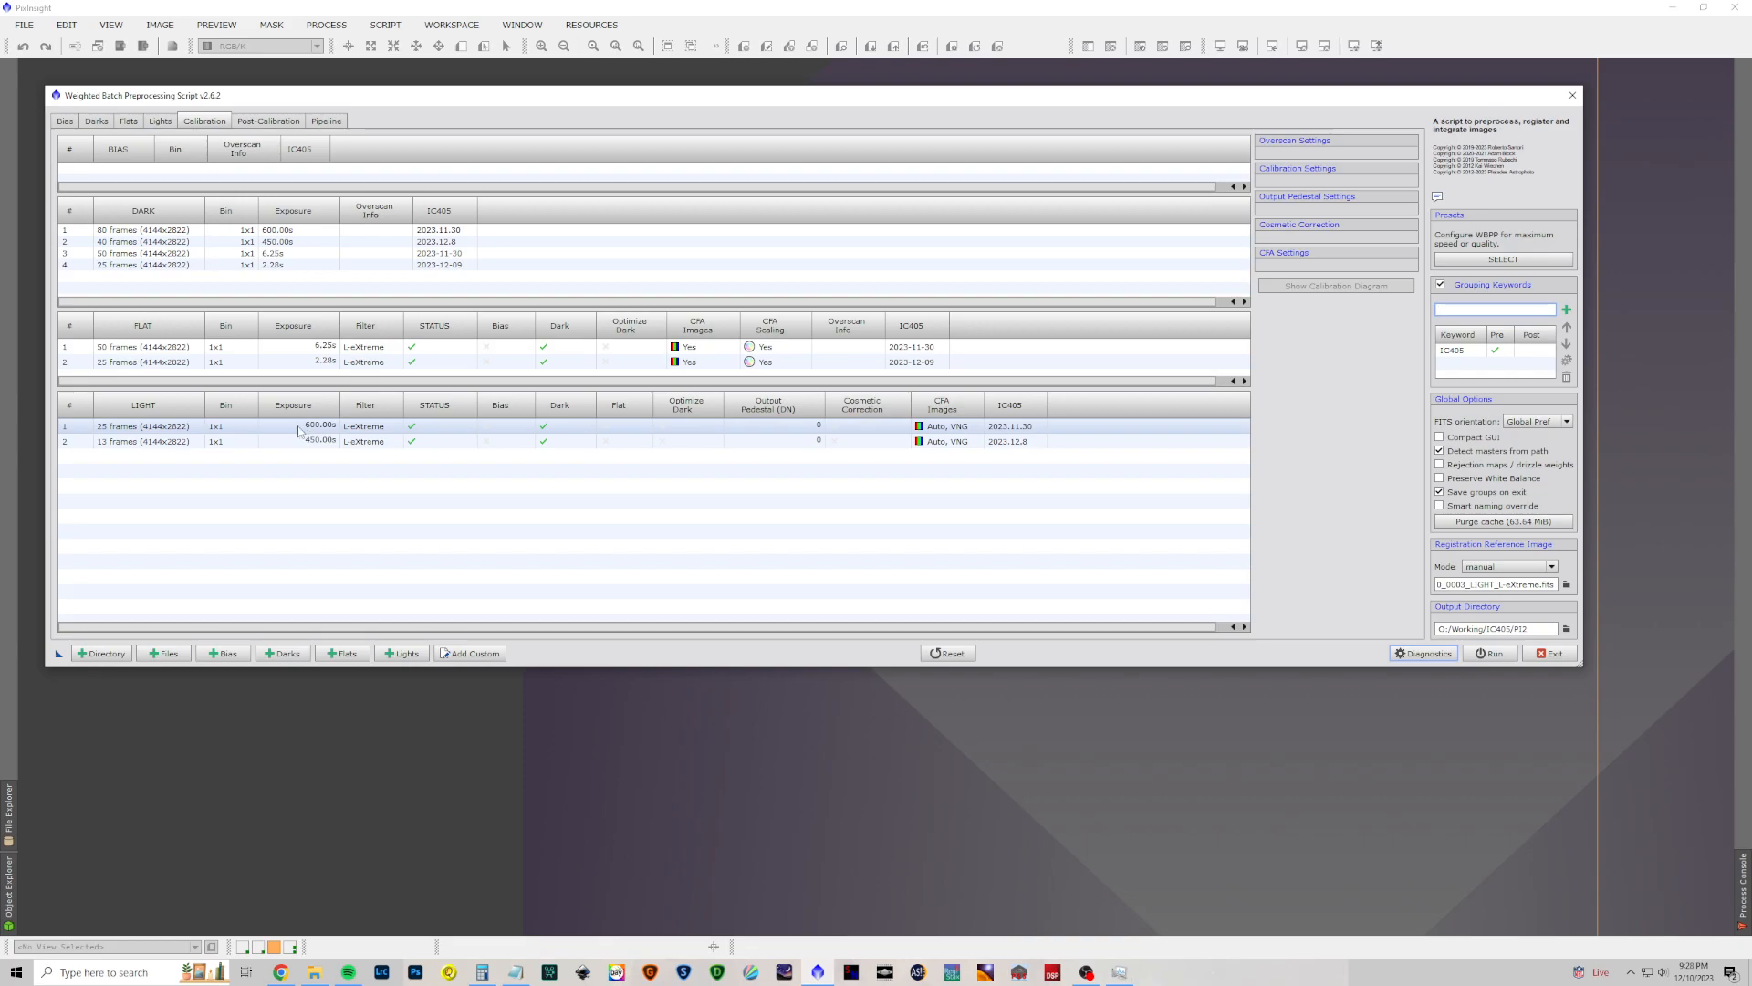
pyautogui.click(170, 430)
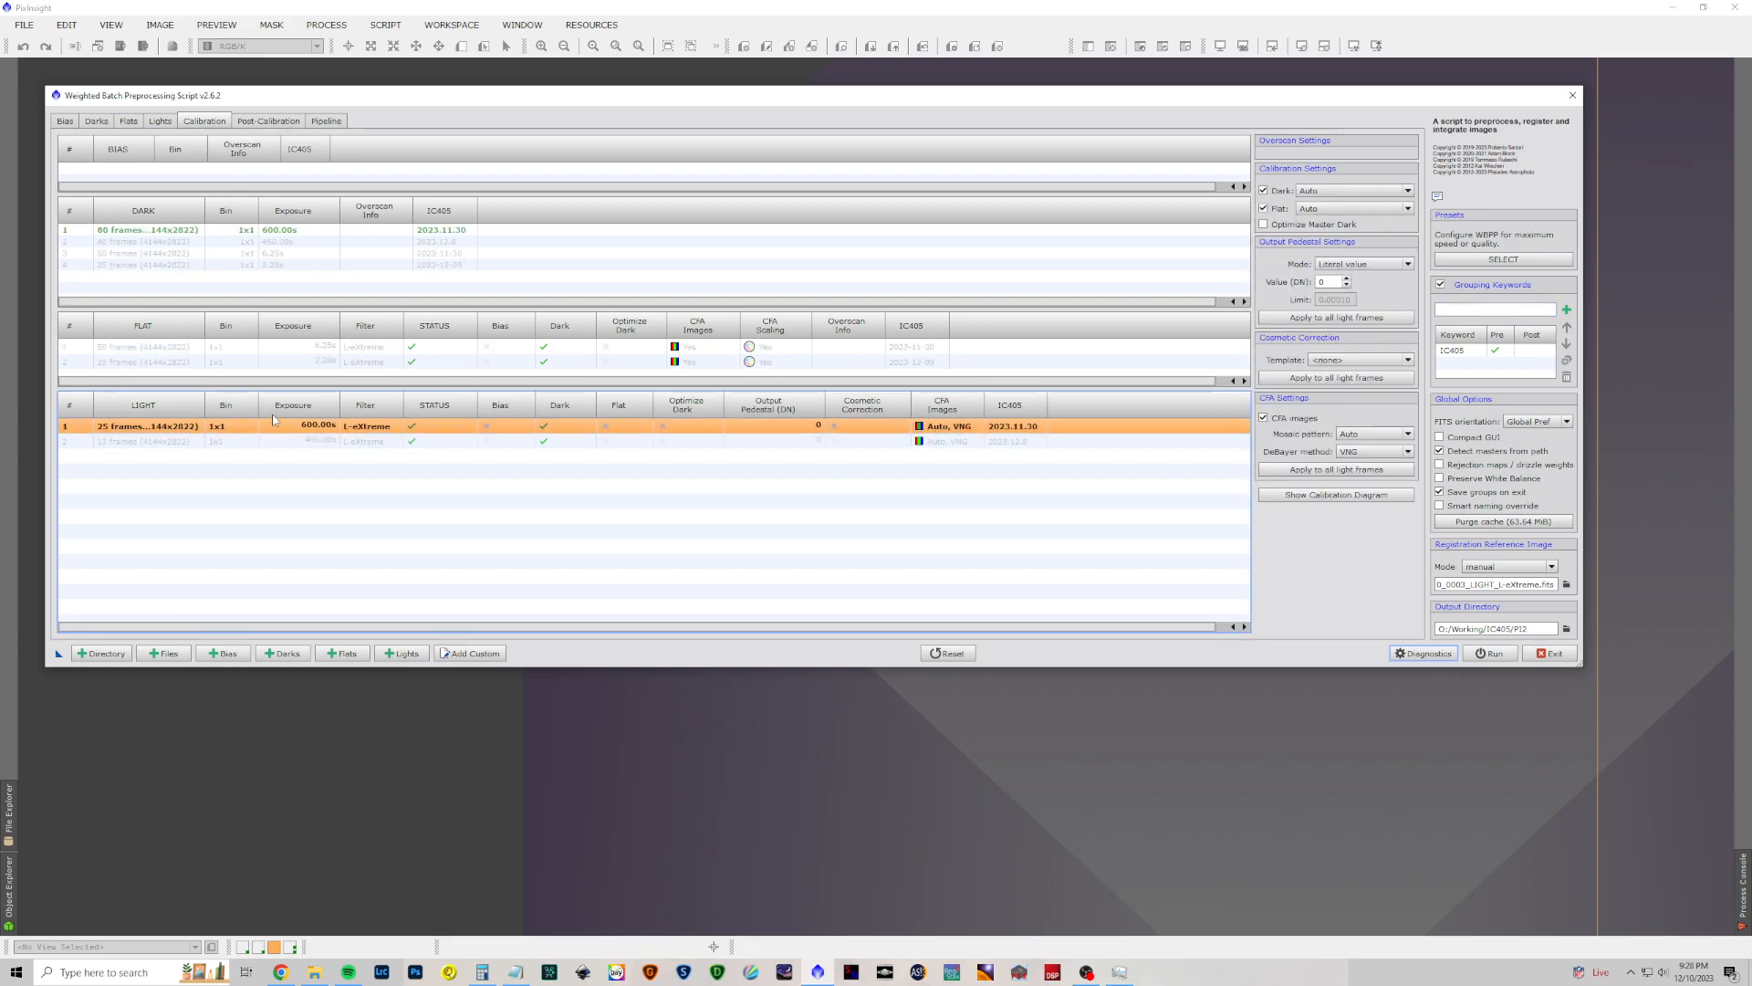
# Step: Add a second grouping keyword, GAIN, to separate the frames by gain
pyautogui.click(1465, 310)
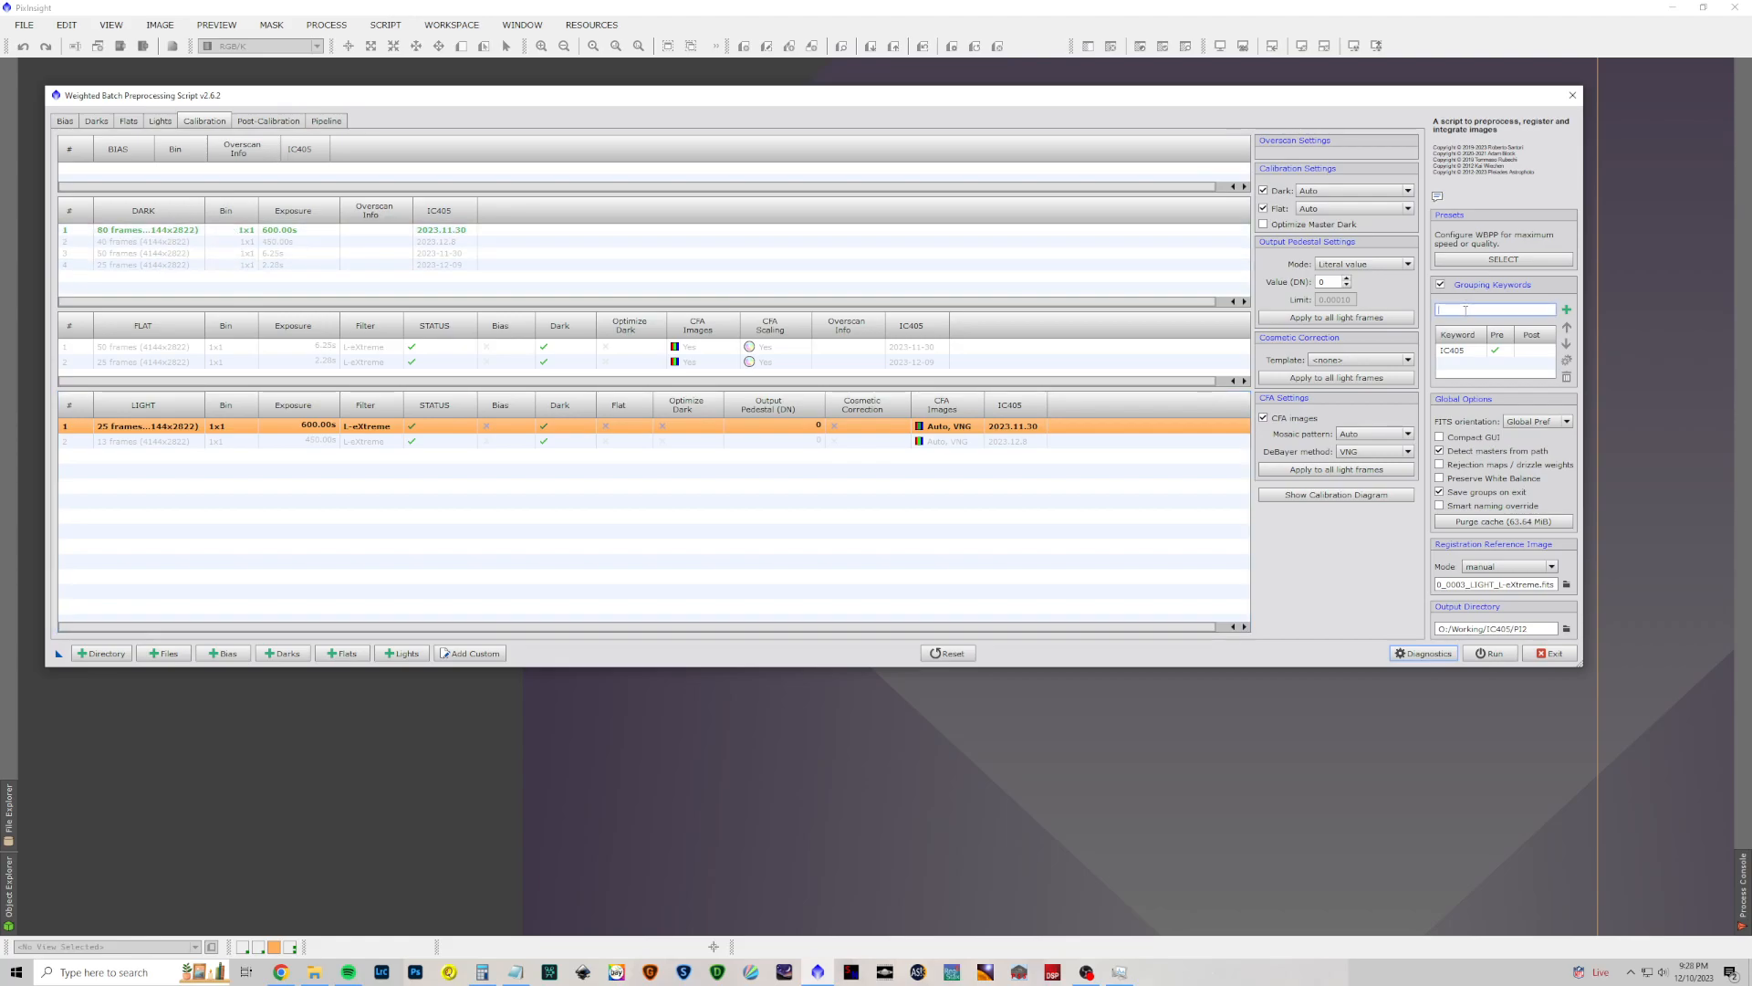
pyautogui.write('GAIN')
pyautogui.click(1567, 311)
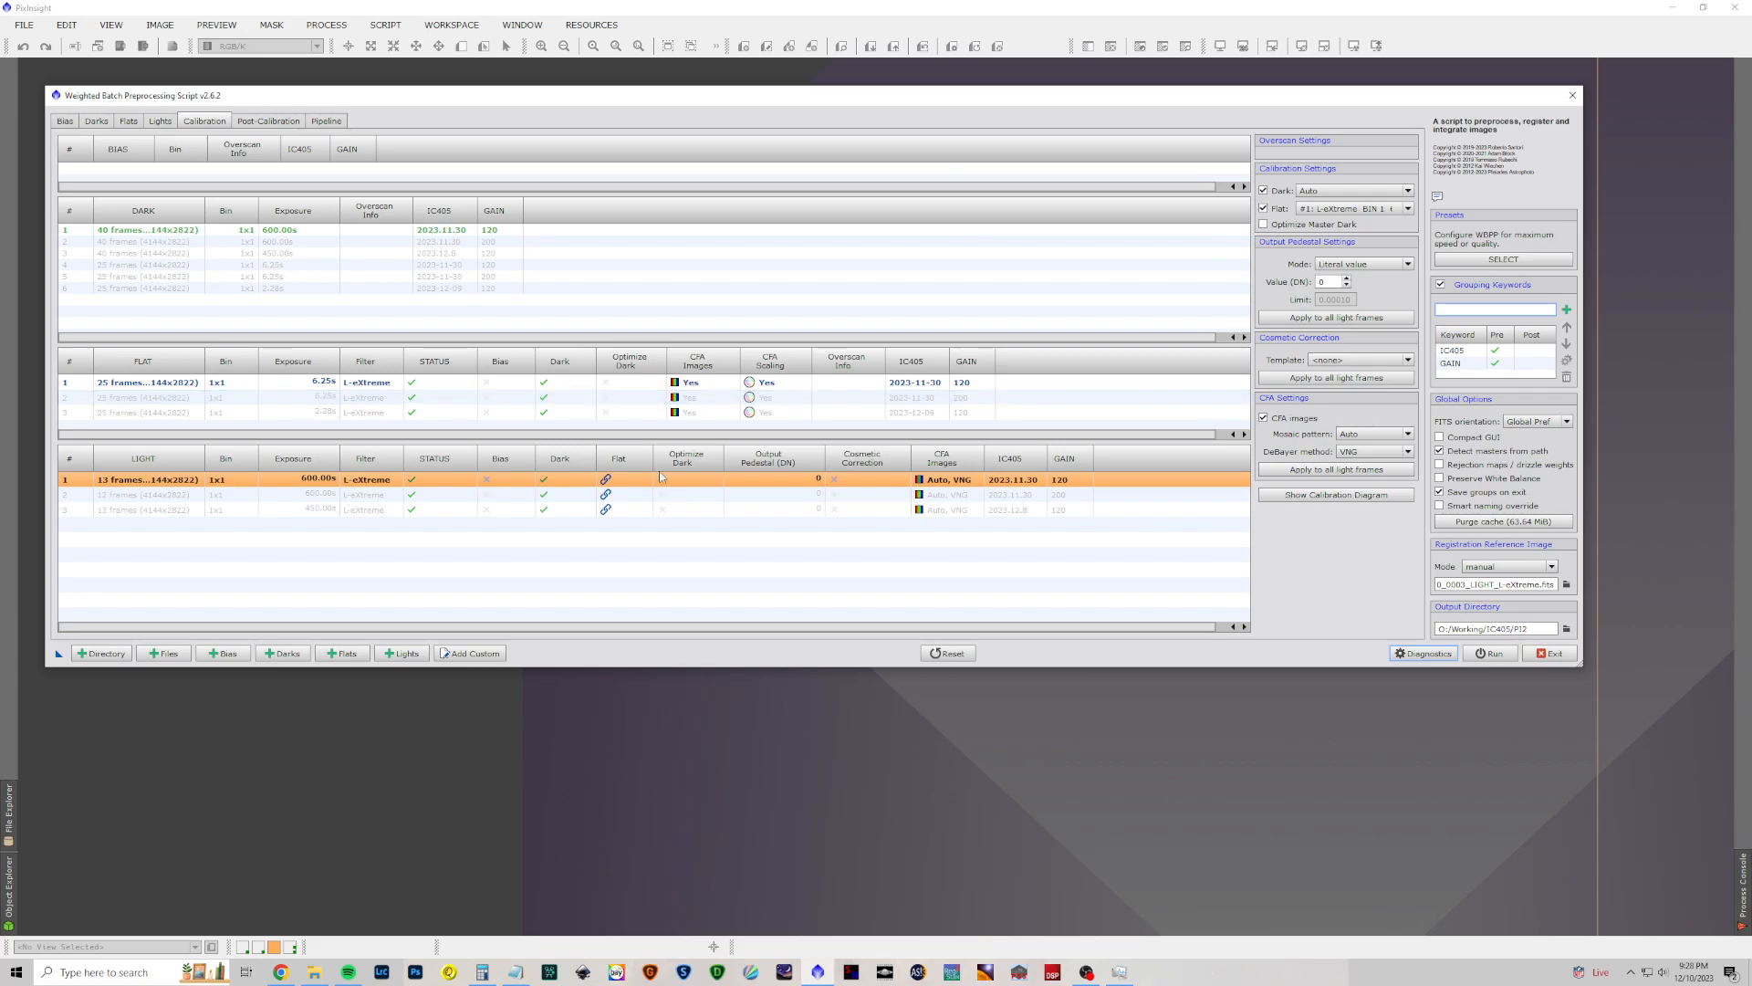
# Step: Set the flat selection to Auto for all three light groups: 600 s gain 120, 600 s gain 200 and 450 s gain 120
pyautogui.click(629, 481)
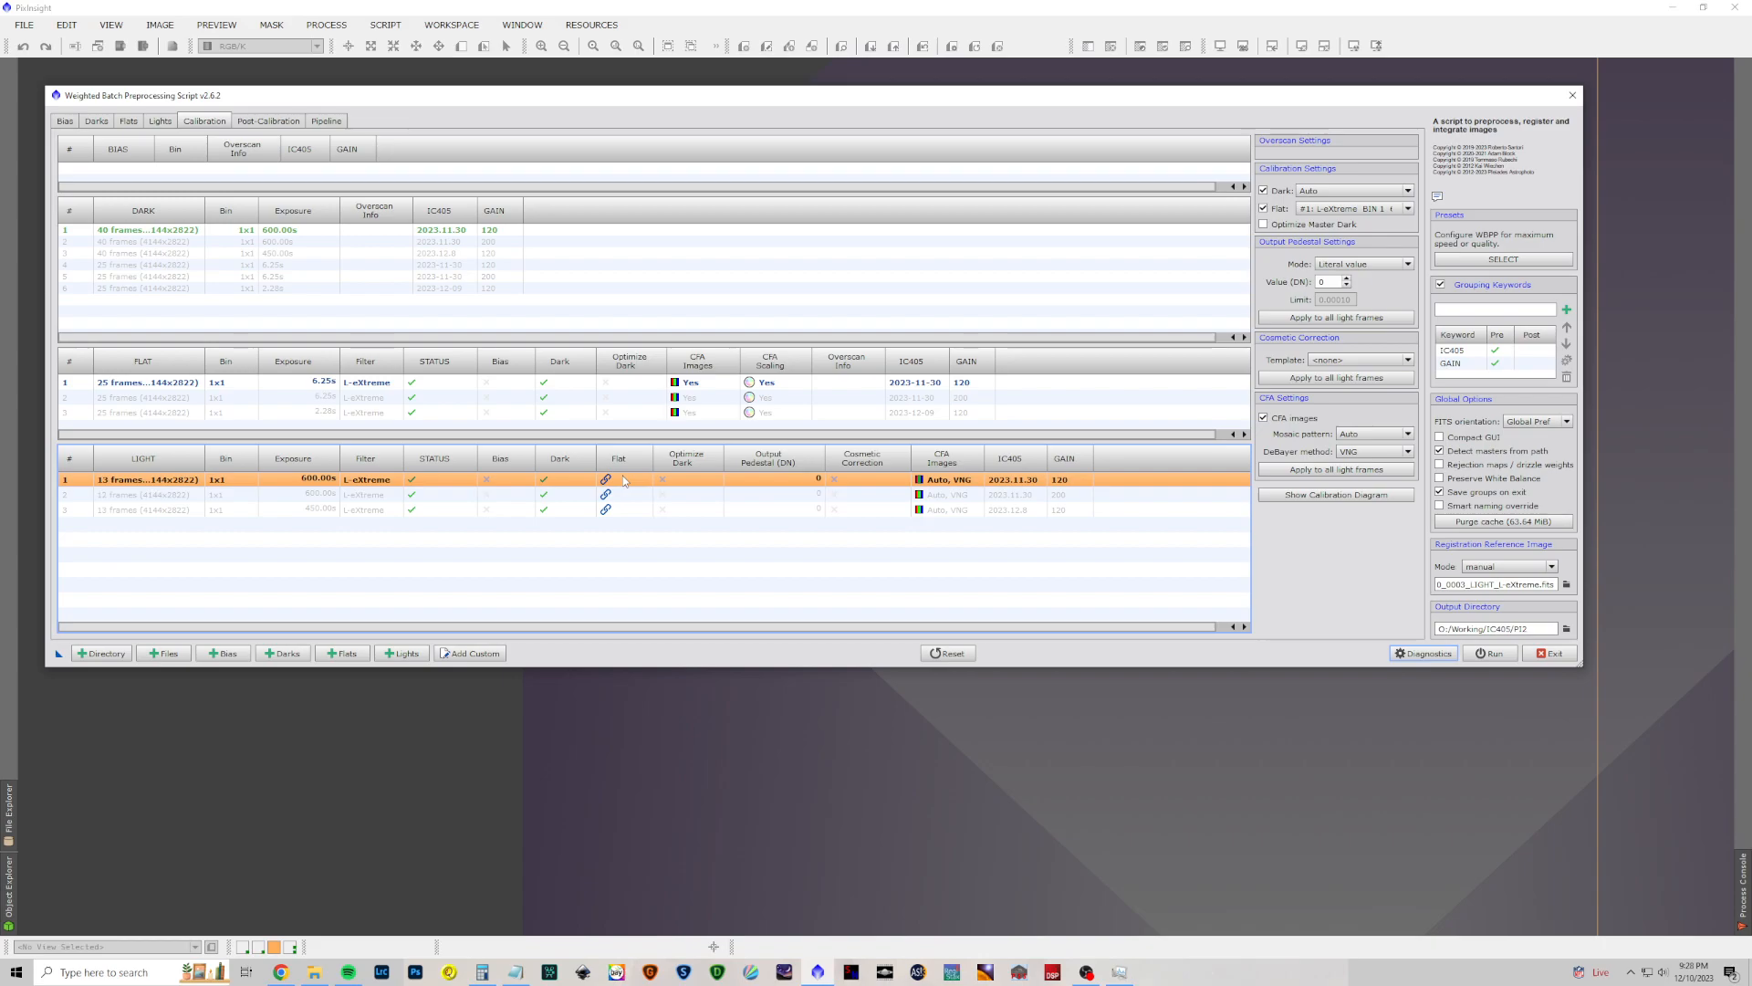
pyautogui.click(643, 555)
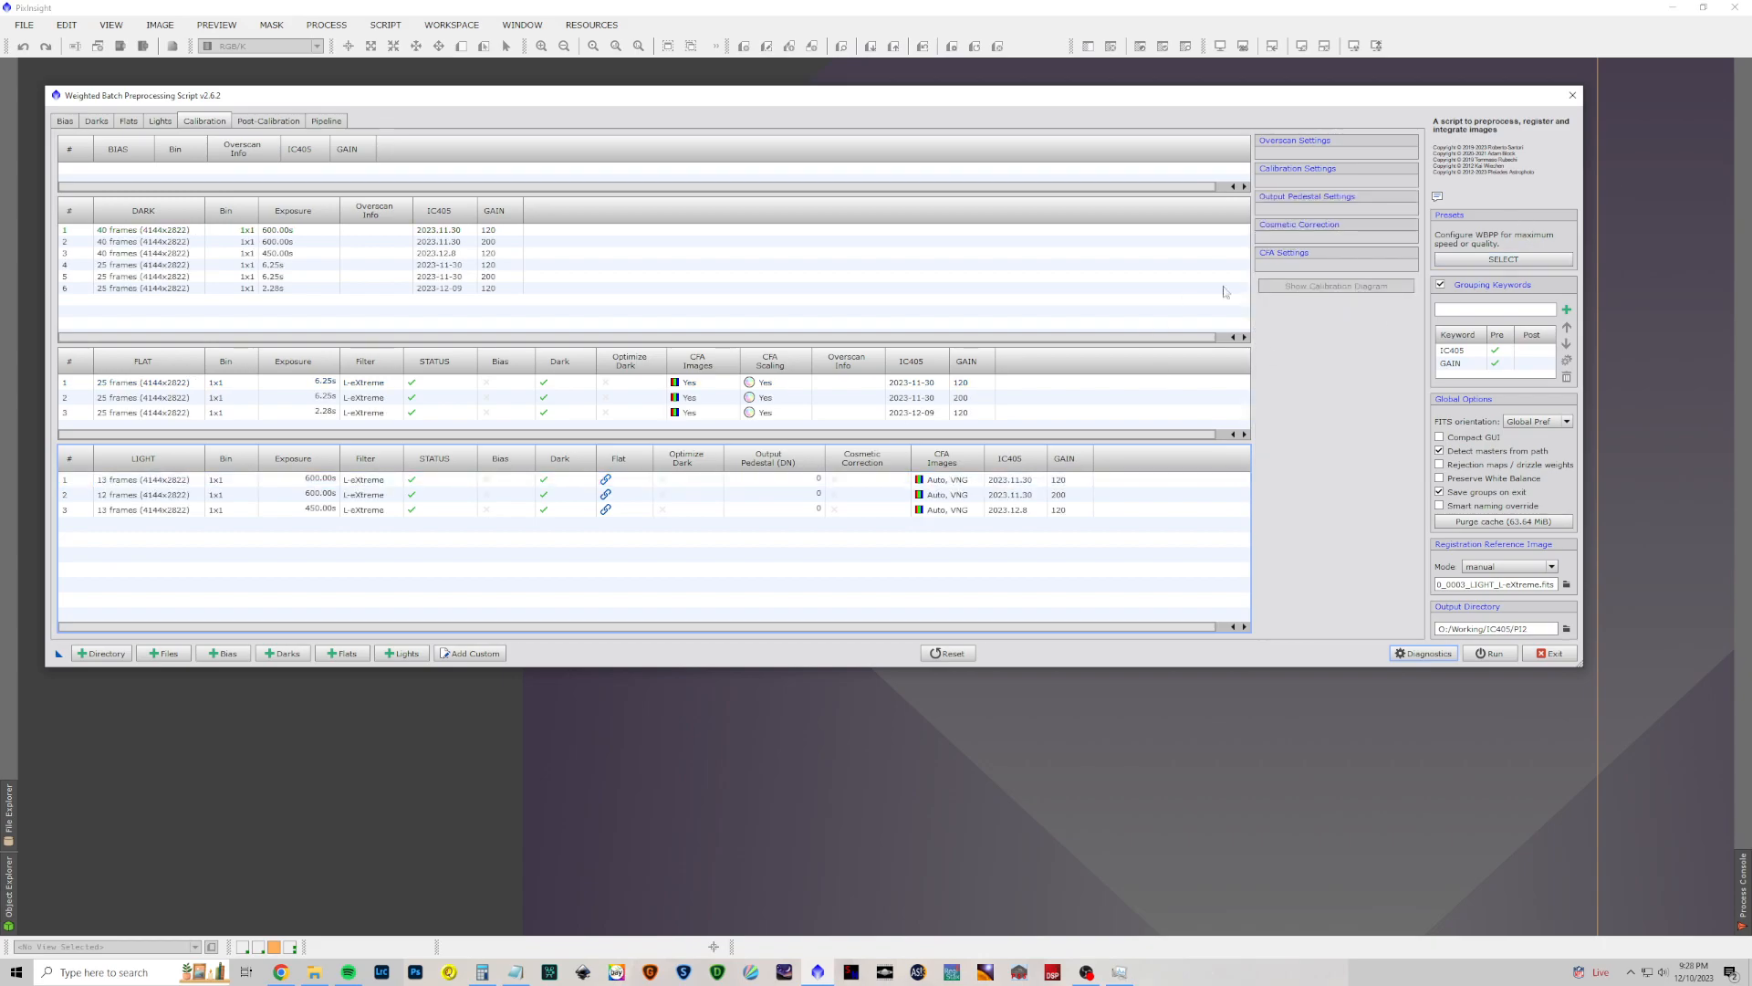
pyautogui.click(648, 482)
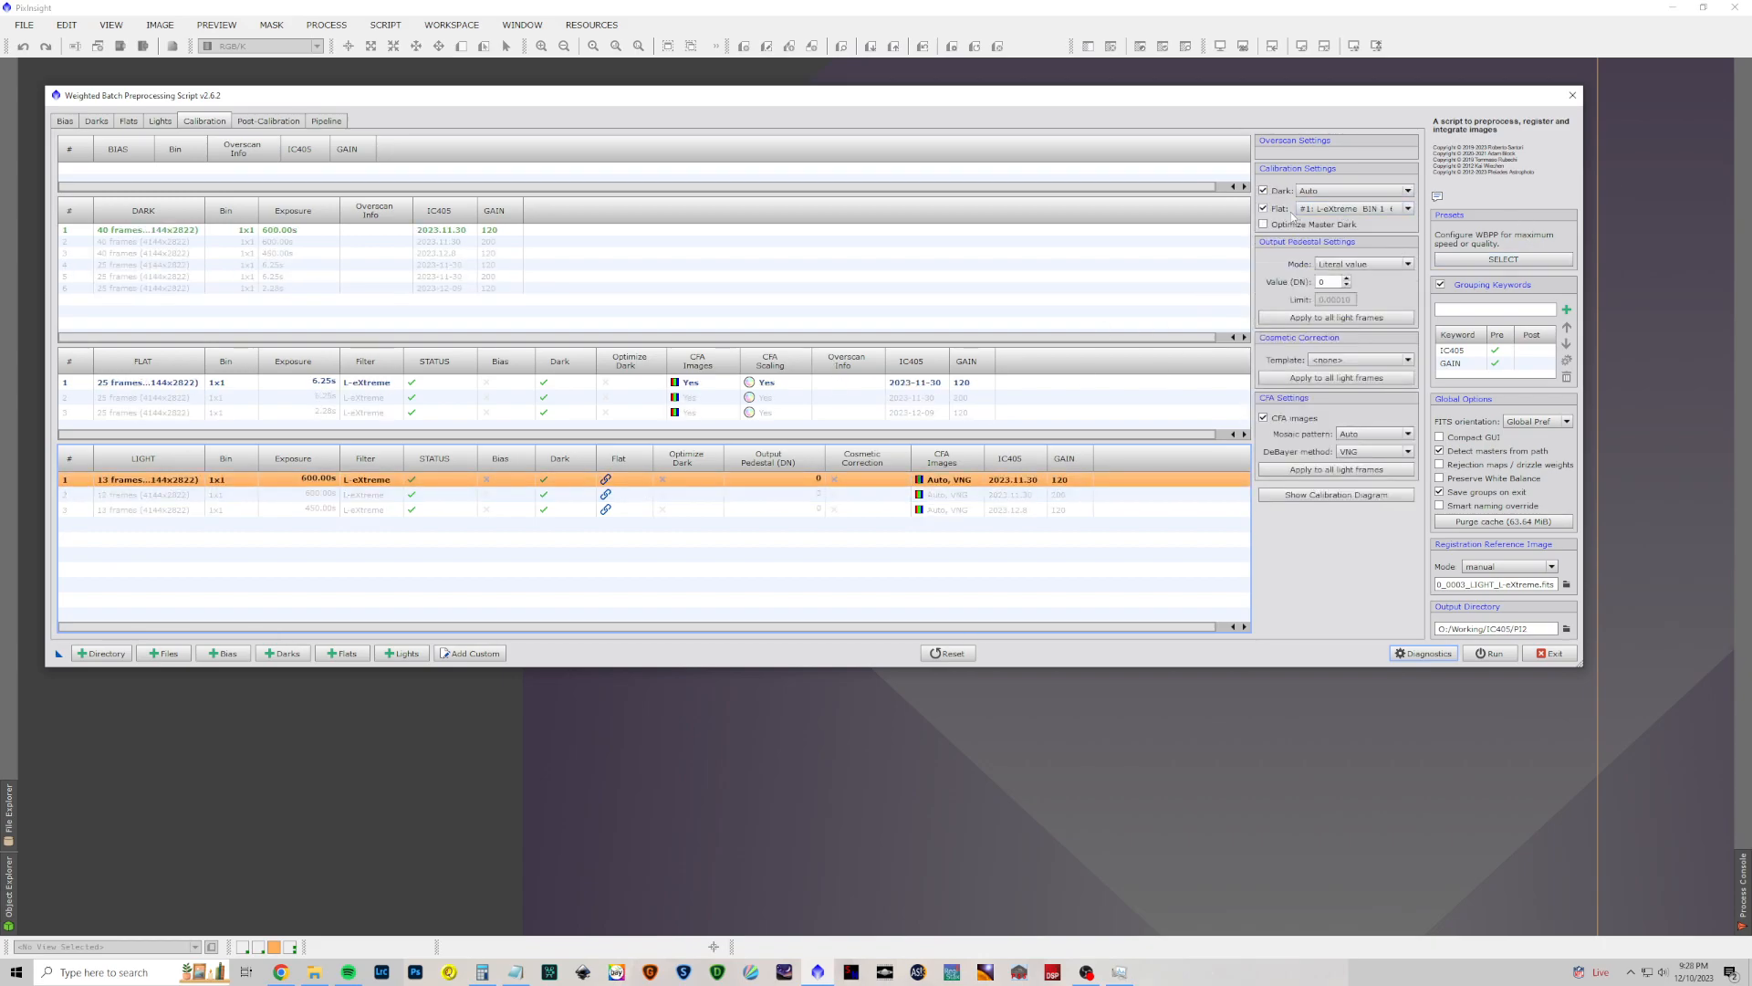
pyautogui.click(1352, 209)
pyautogui.click(1343, 219)
pyautogui.click(628, 496)
pyautogui.click(1351, 208)
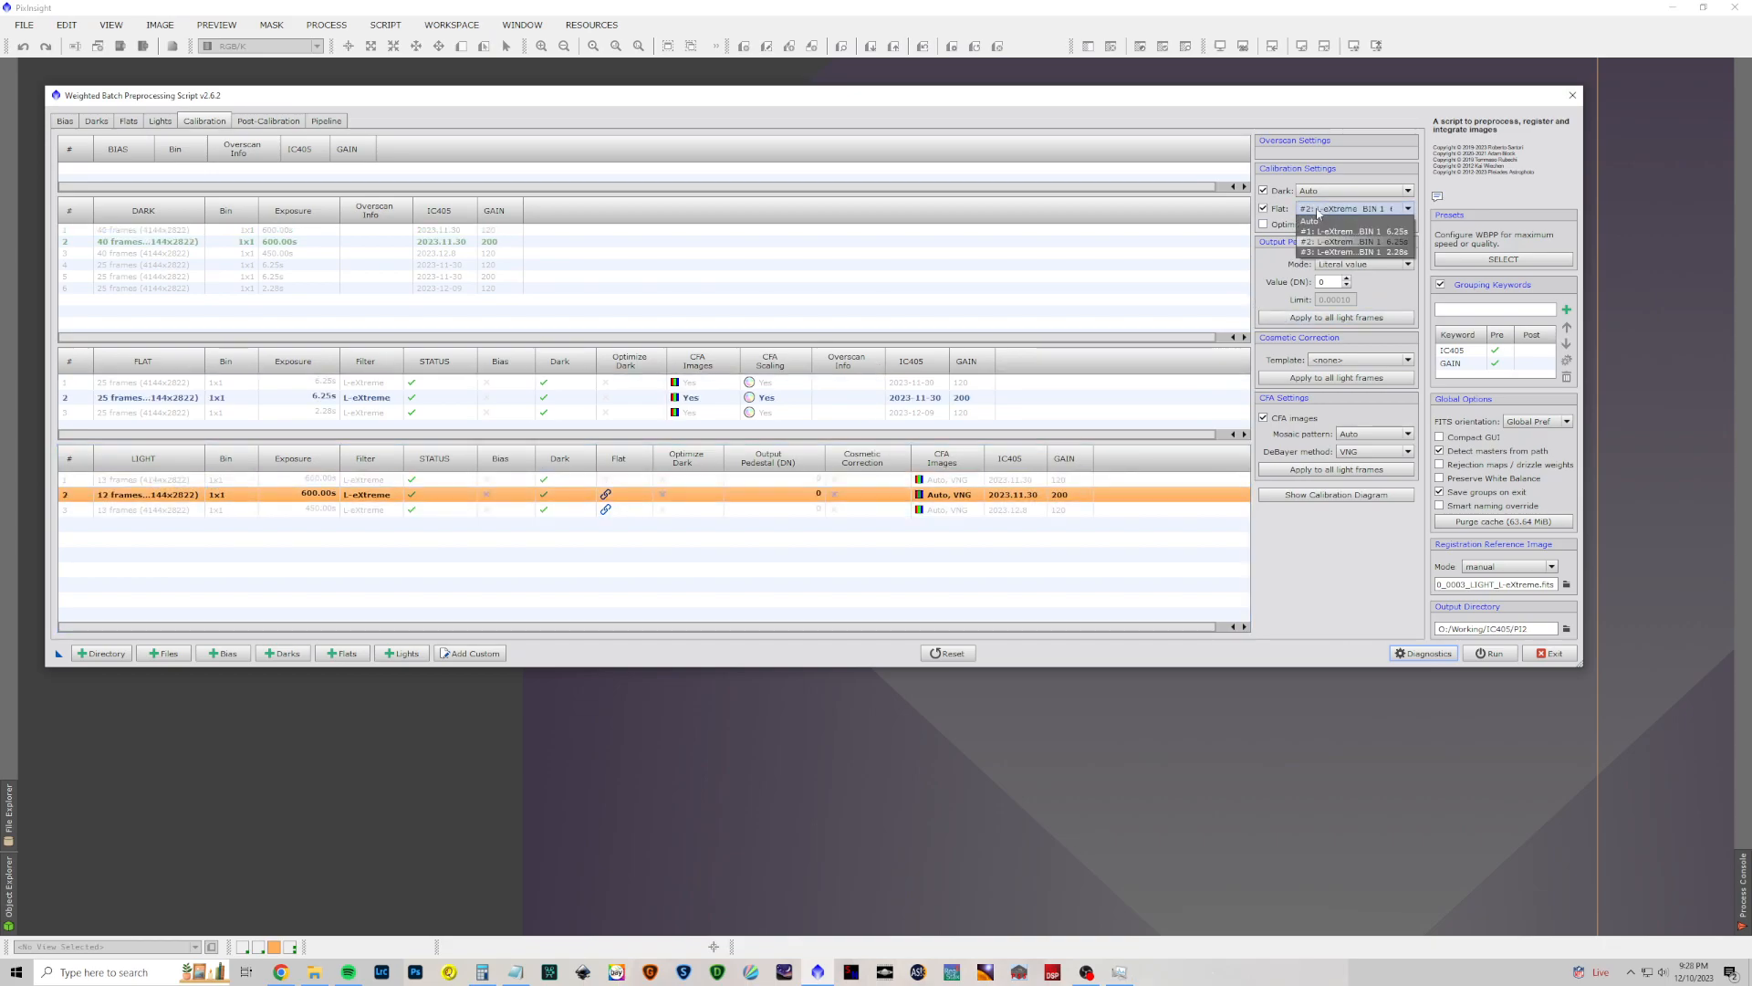
pyautogui.click(1342, 219)
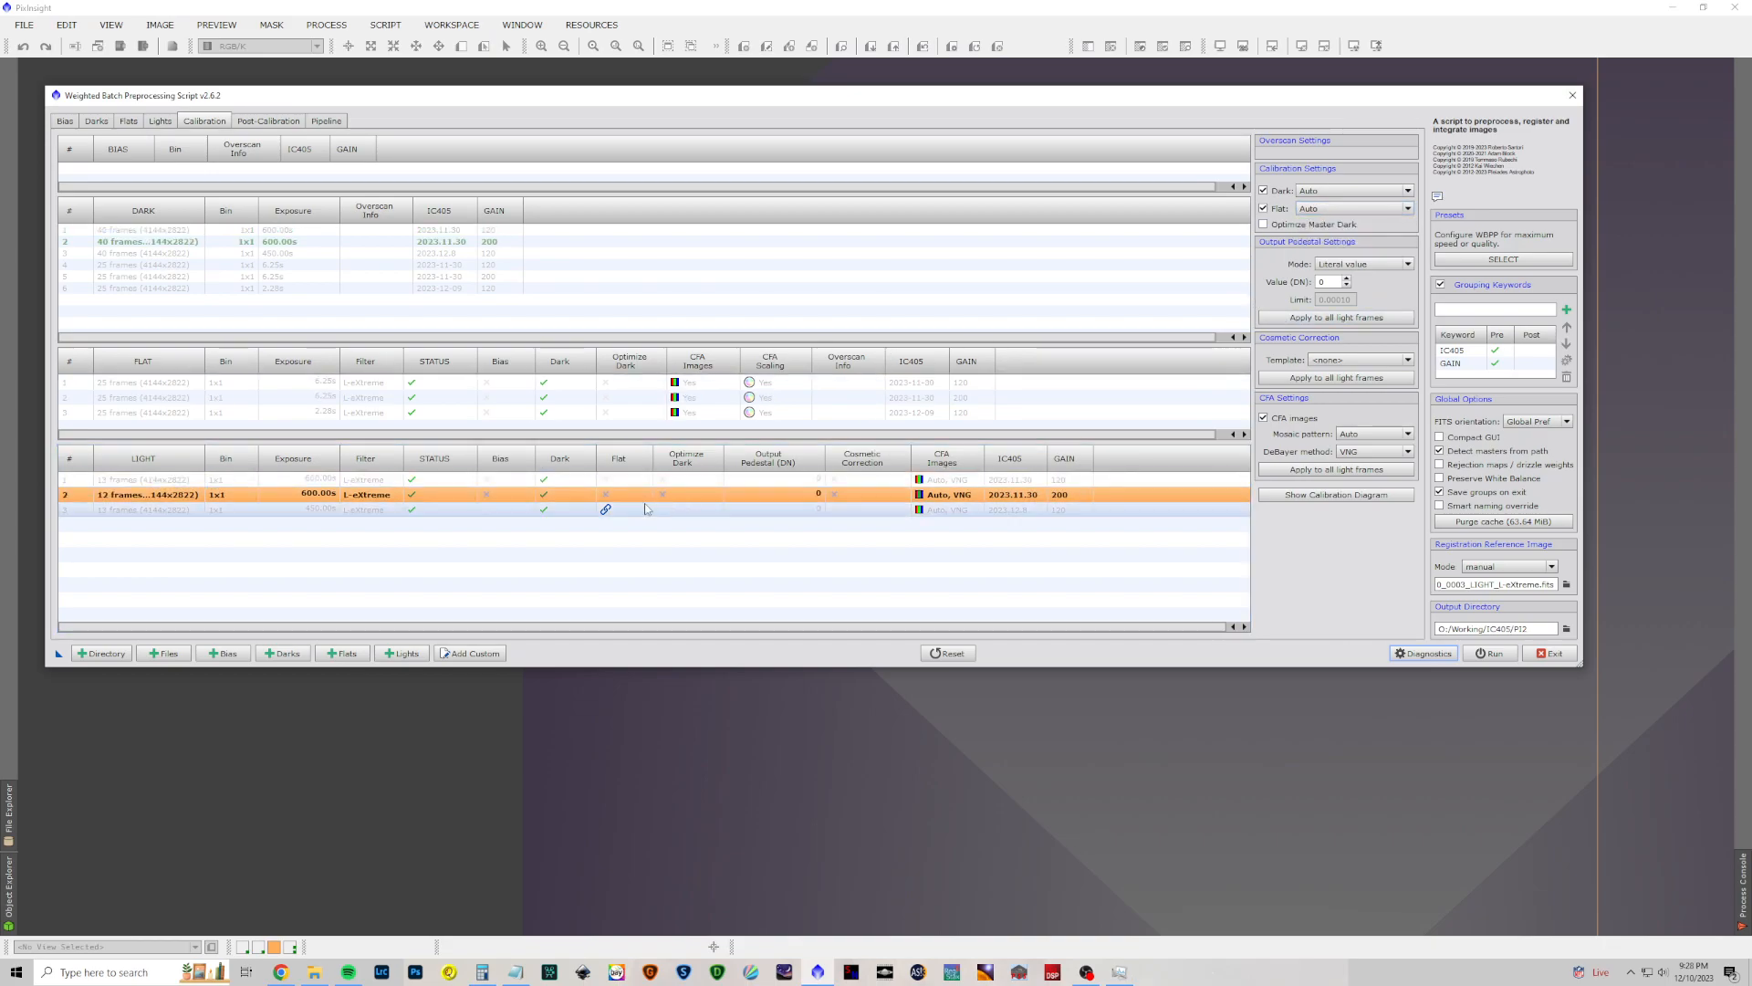
pyautogui.click(895, 509)
pyautogui.click(1317, 210)
pyautogui.click(1317, 220)
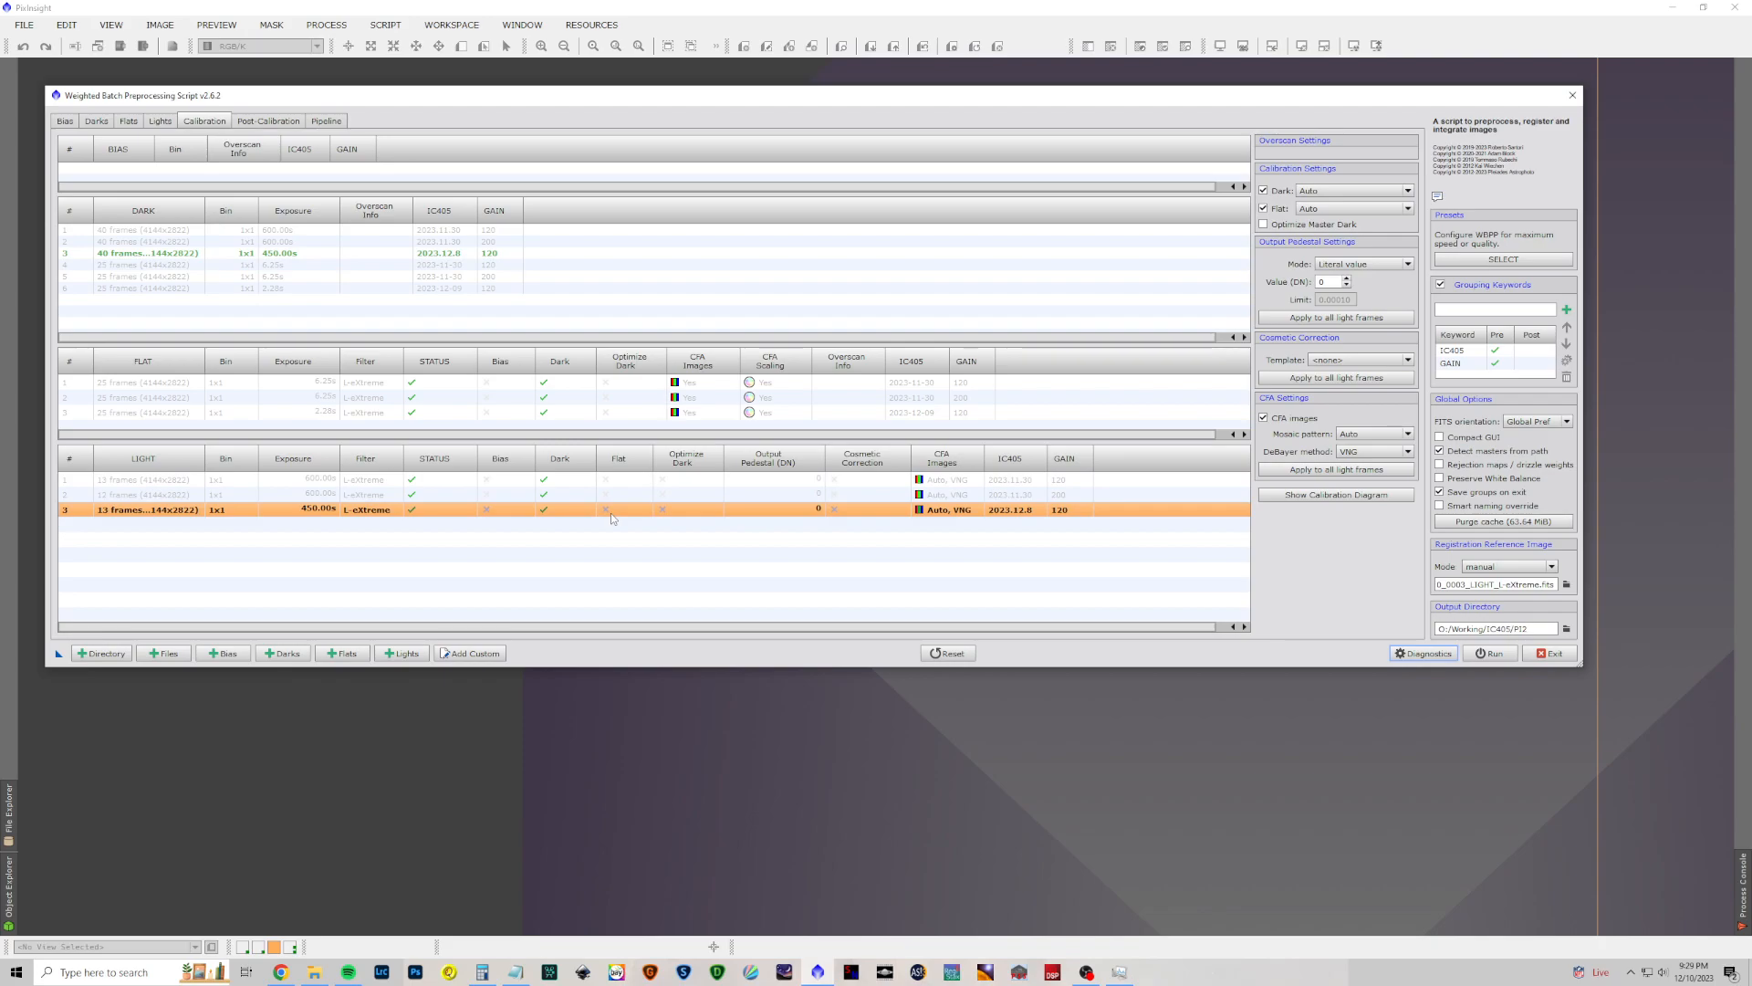
# Step: Check the dark choices for the 2023-11-30 gain 120 flat group and enable Optimize Master Dark for it
pyautogui.click(682, 478)
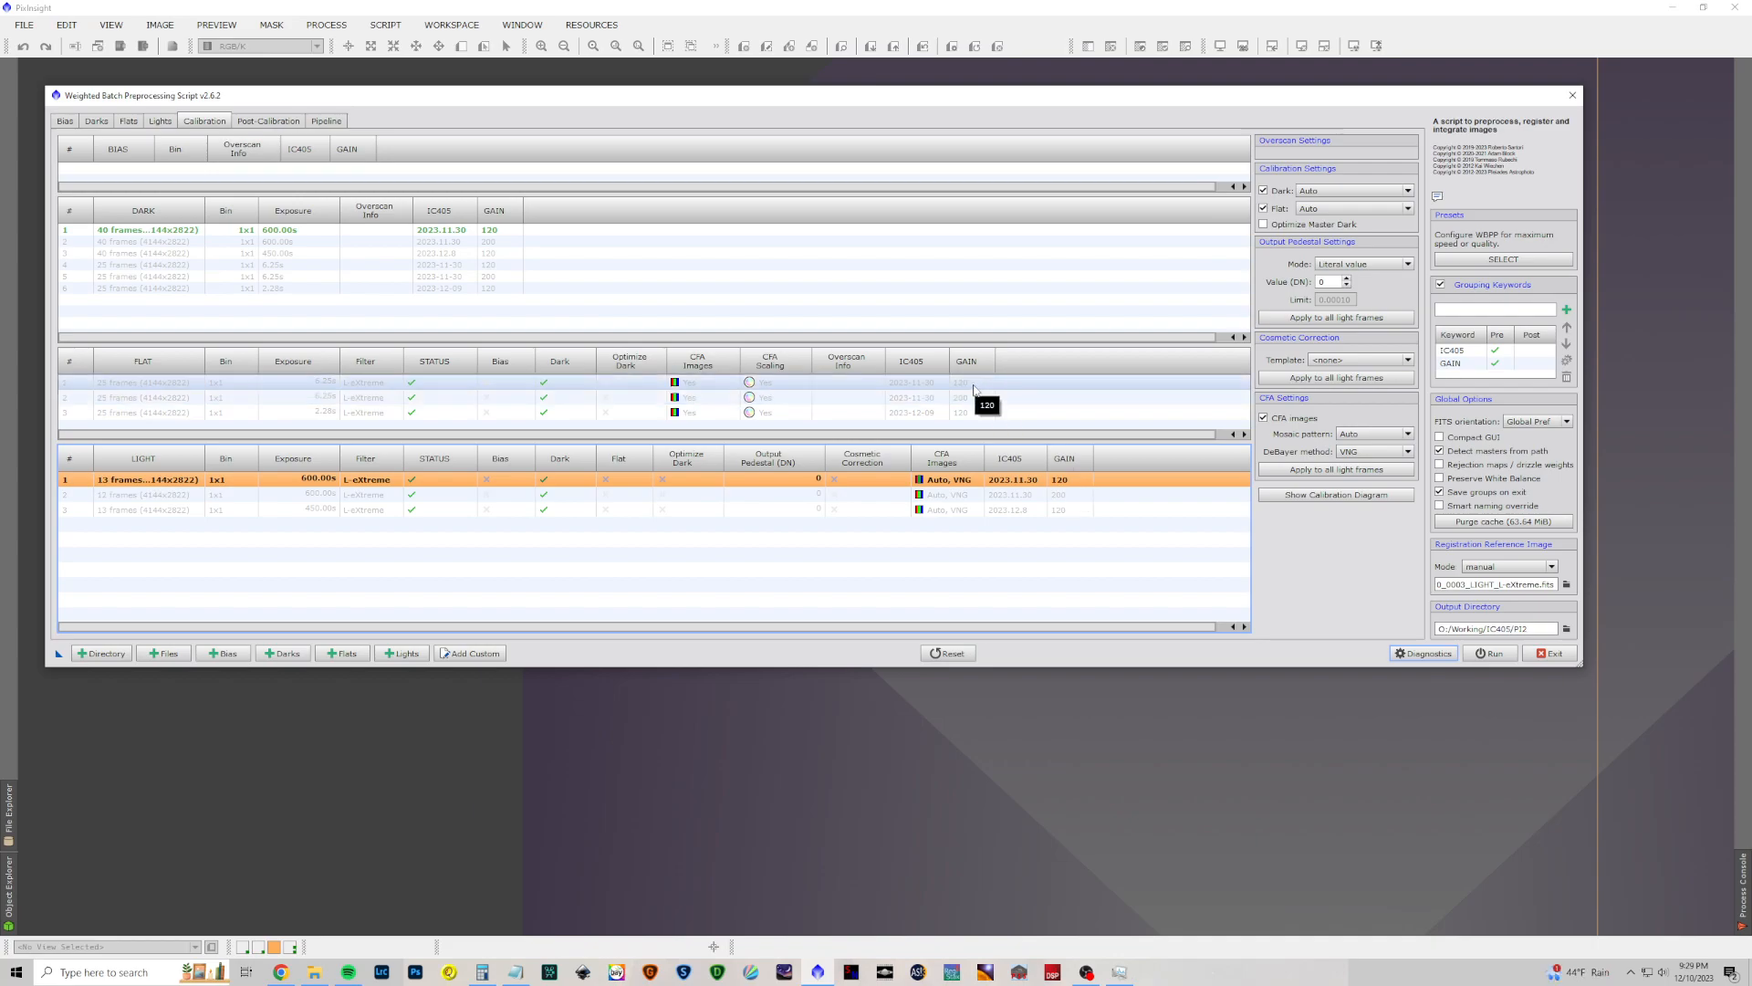
pyautogui.click(928, 385)
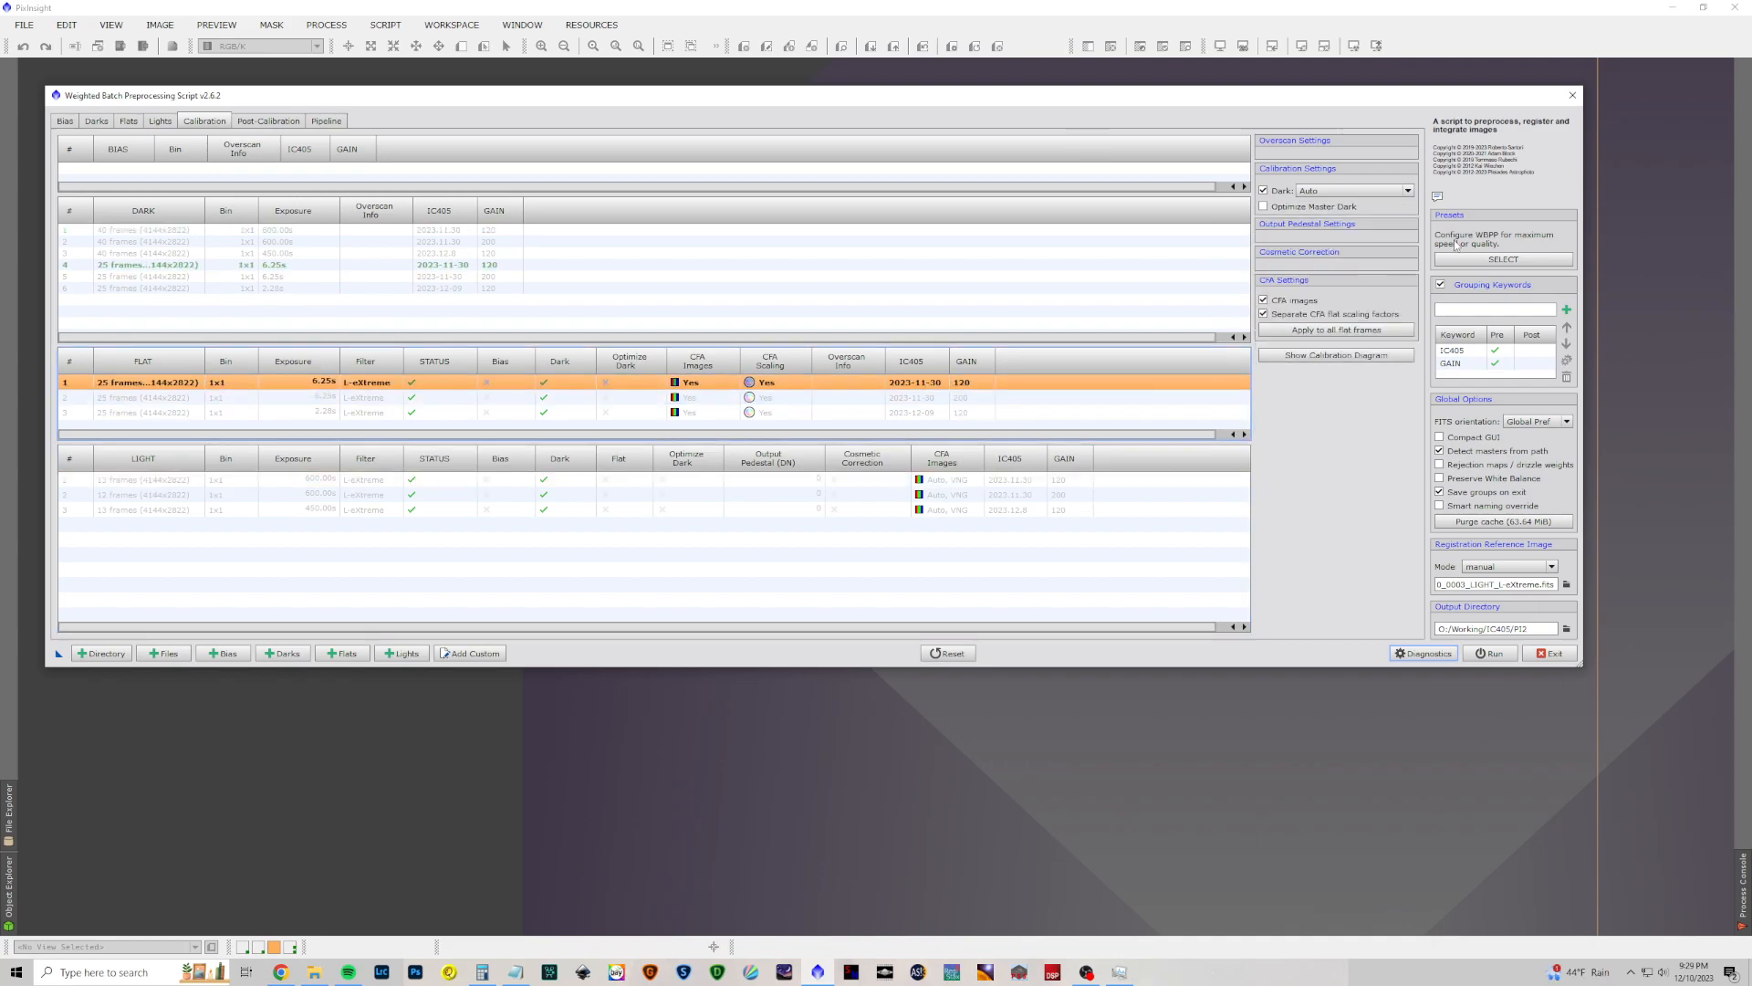
pyautogui.click(1407, 190)
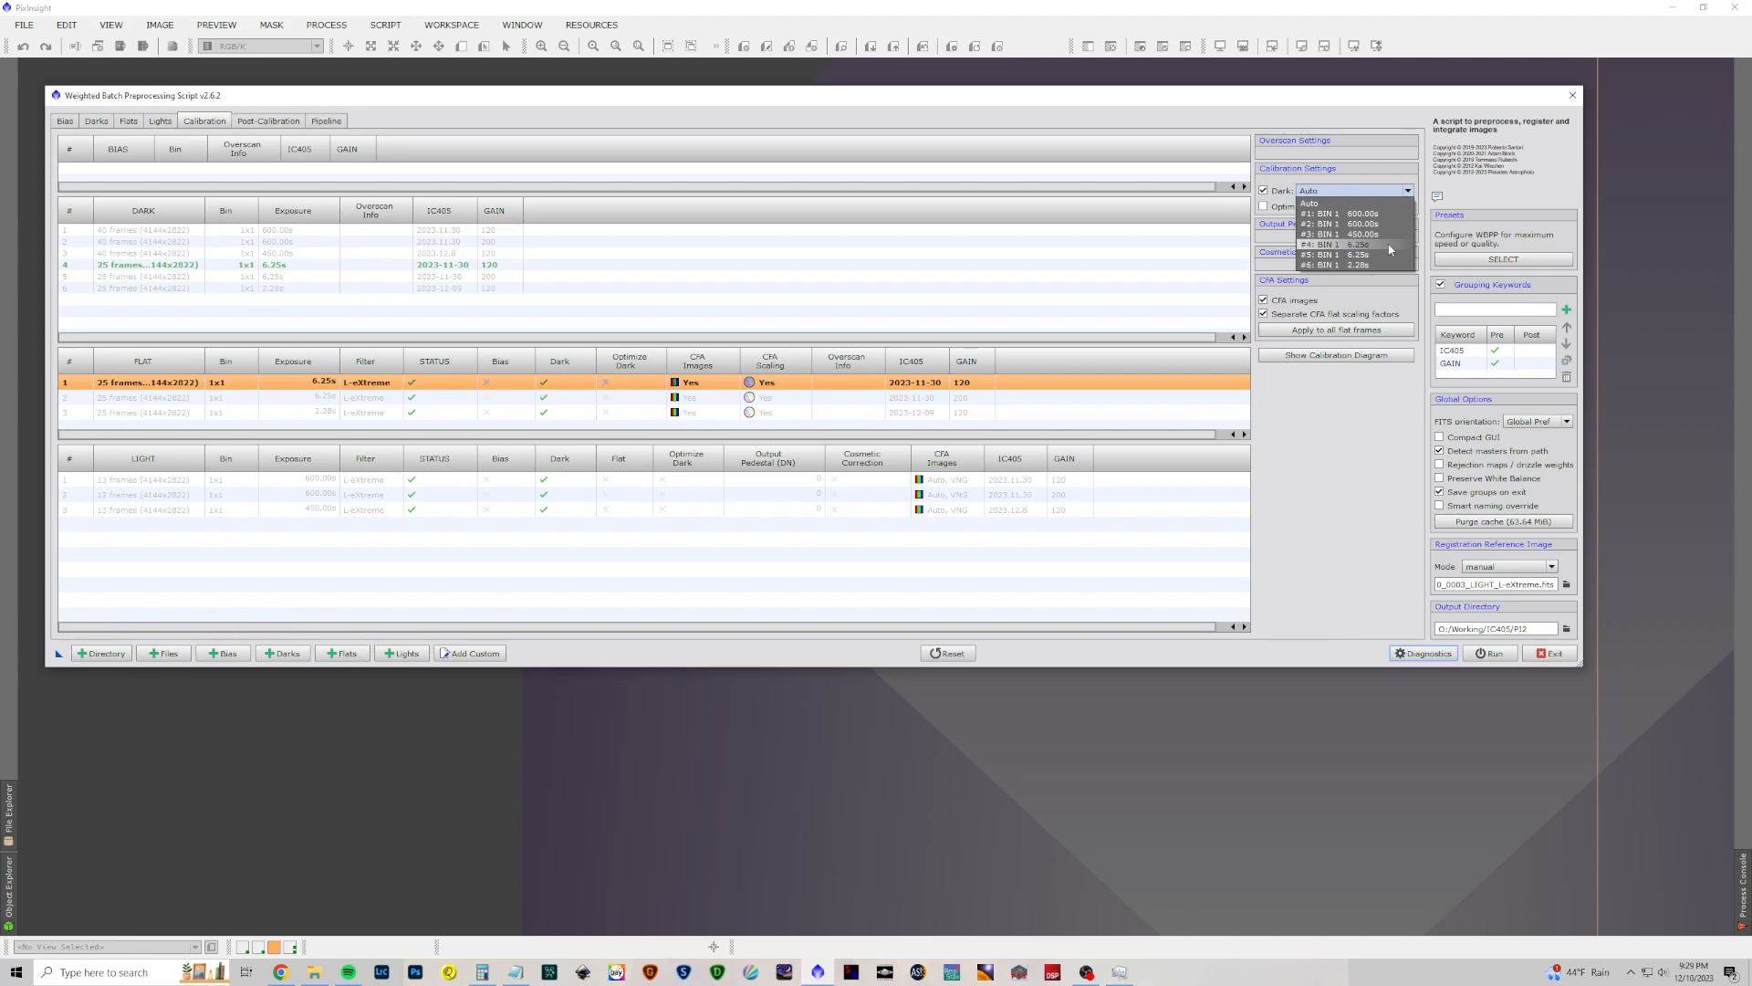
pyautogui.click(1302, 208)
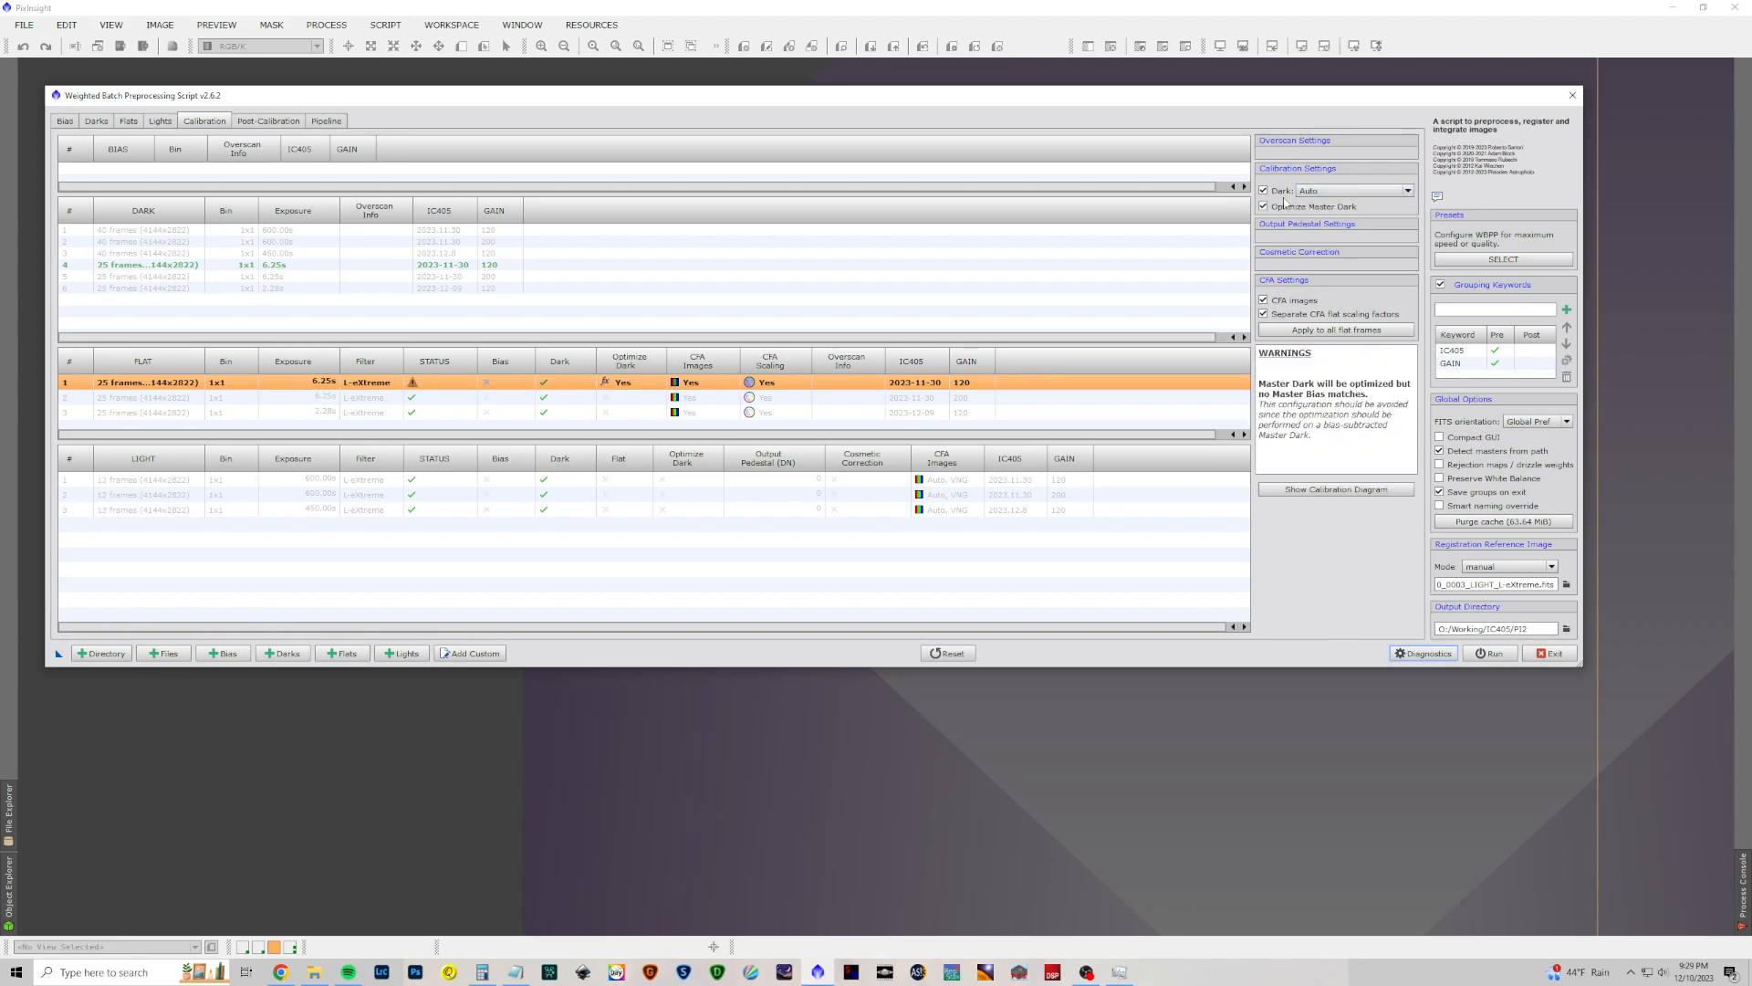
# Step: Assign flat group #1 to the 600 s gain 120 lights
pyautogui.click(660, 478)
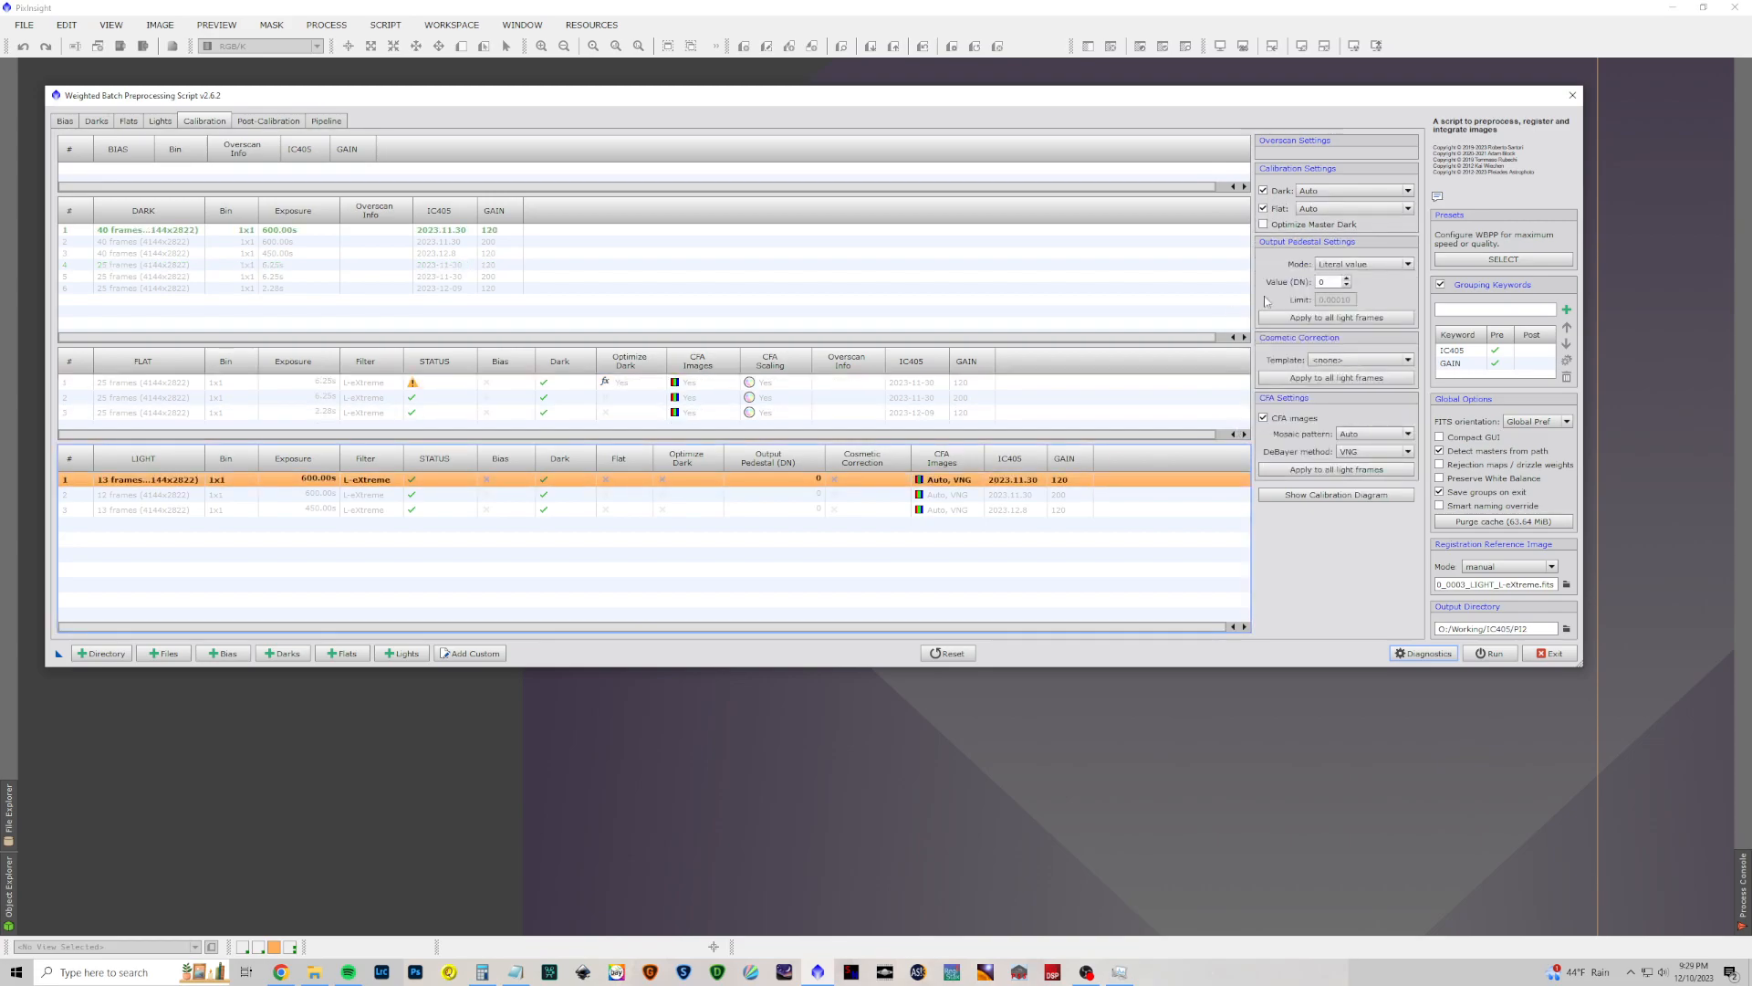
pyautogui.click(1340, 210)
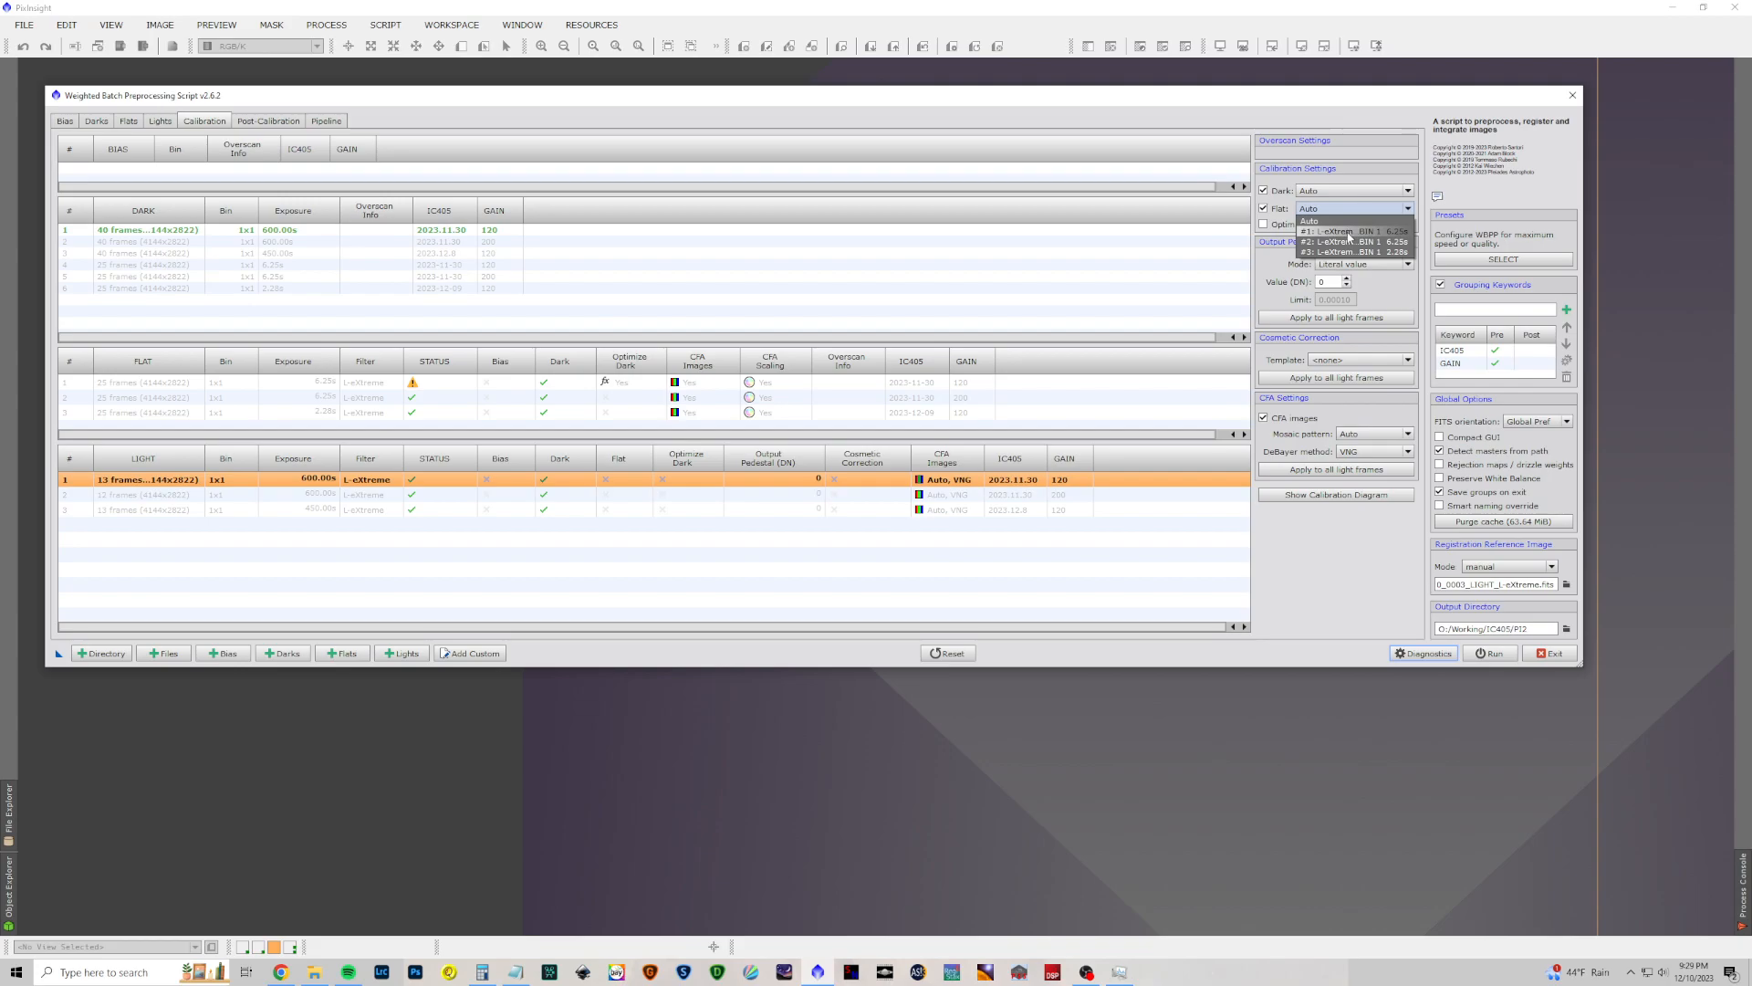
pyautogui.click(1349, 232)
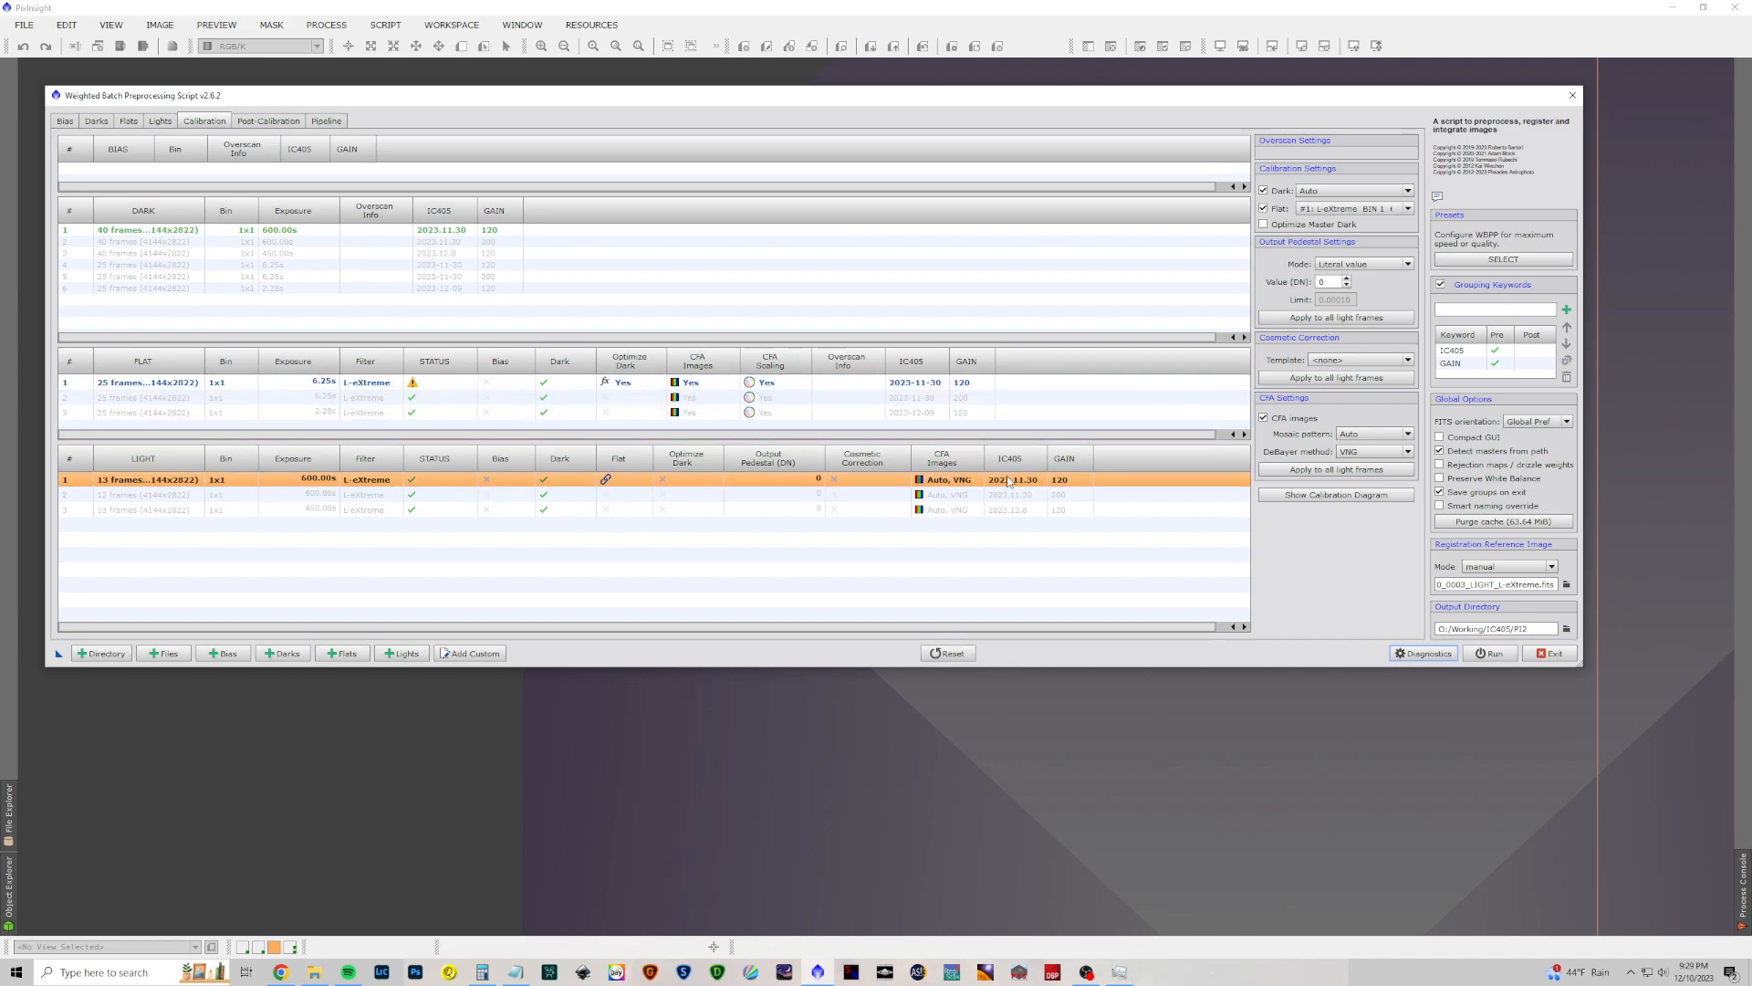
# Step: Assign flat group #2 to the 600 s gain 200 lights and flat group #3 to the 450 s gain 120 lights
pyautogui.click(1034, 494)
pyautogui.click(1408, 209)
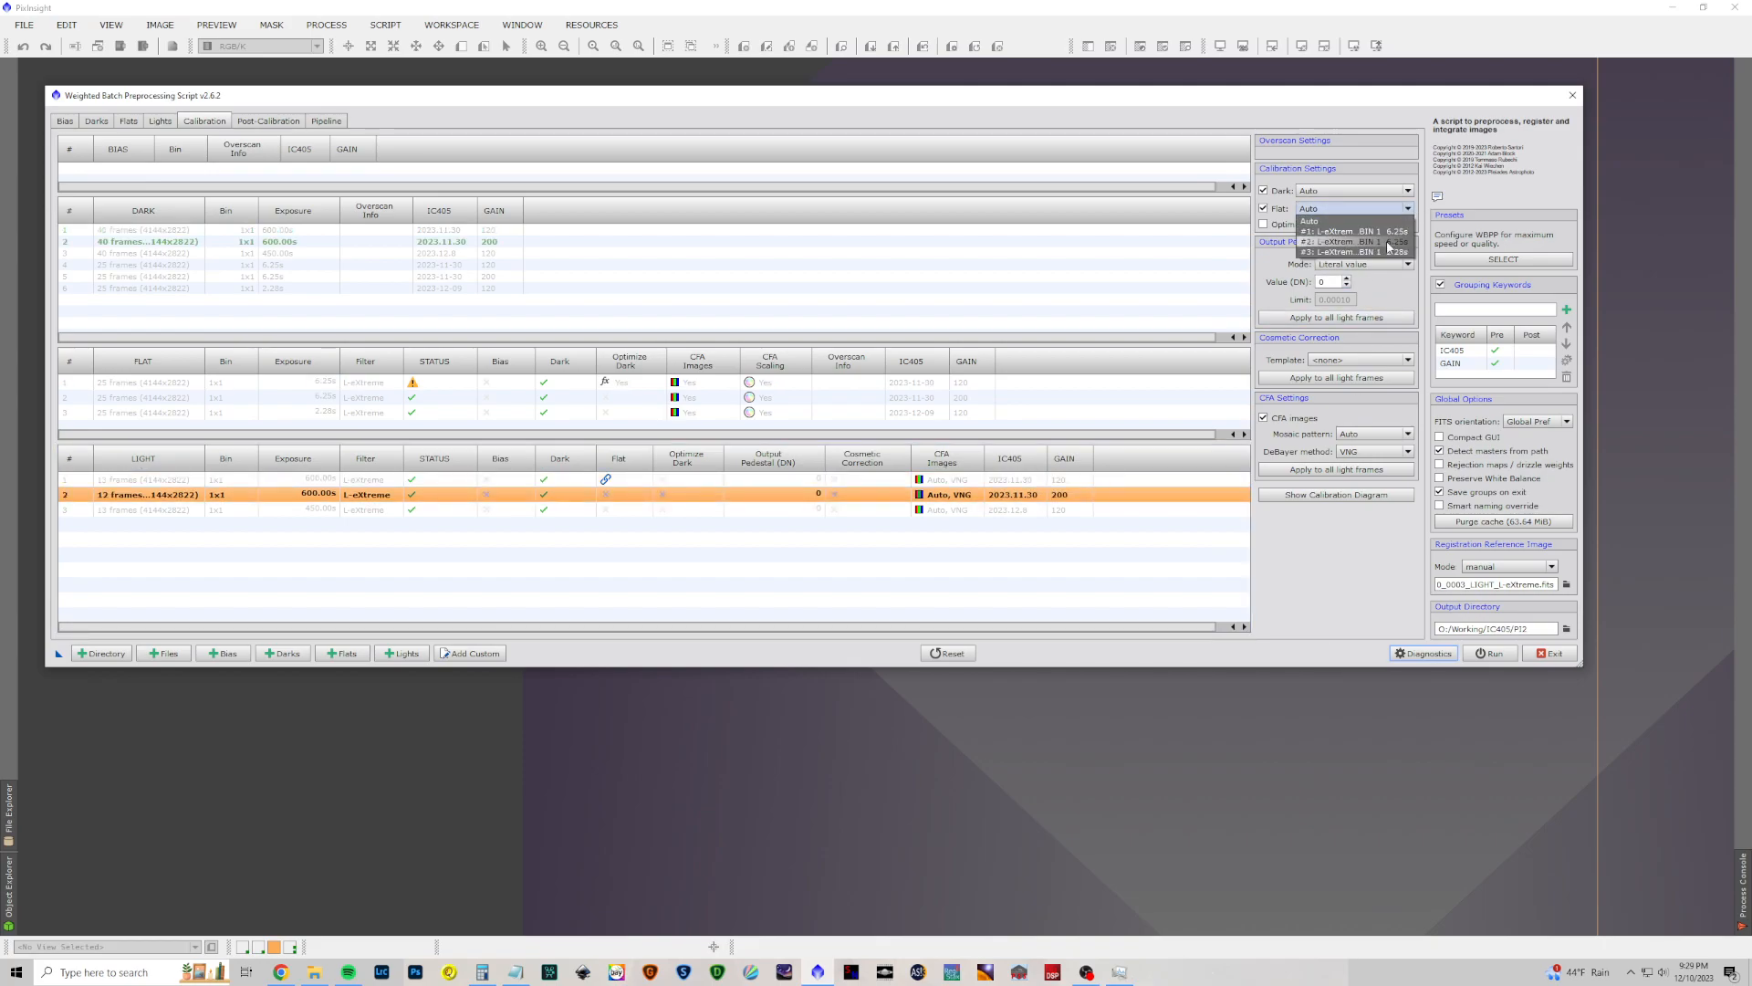
pyautogui.click(1387, 242)
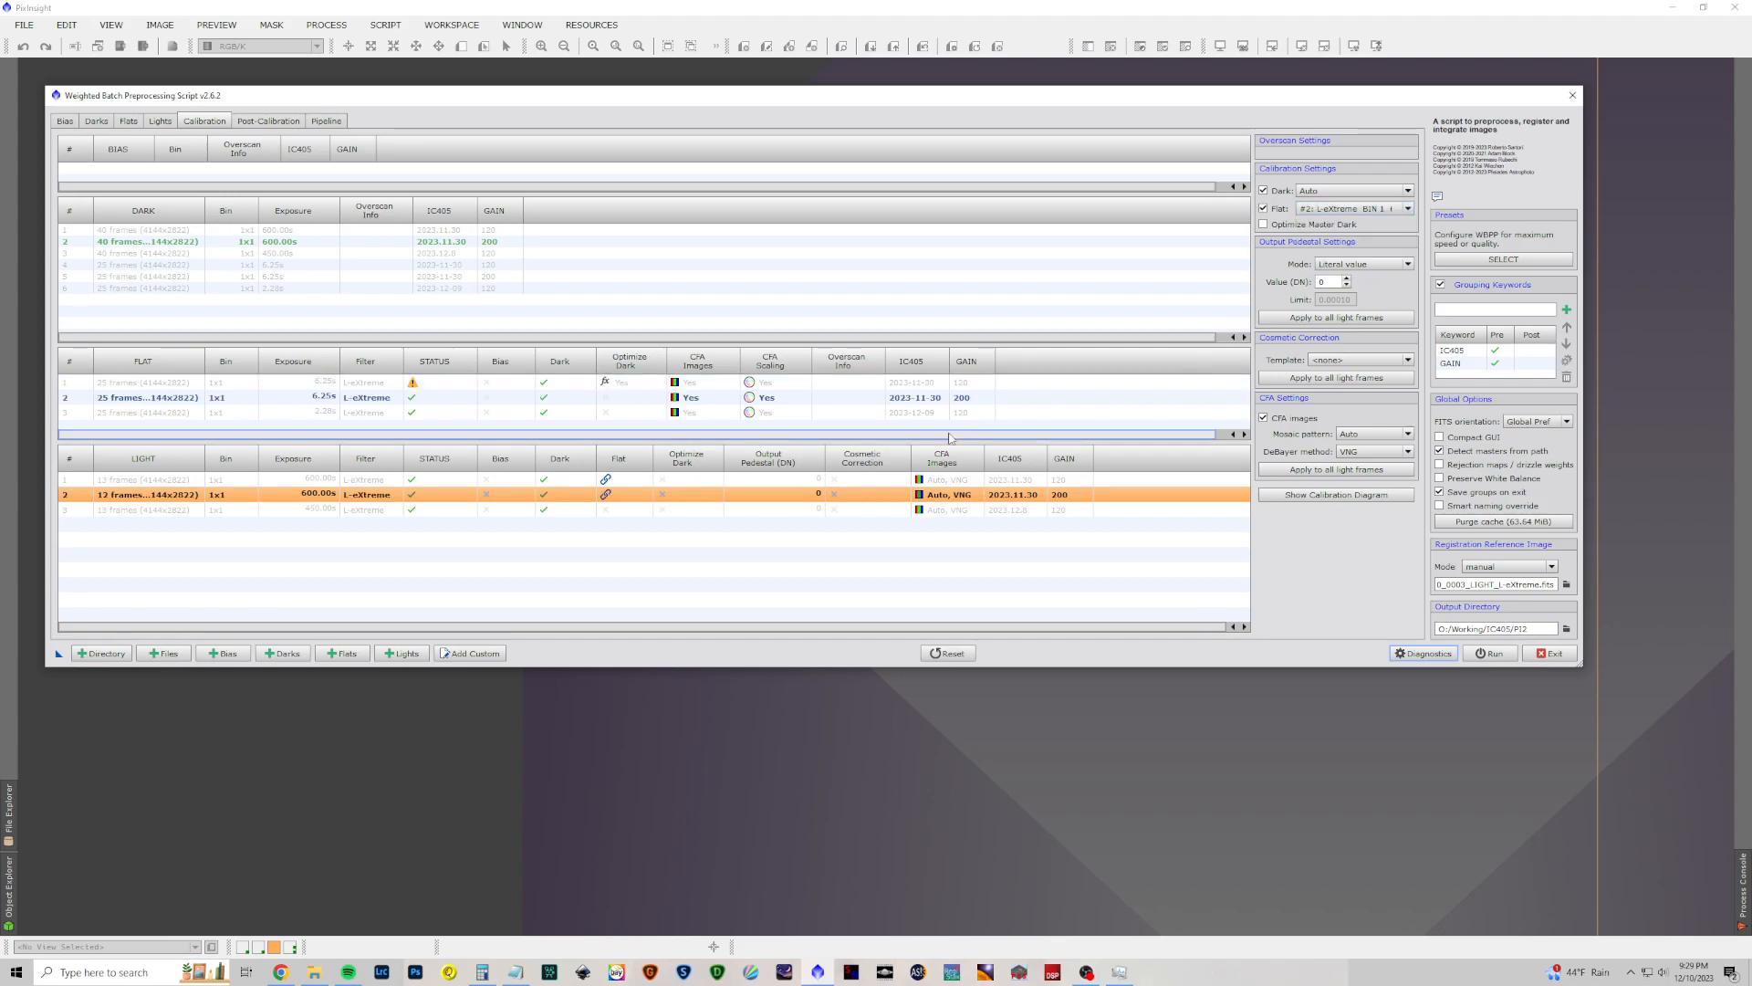
pyautogui.click(946, 510)
pyautogui.click(1406, 209)
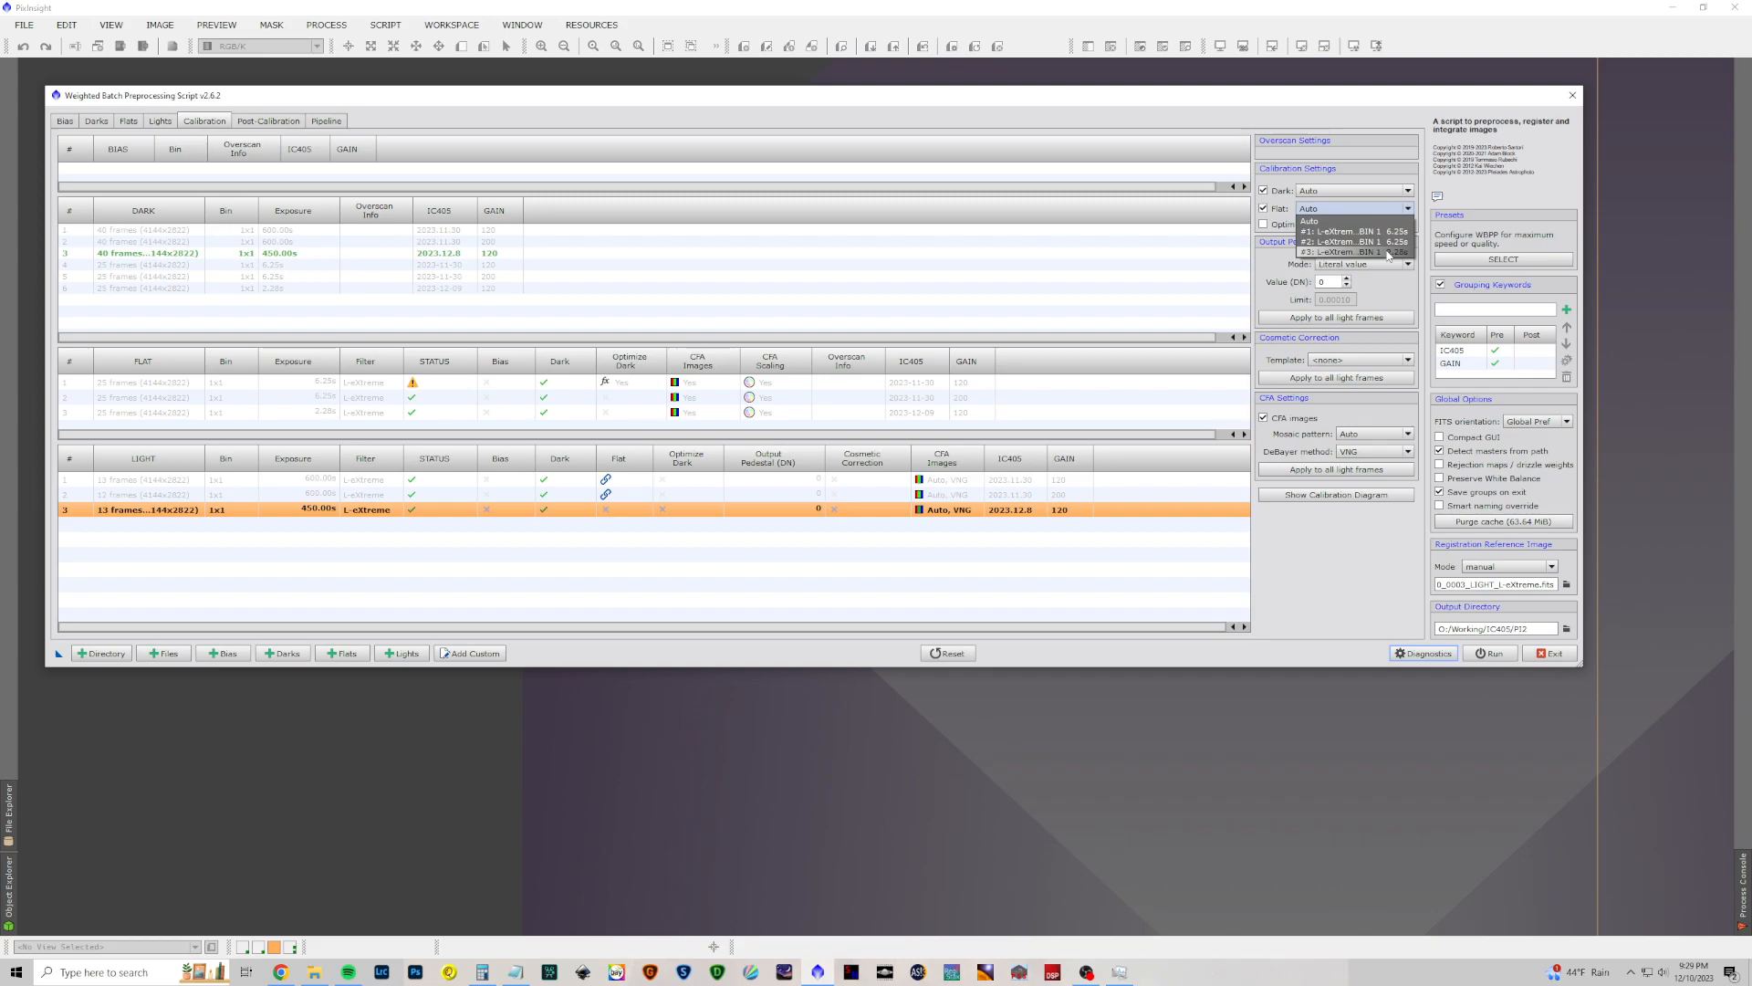
pyautogui.click(1388, 253)
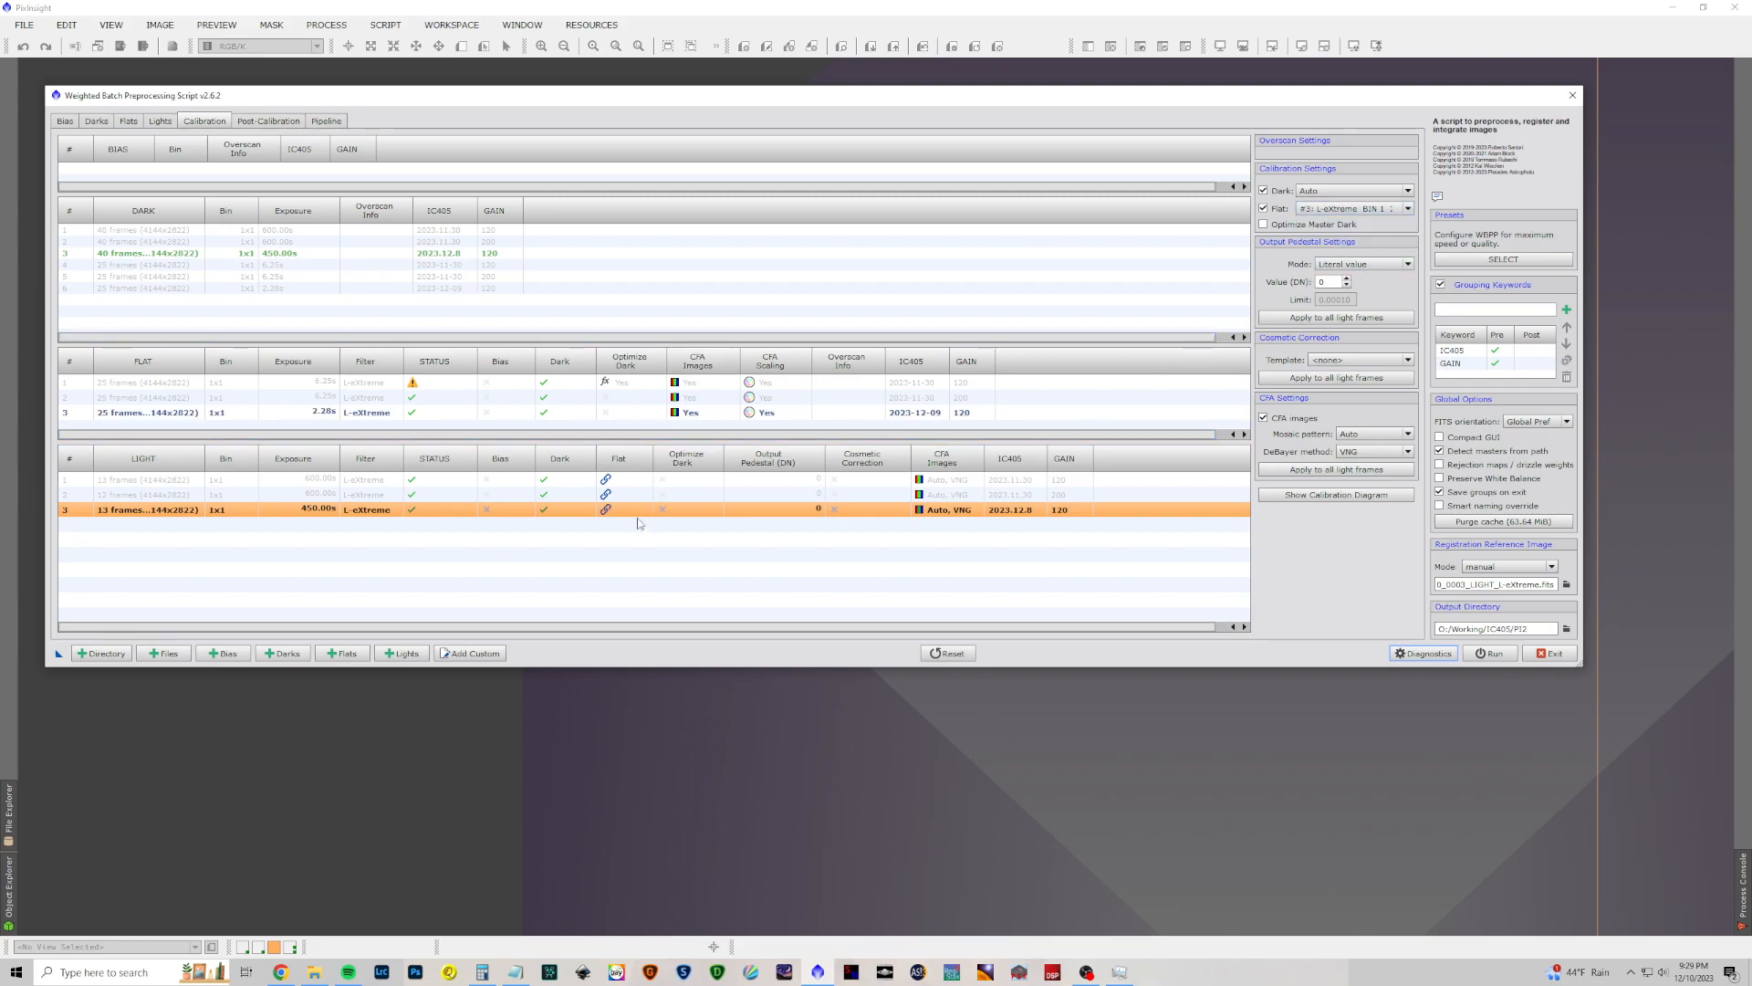
# Step: Disable Optimize Master Dark for the 2023-11-30 gain 120 flat group and check the dark matches of the flat groups
pyautogui.click(417, 385)
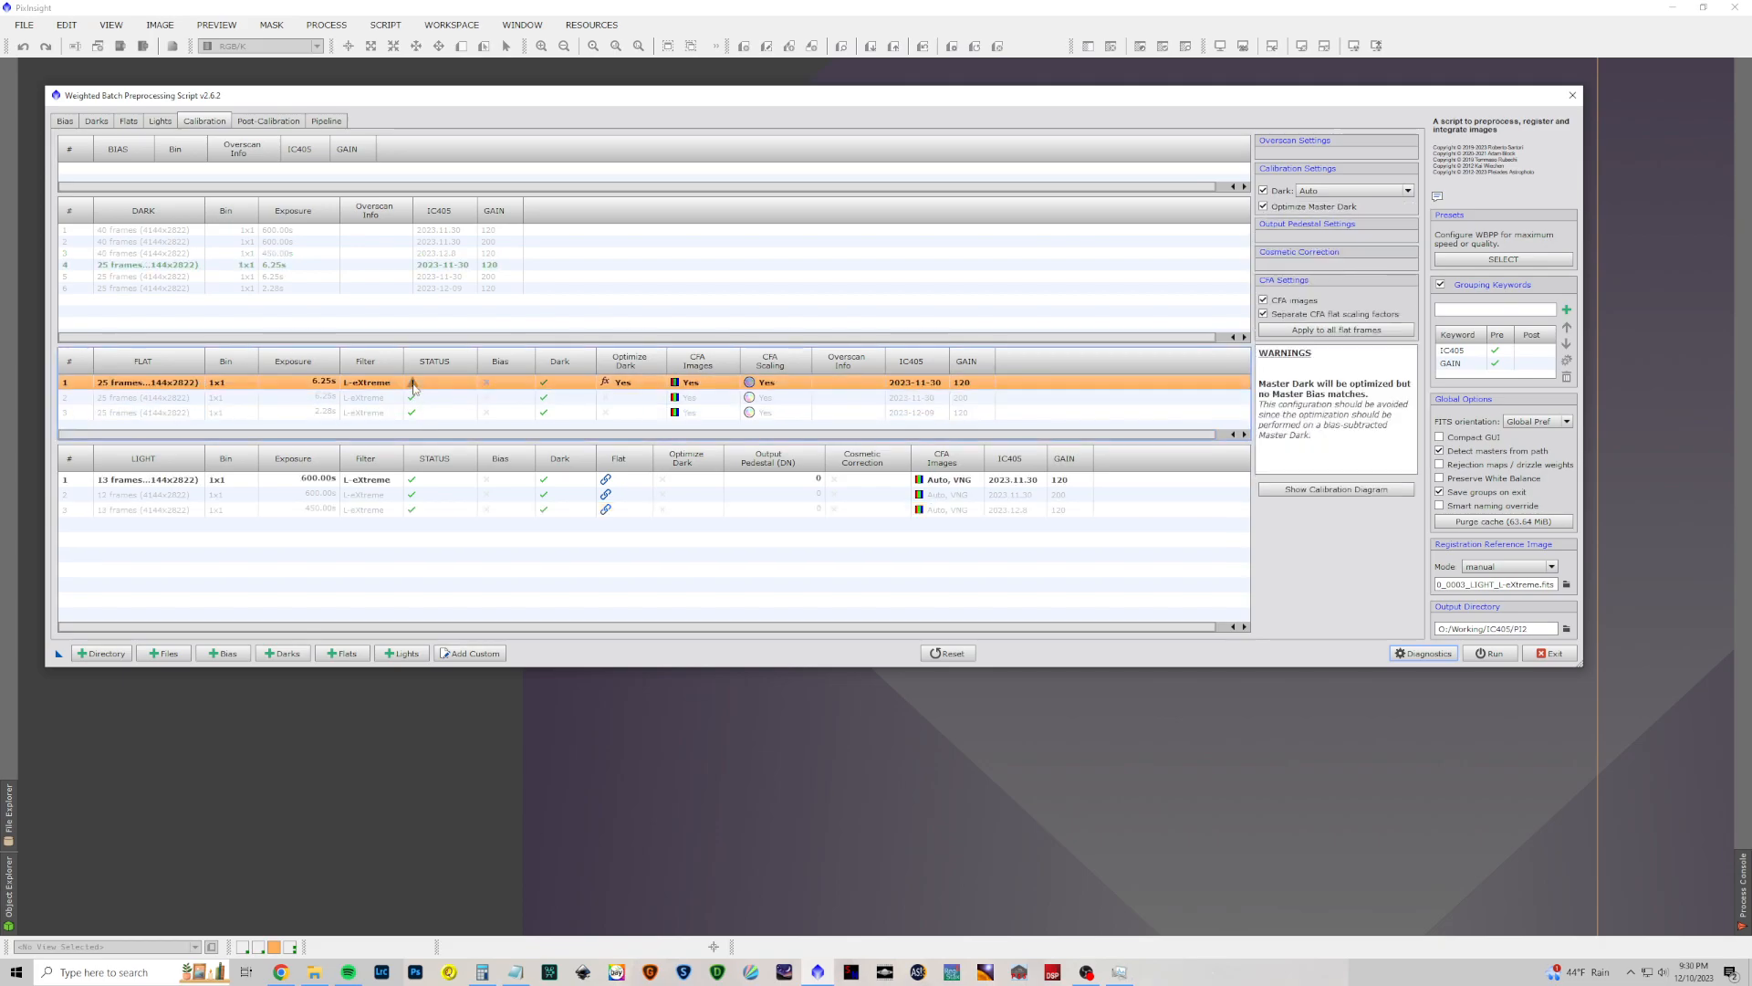
pyautogui.click(1314, 208)
pyautogui.click(809, 398)
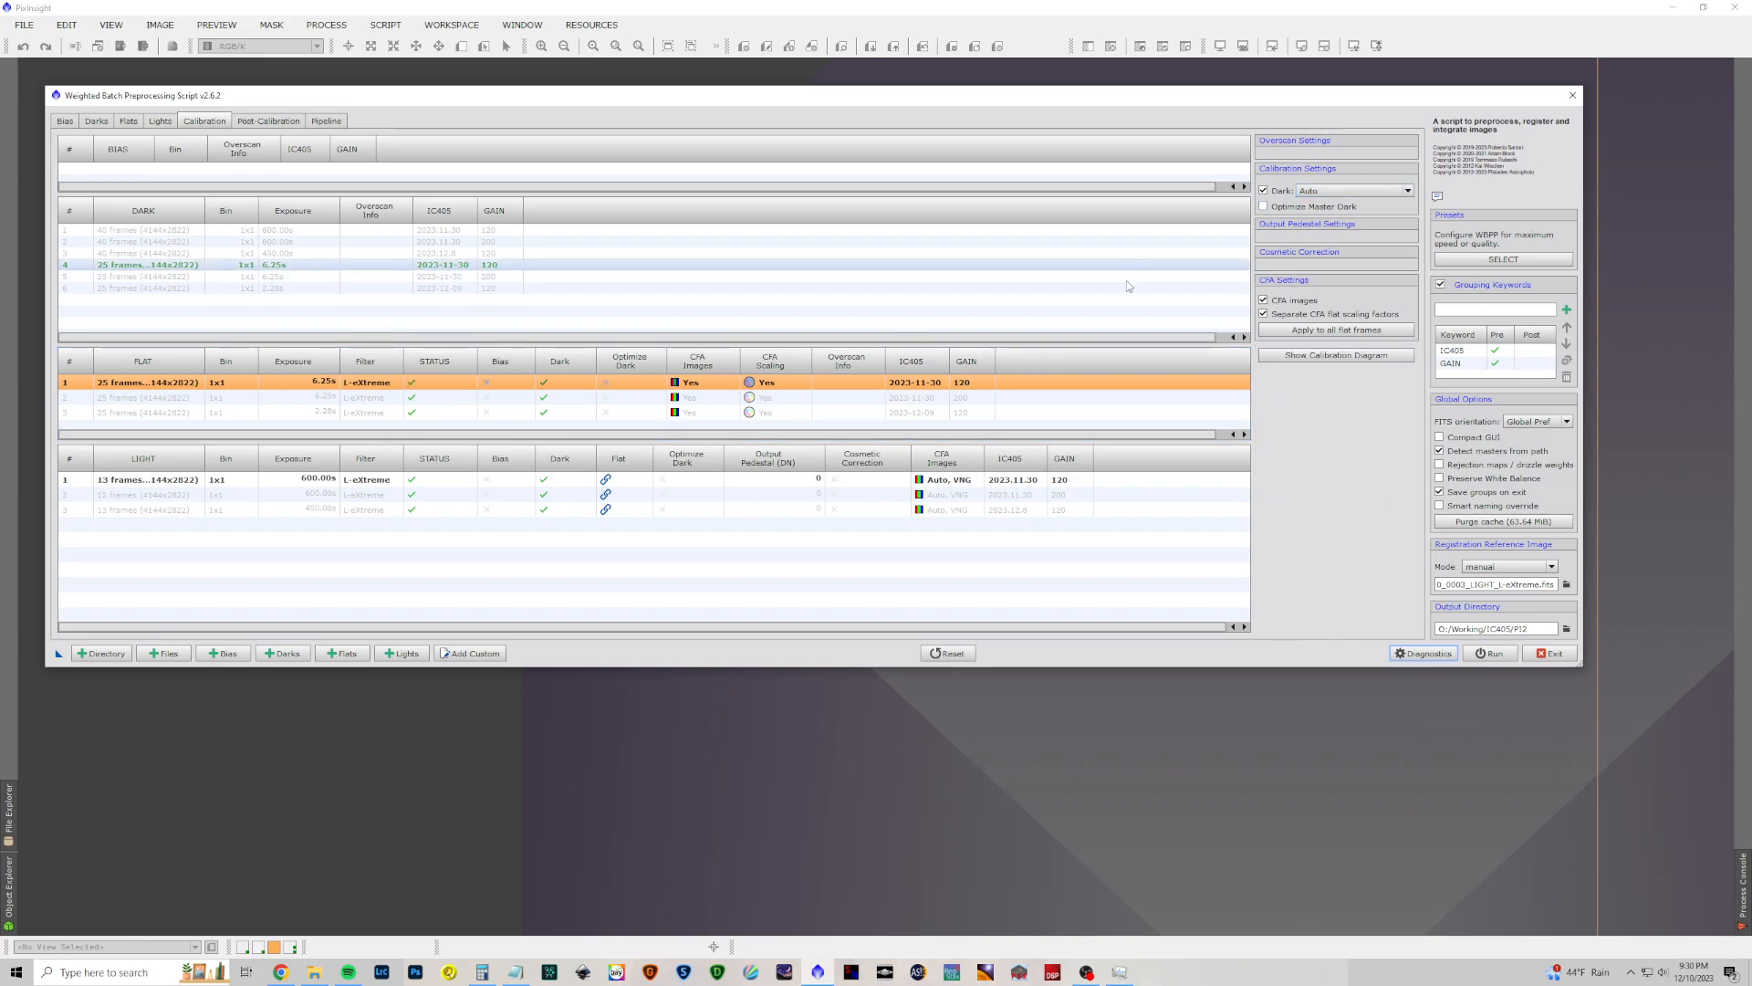
pyautogui.click(781, 413)
pyautogui.click(782, 386)
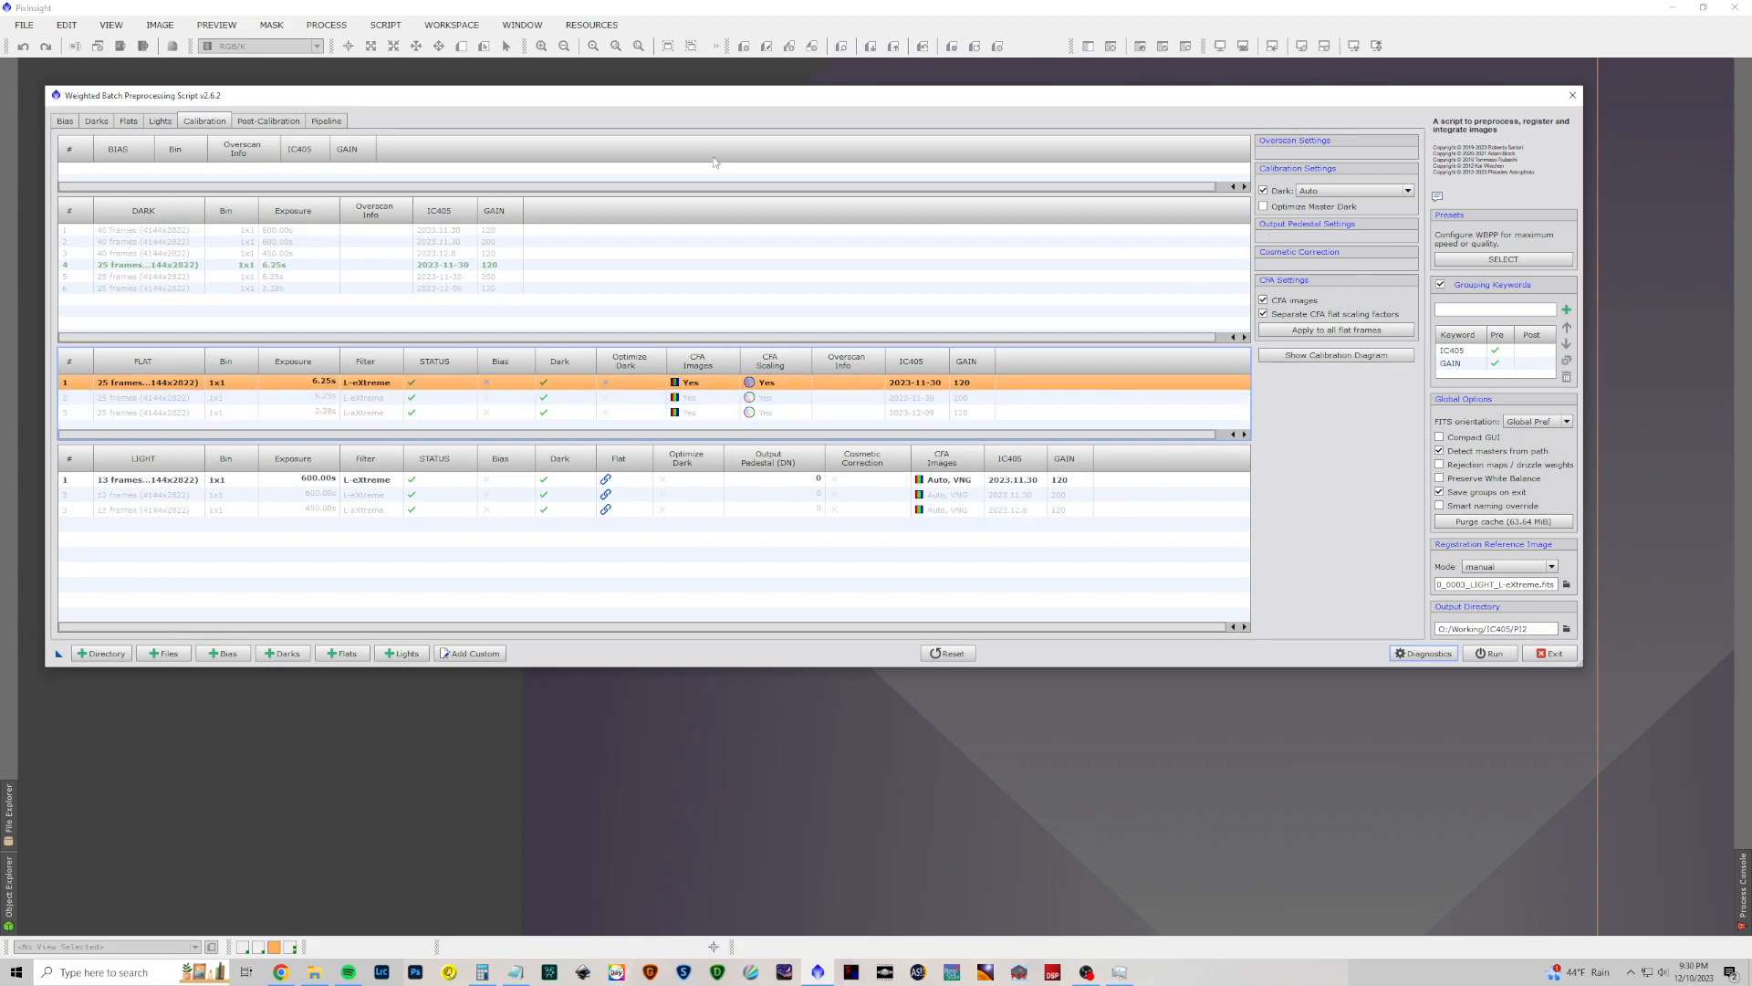
# Step: Try a post-calibration exposure tolerance of 1 for the lights and restore it to 999
pyautogui.click(261, 121)
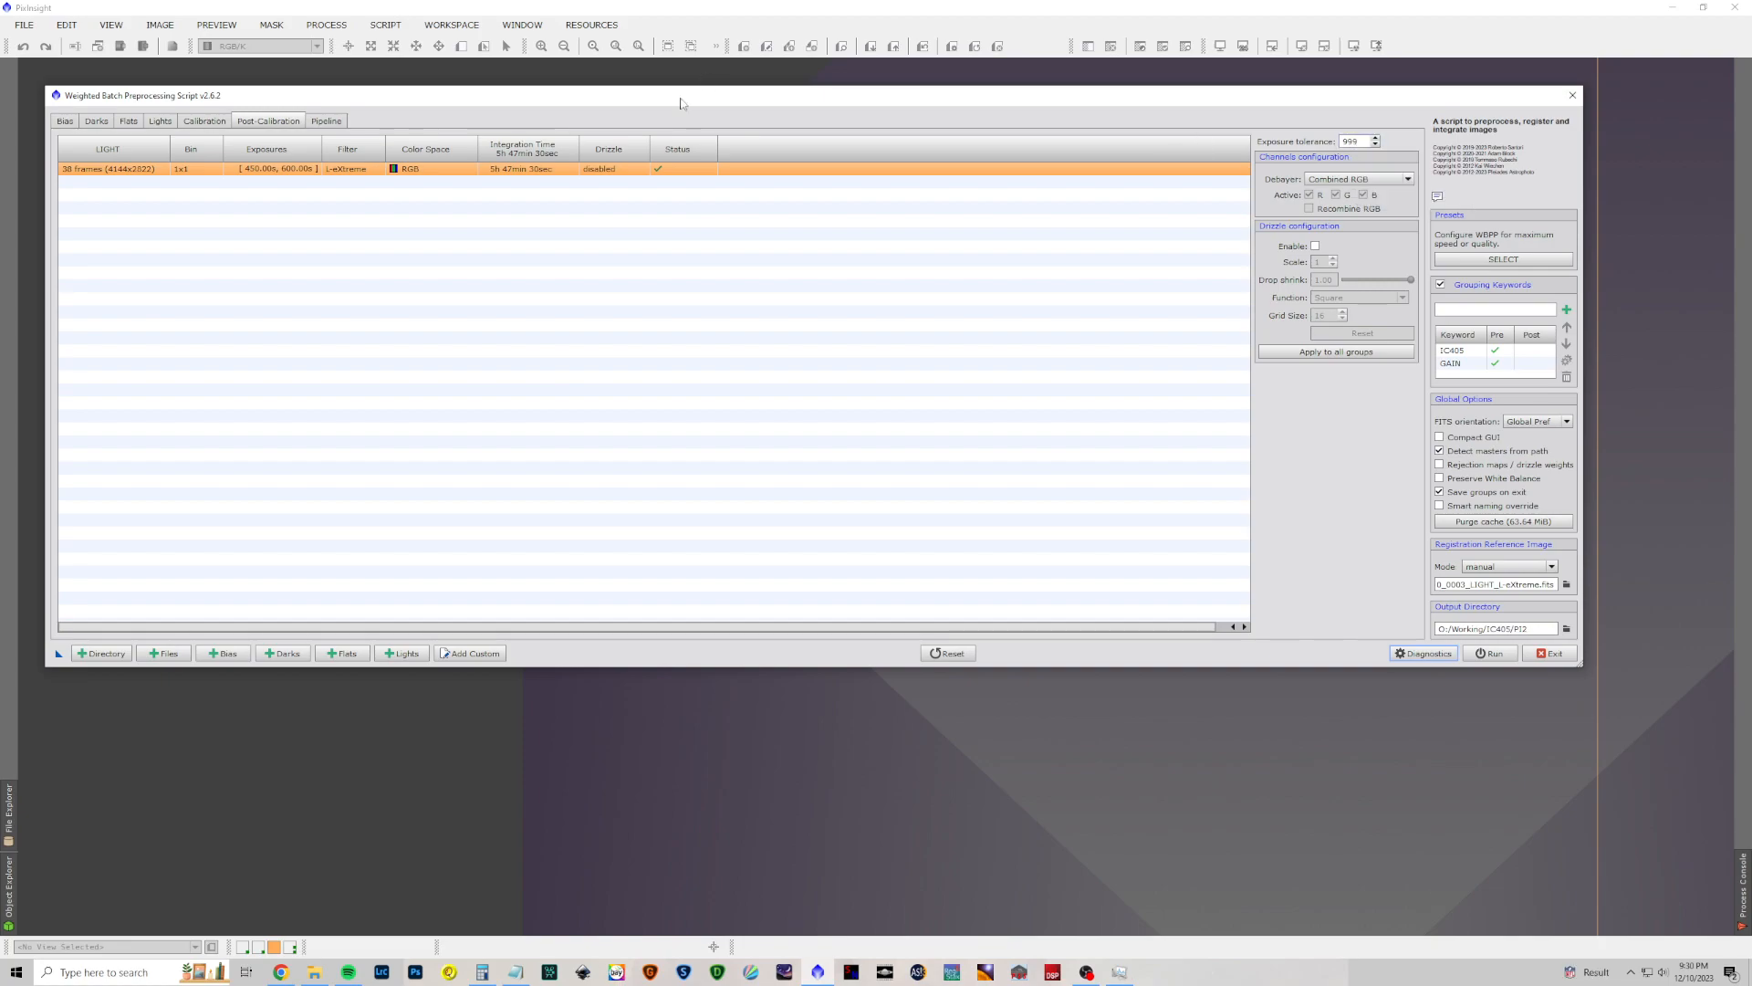
pyautogui.doubleClick(1351, 141)
pyautogui.write('1')
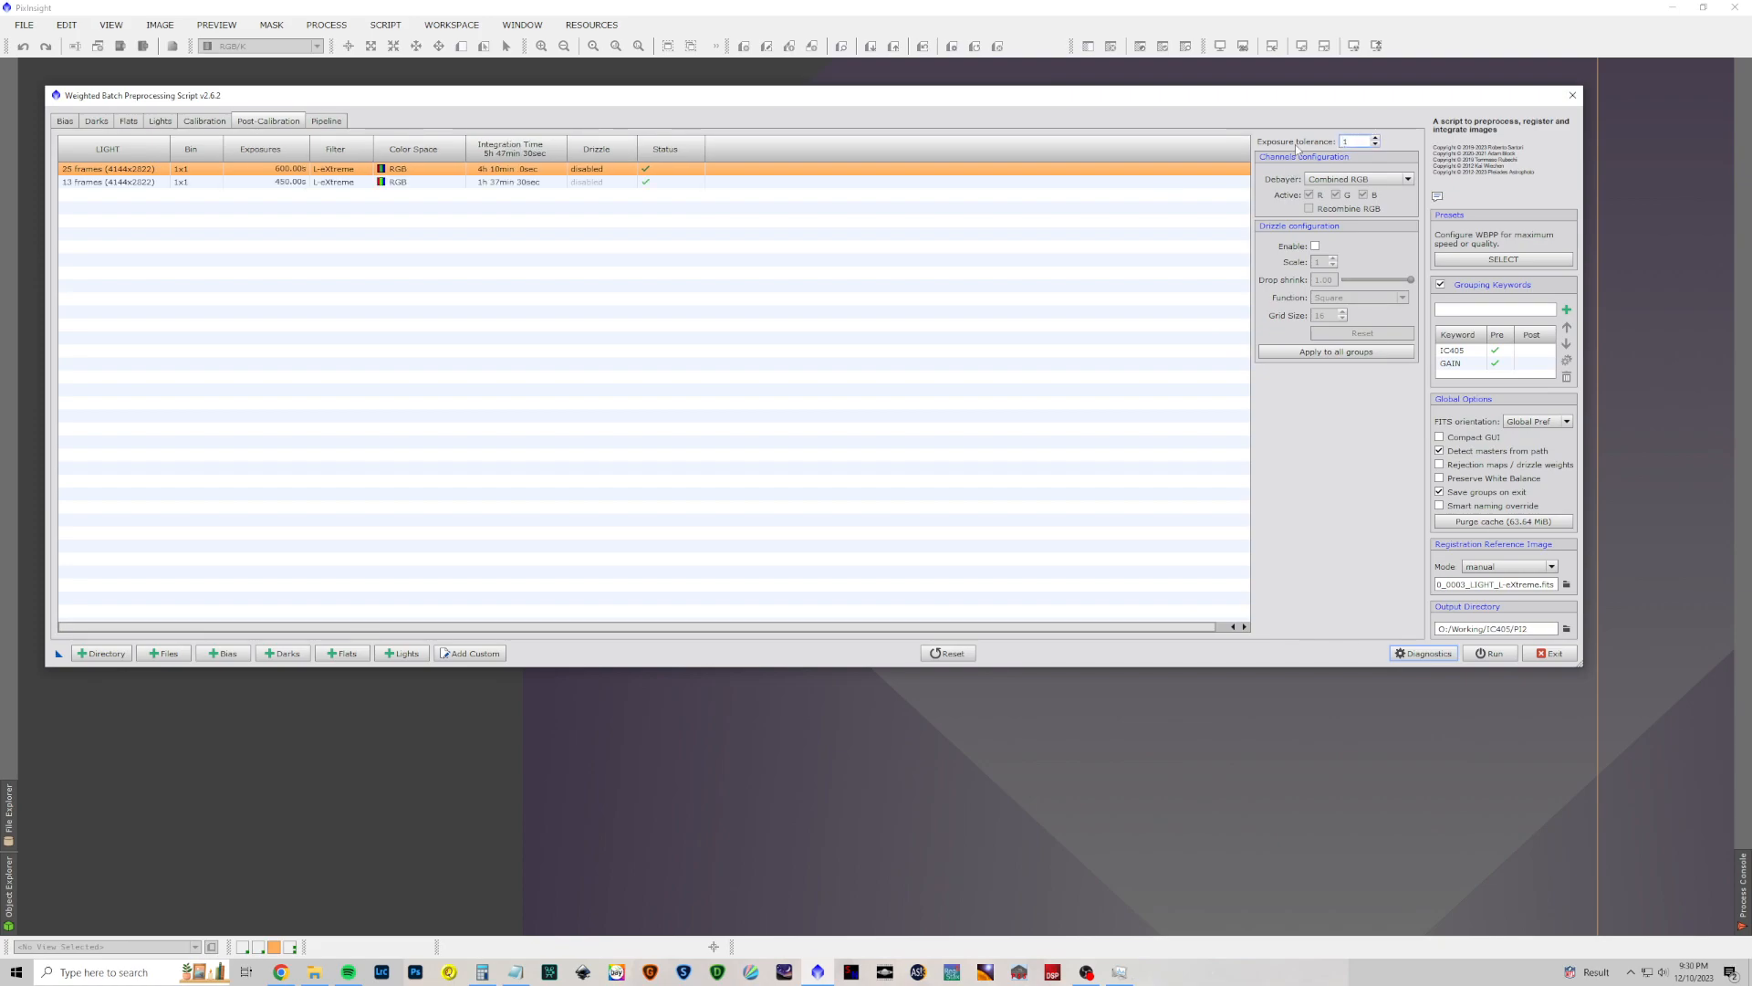
pyautogui.write('999')
# Step: Enable drizzle for the combined 450 s and 600 s light group with a scale of 2
pyautogui.click(1315, 246)
pyautogui.click(1333, 260)
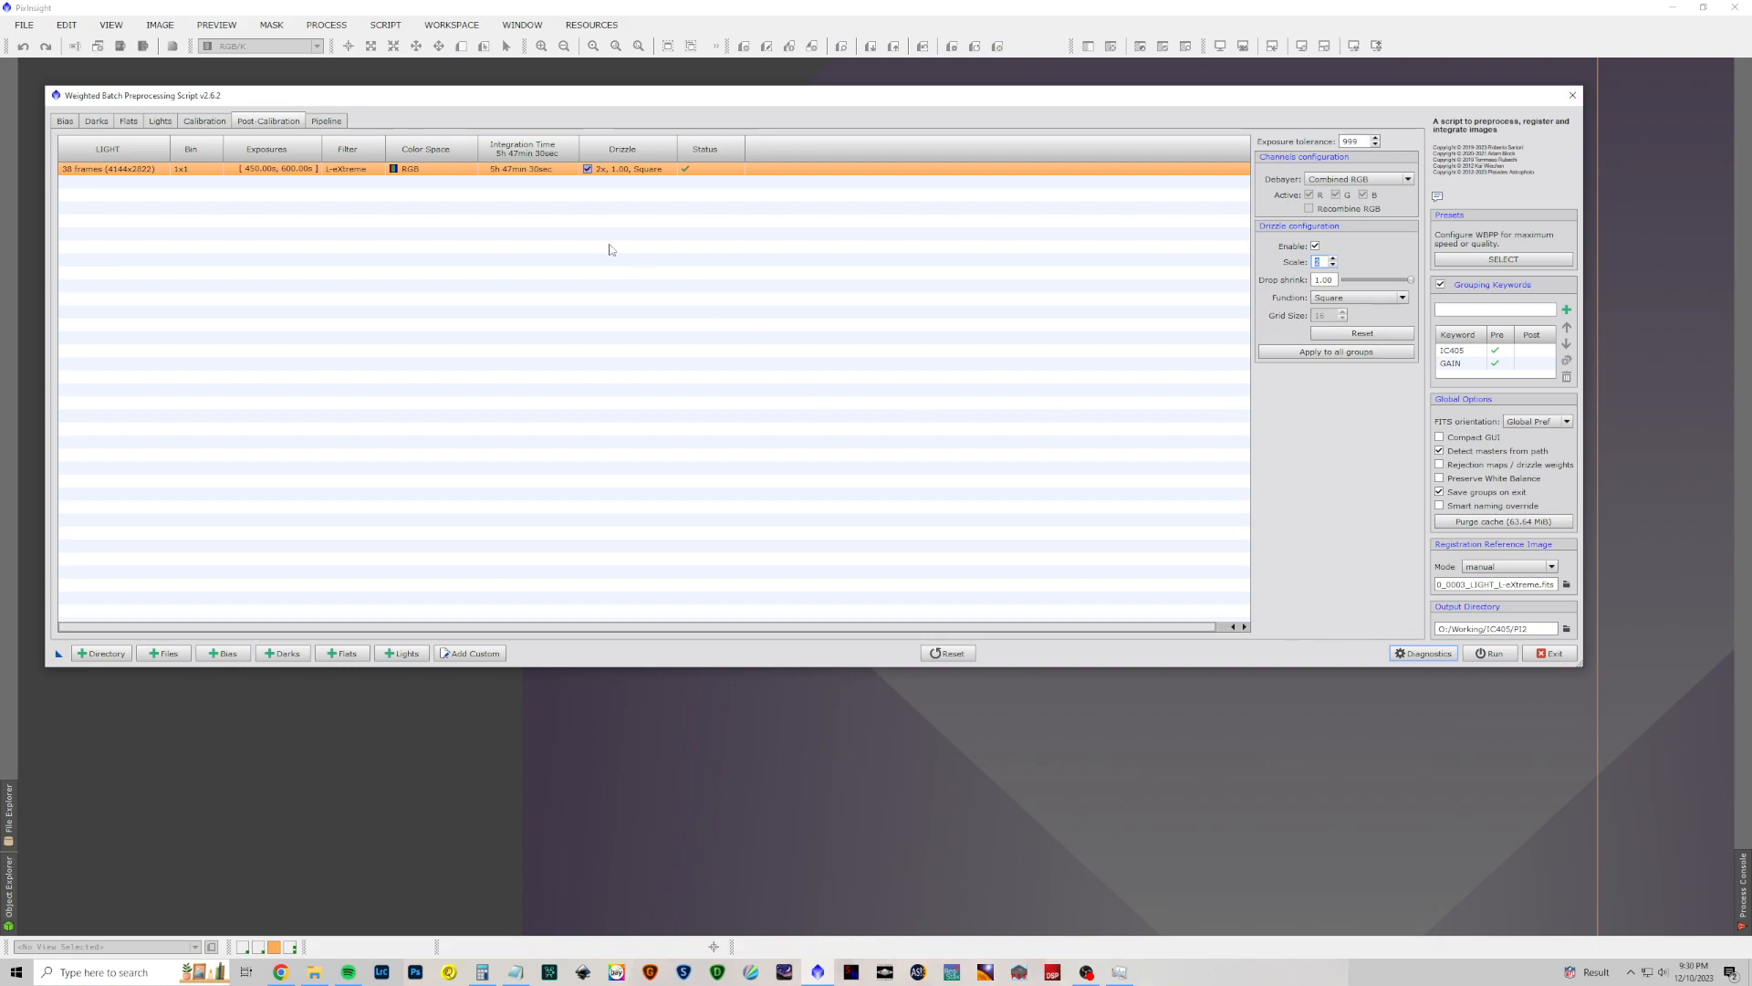